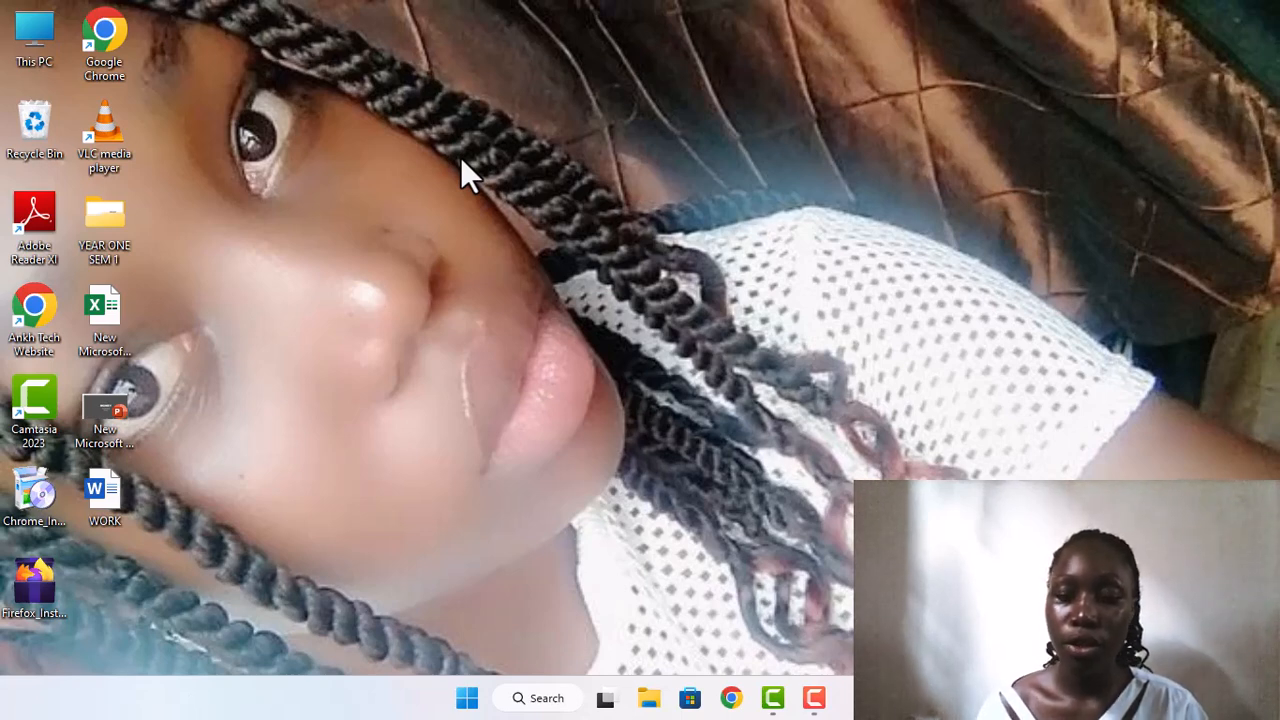
Step: Create a new Microsoft Excel worksheet on the desktop and open it
right_click(586, 250)
mouse_move(723, 407)
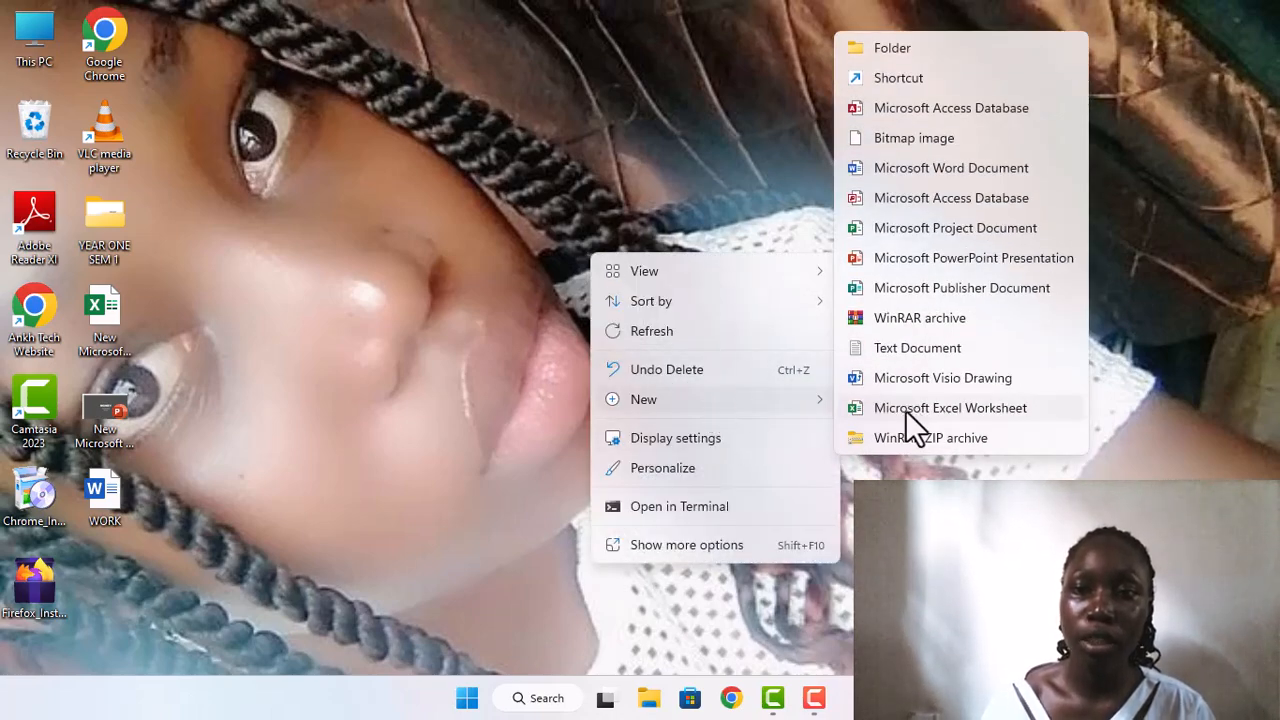
left_click(905, 409)
double_click(597, 337)
left_click(597, 337)
left_click(588, 300)
double_click(588, 299)
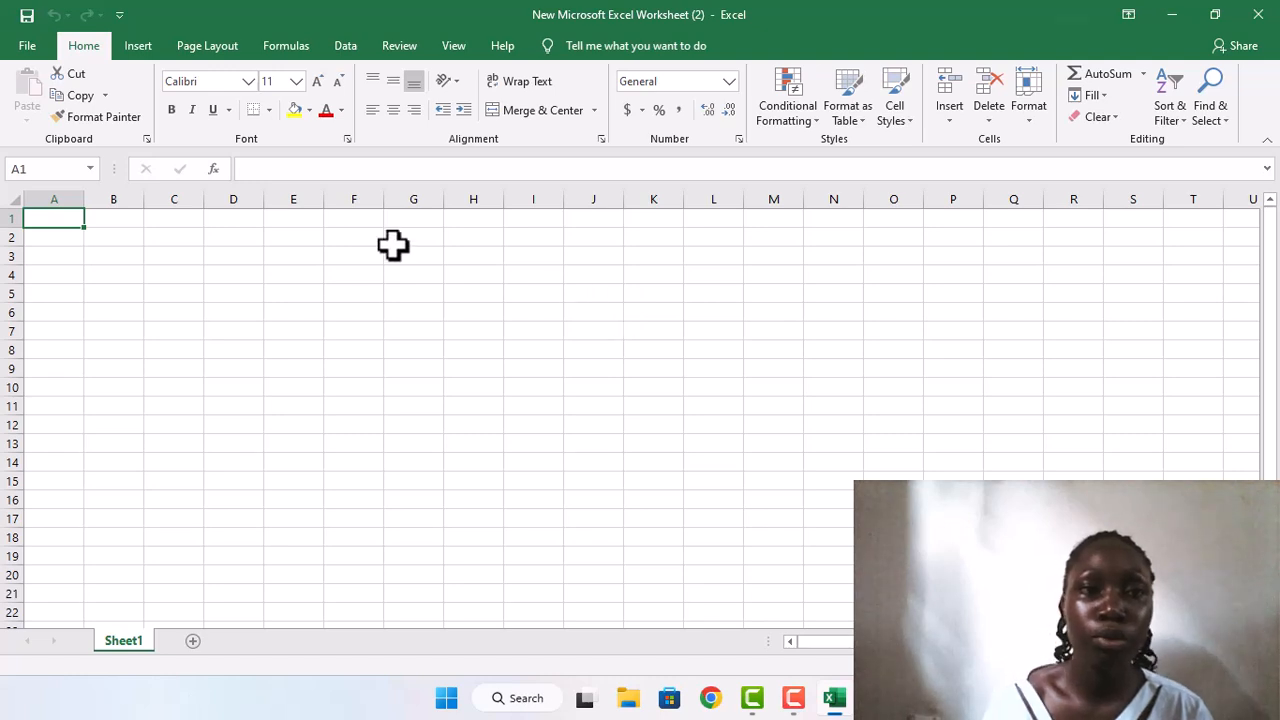
left_click(140, 45)
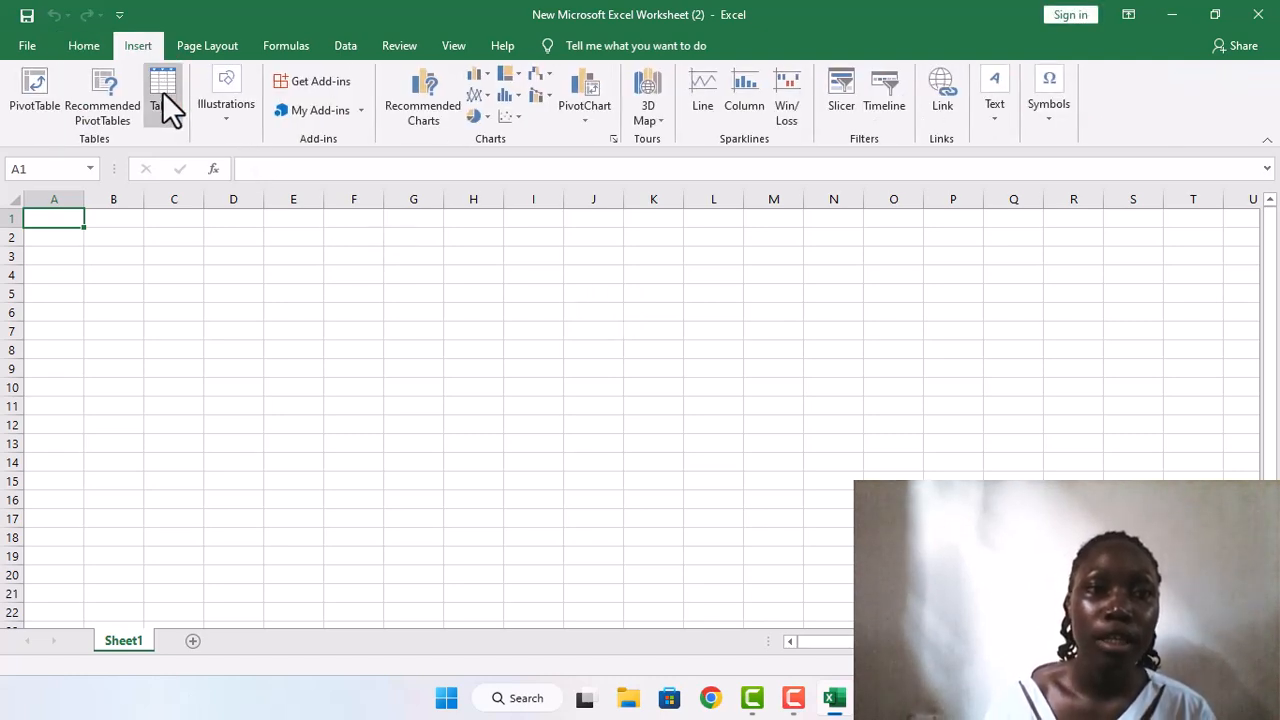
left_click(162, 91)
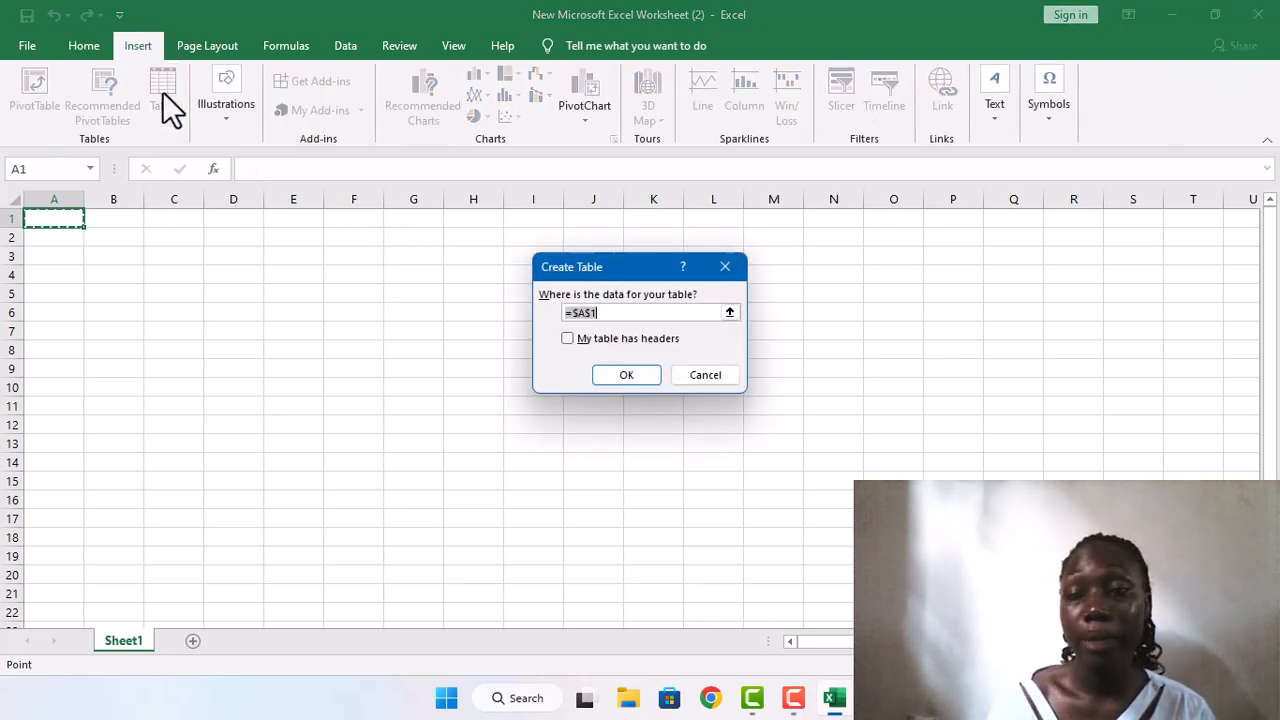
left_click(710, 368)
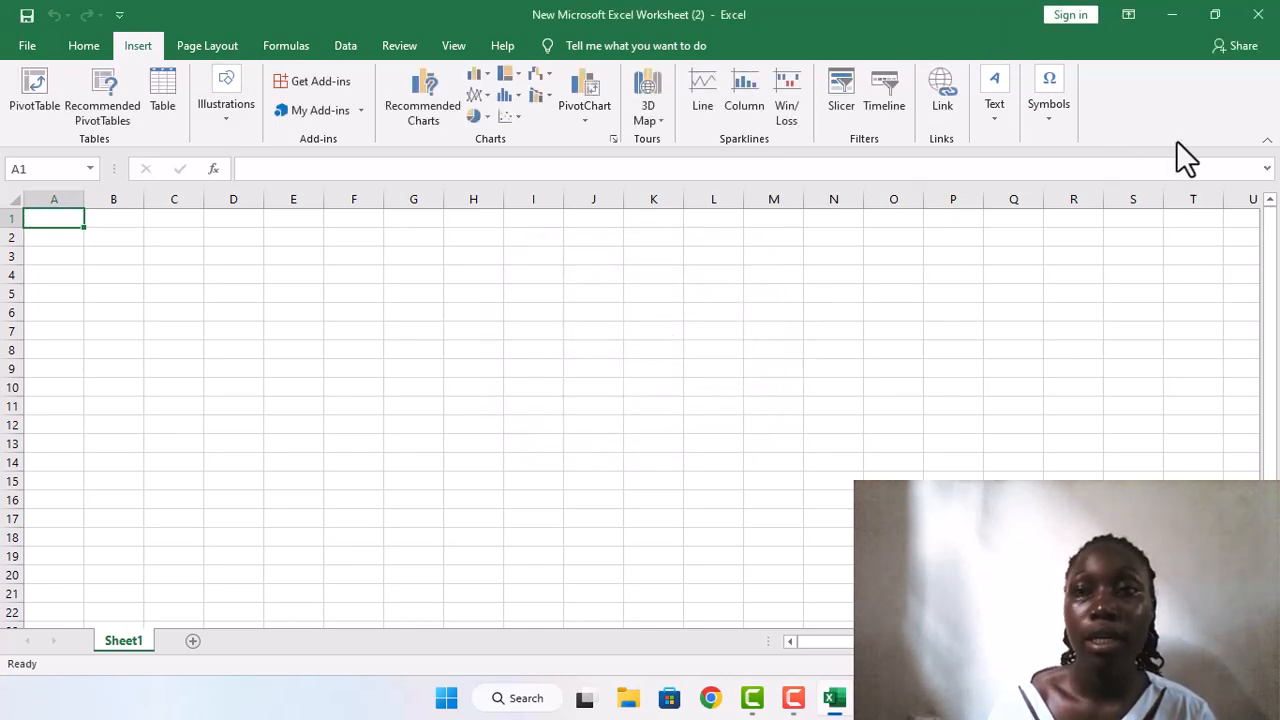
Step: Close the blank workbook and open the existing New Microsoft Excel Worksheet from the desktop
left_click(1262, 20)
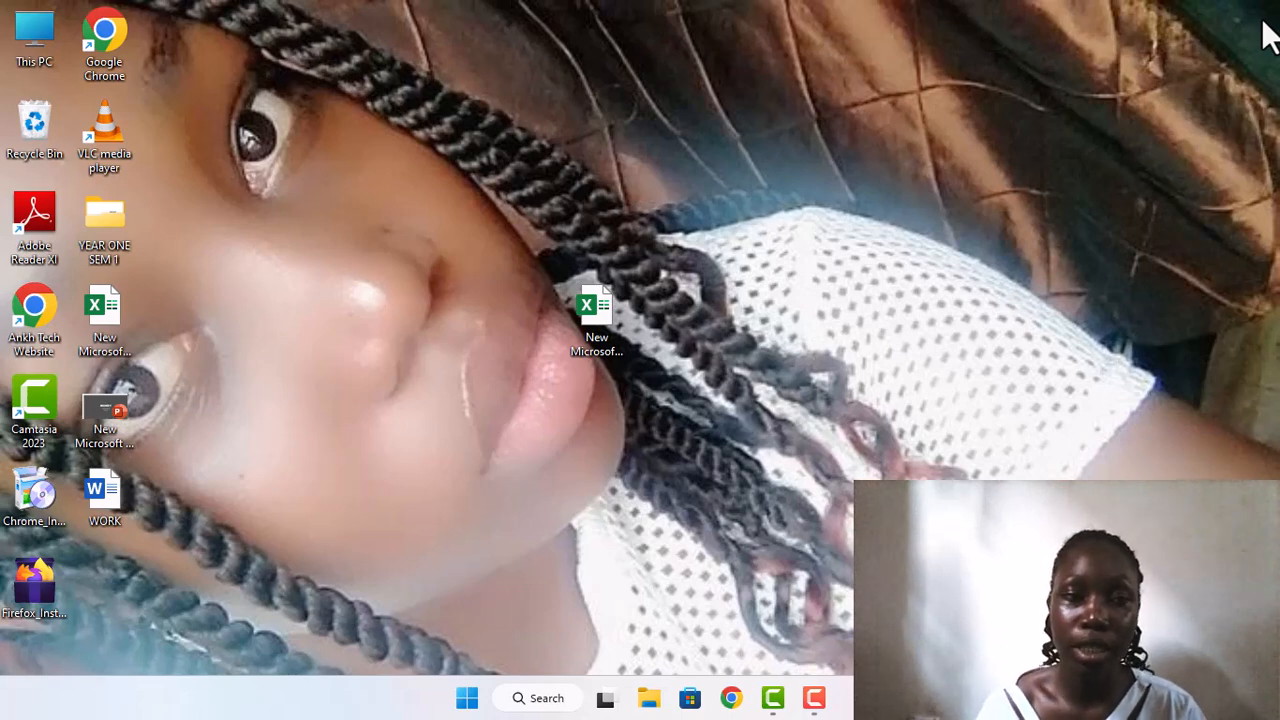
double_click(92, 336)
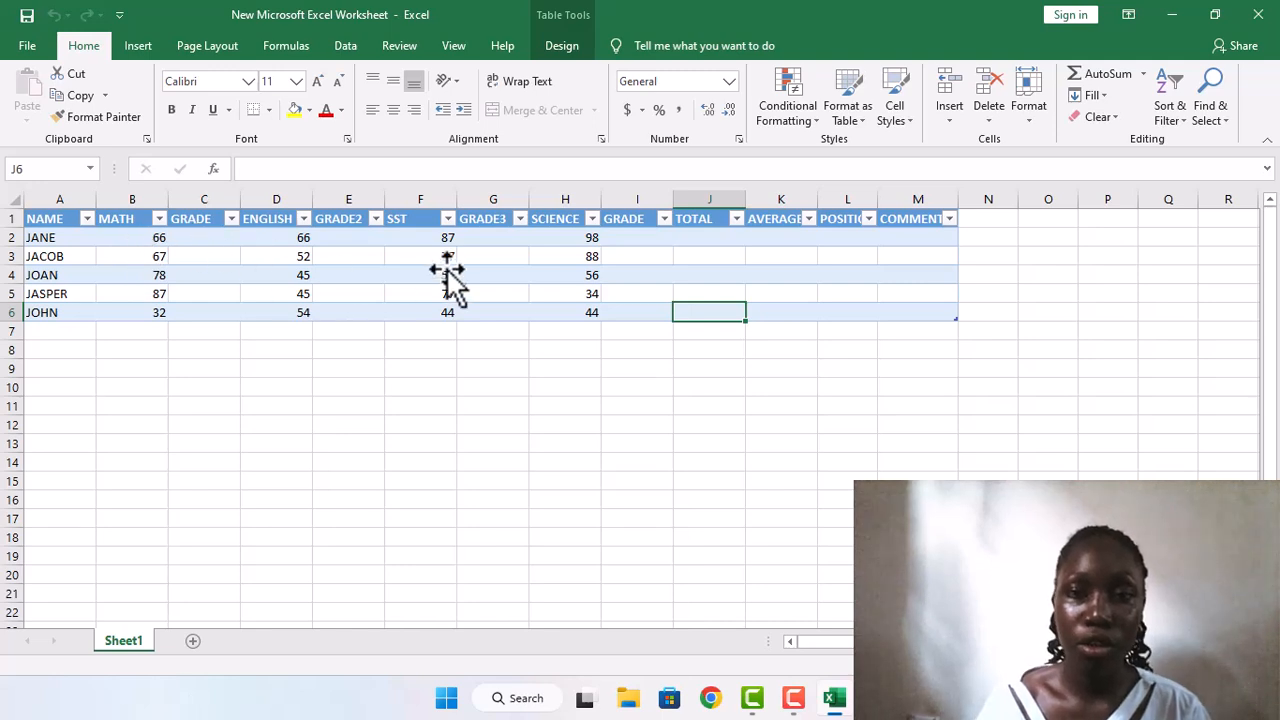
Step: Start a SUM formula in the first student's TOTAL cell, J2, with that row's MATH mark as the first argument
key("Up")
key("Up")
key("Up")
key("Up")
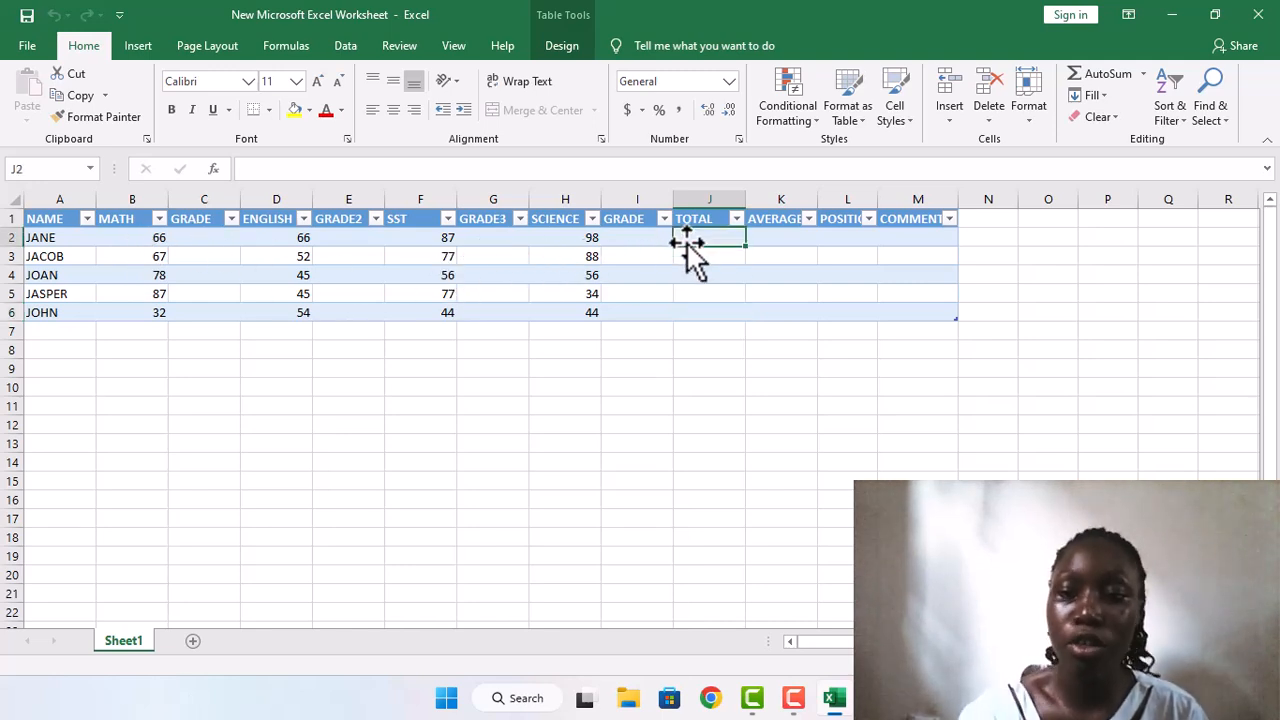
type("=SUM")
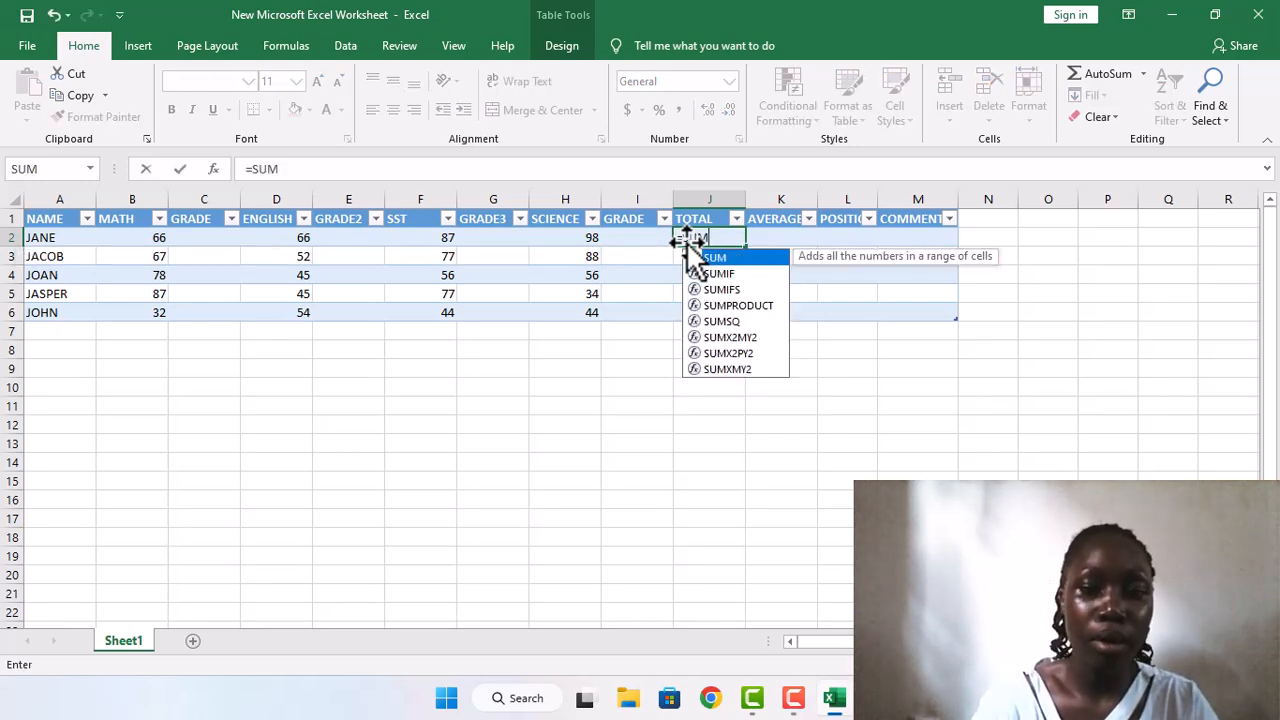
type("(")
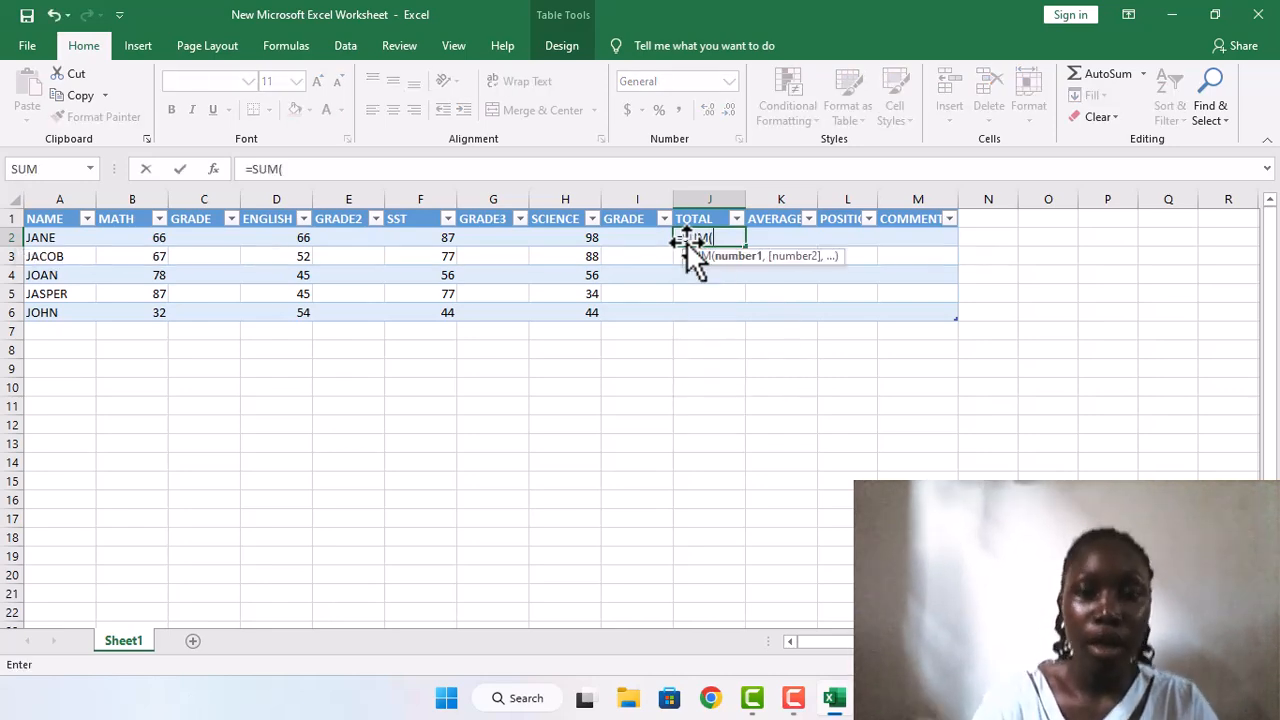
left_click(142, 237)
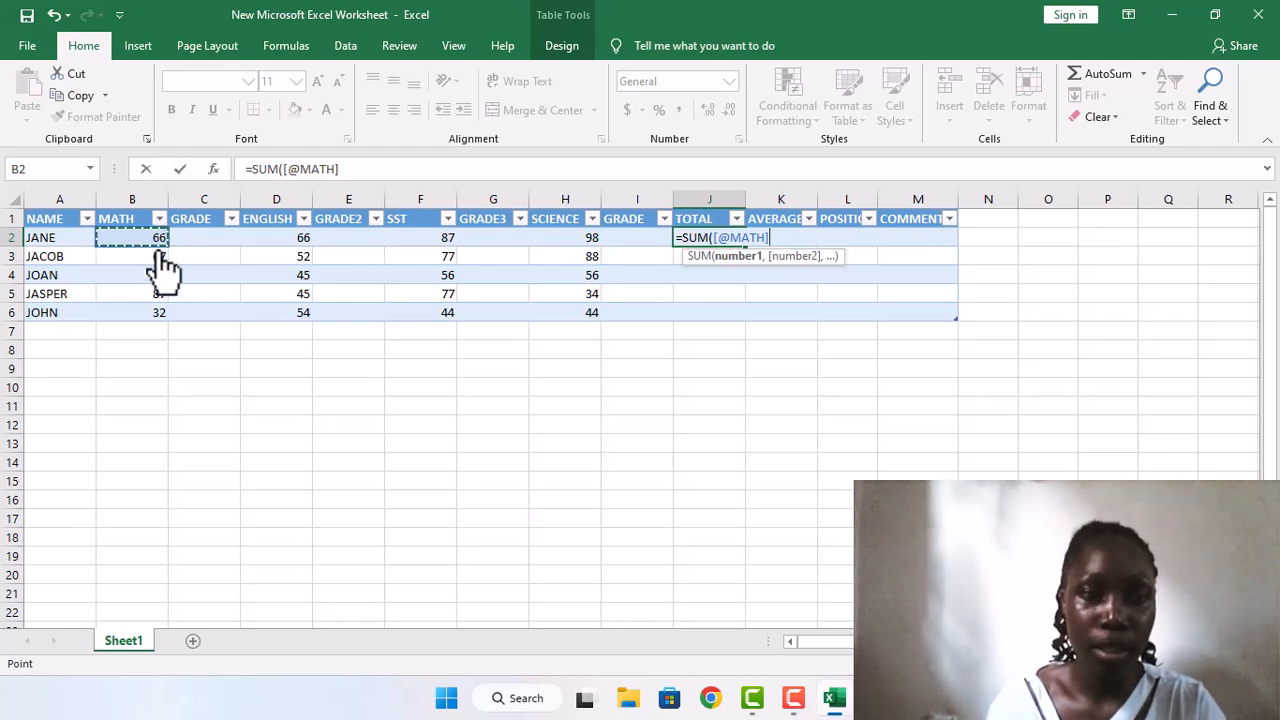
left_click_drag(158, 245, 375, 262)
left_click(162, 244)
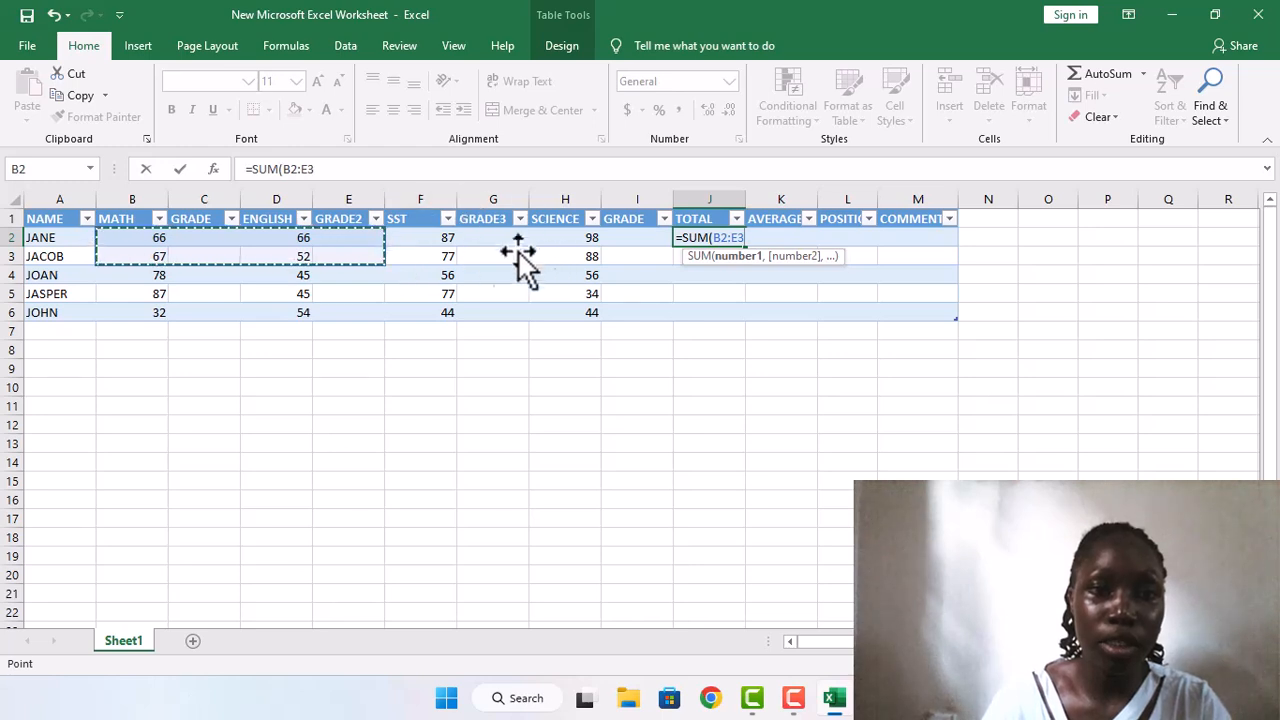
left_click(366, 243)
left_click(148, 246)
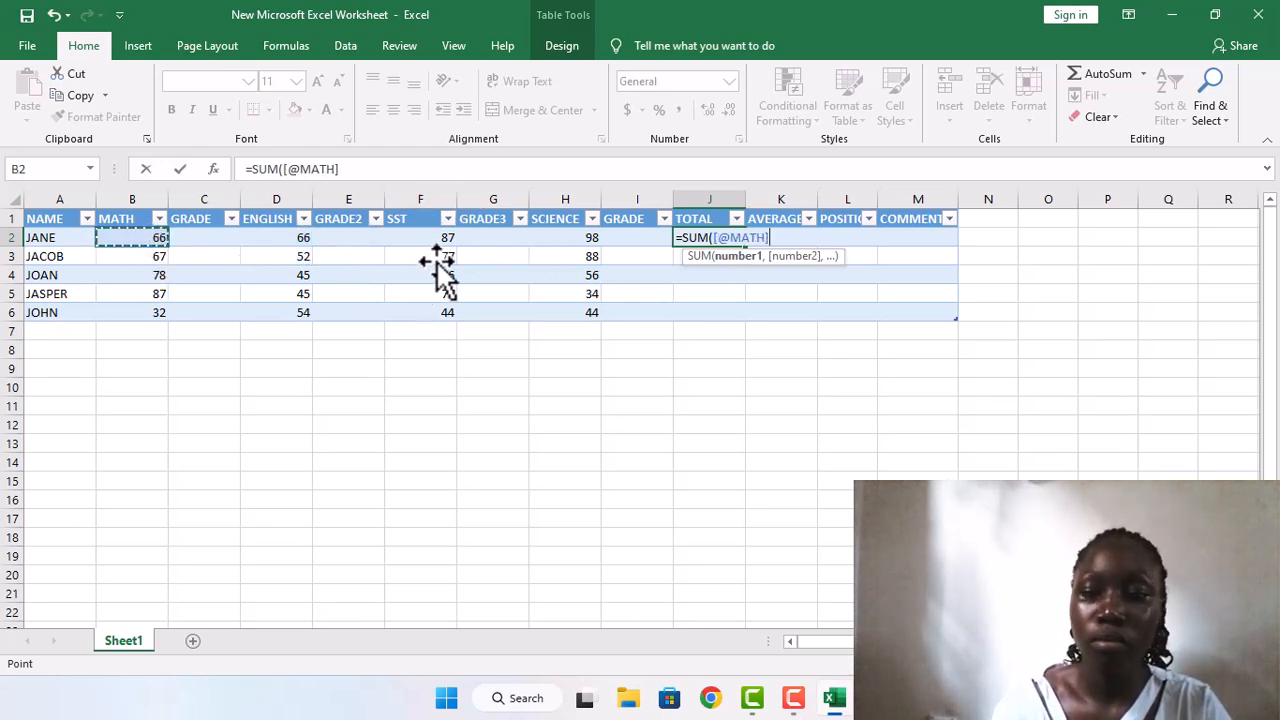
type(",")
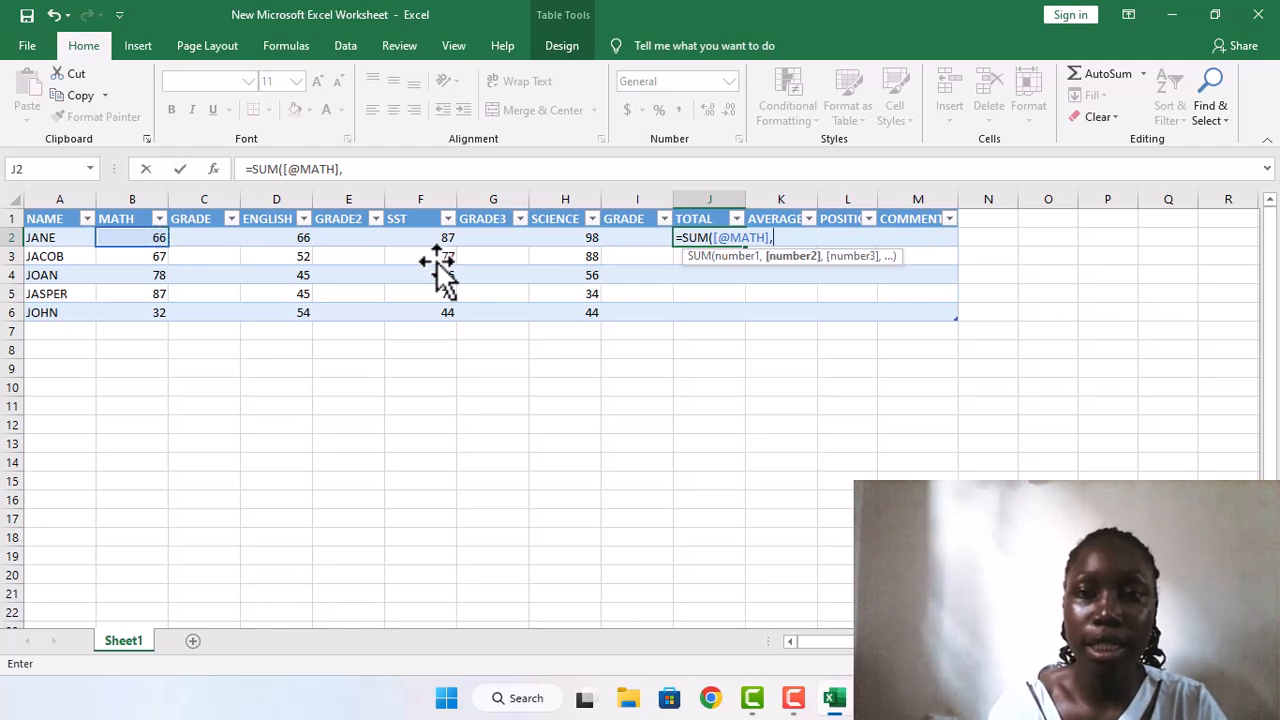
left_click(298, 246)
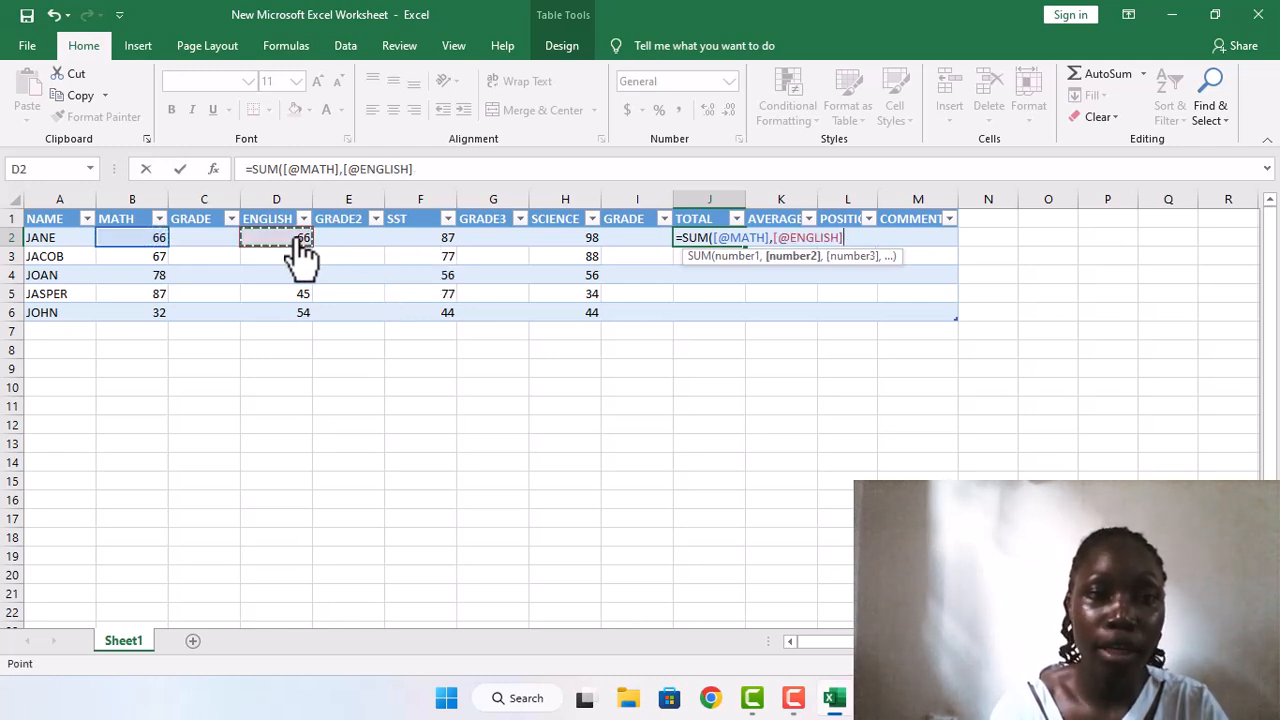
type(",")
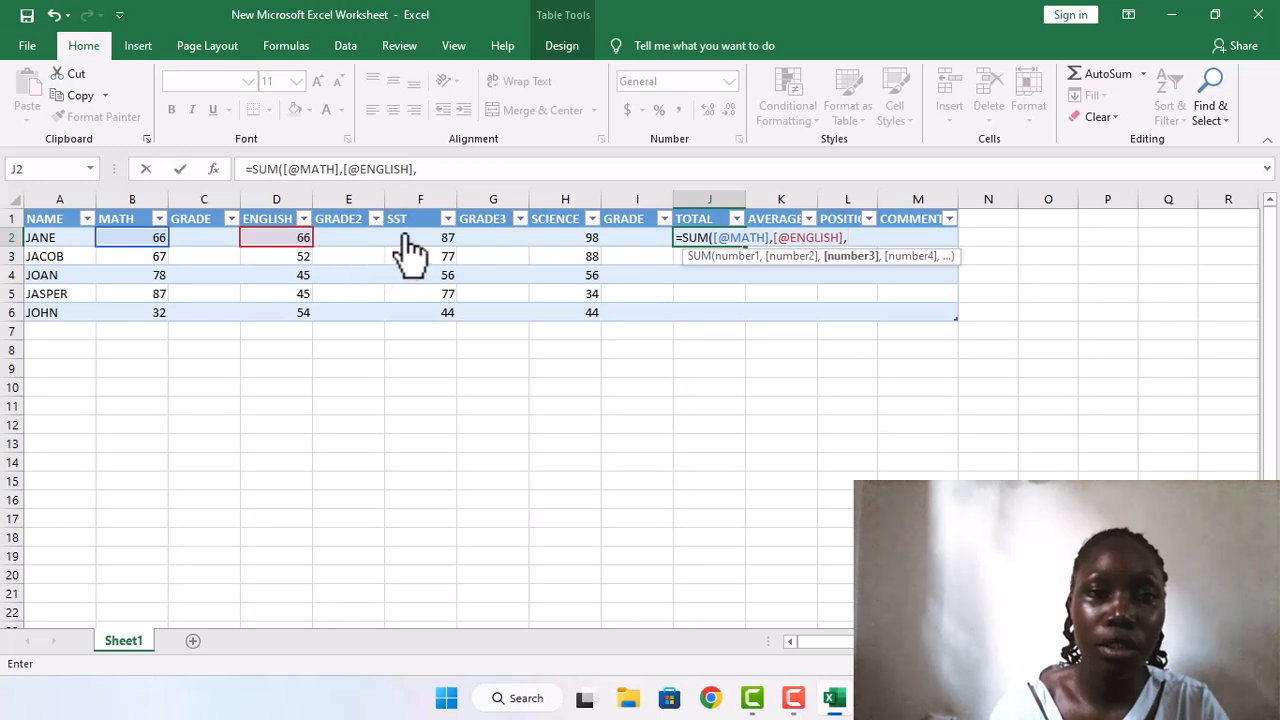
left_click(428, 247)
type(",")
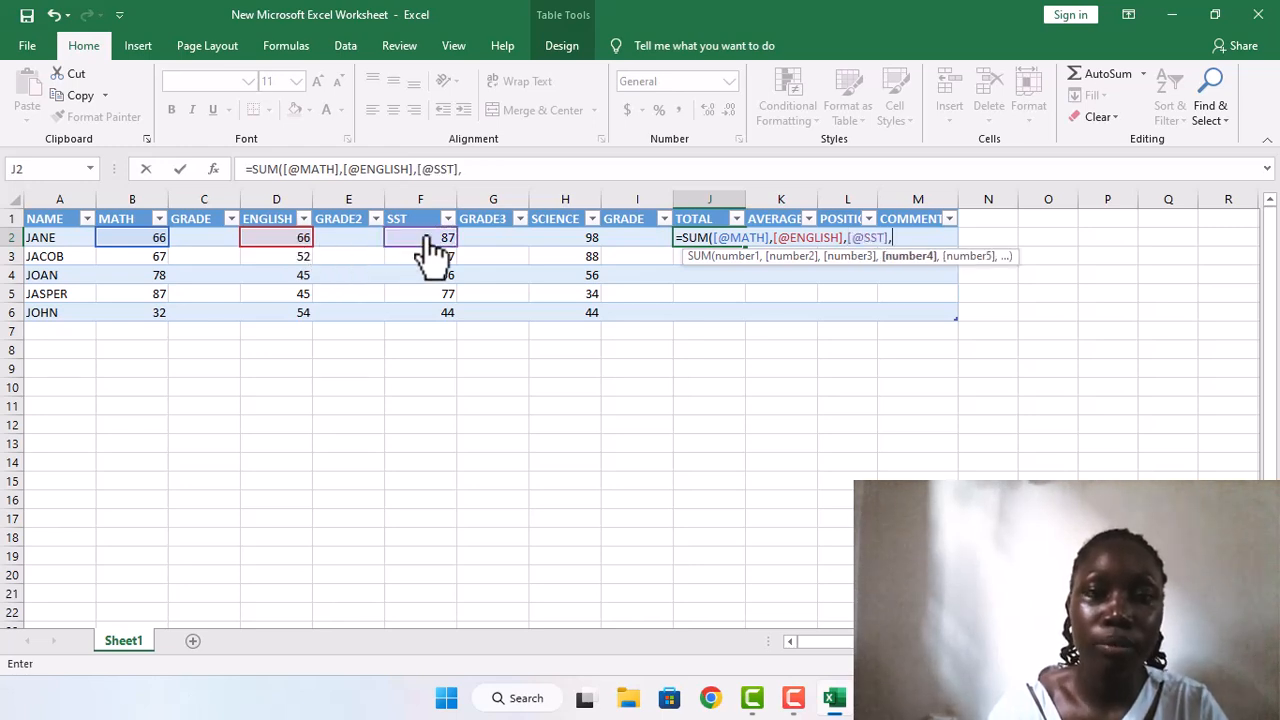
left_click(565, 258)
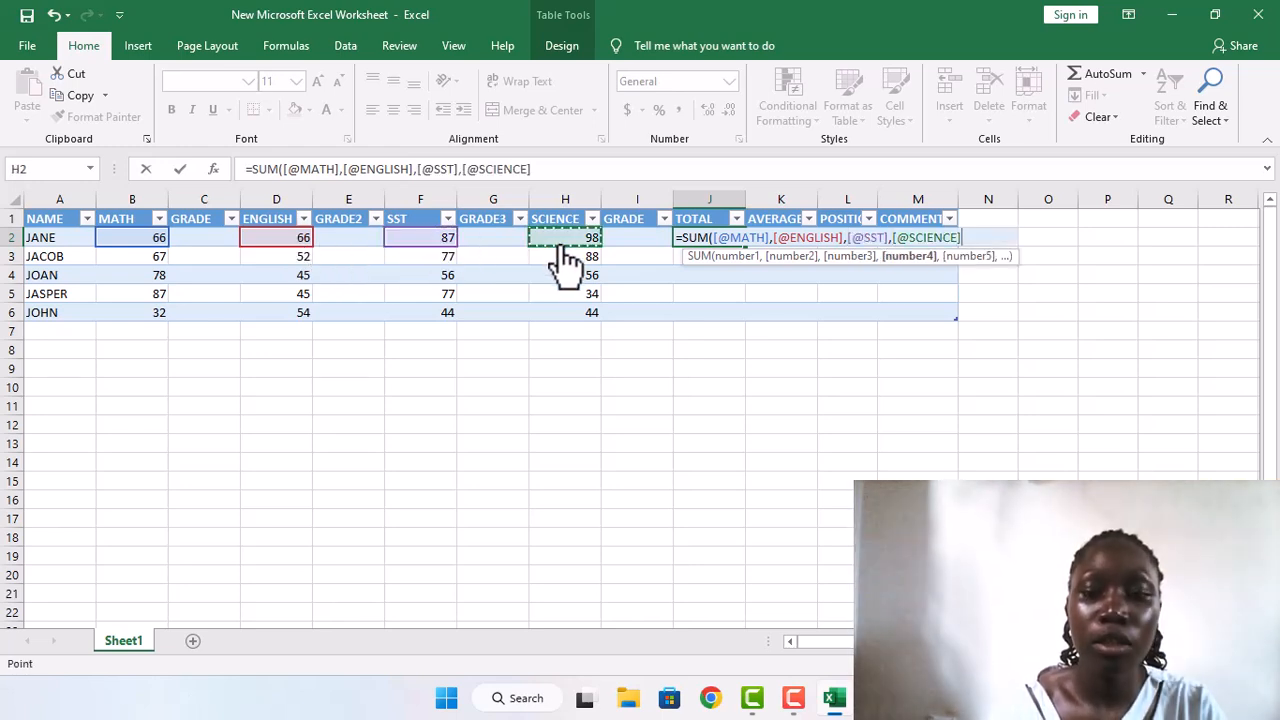
type(",")
key("Return")
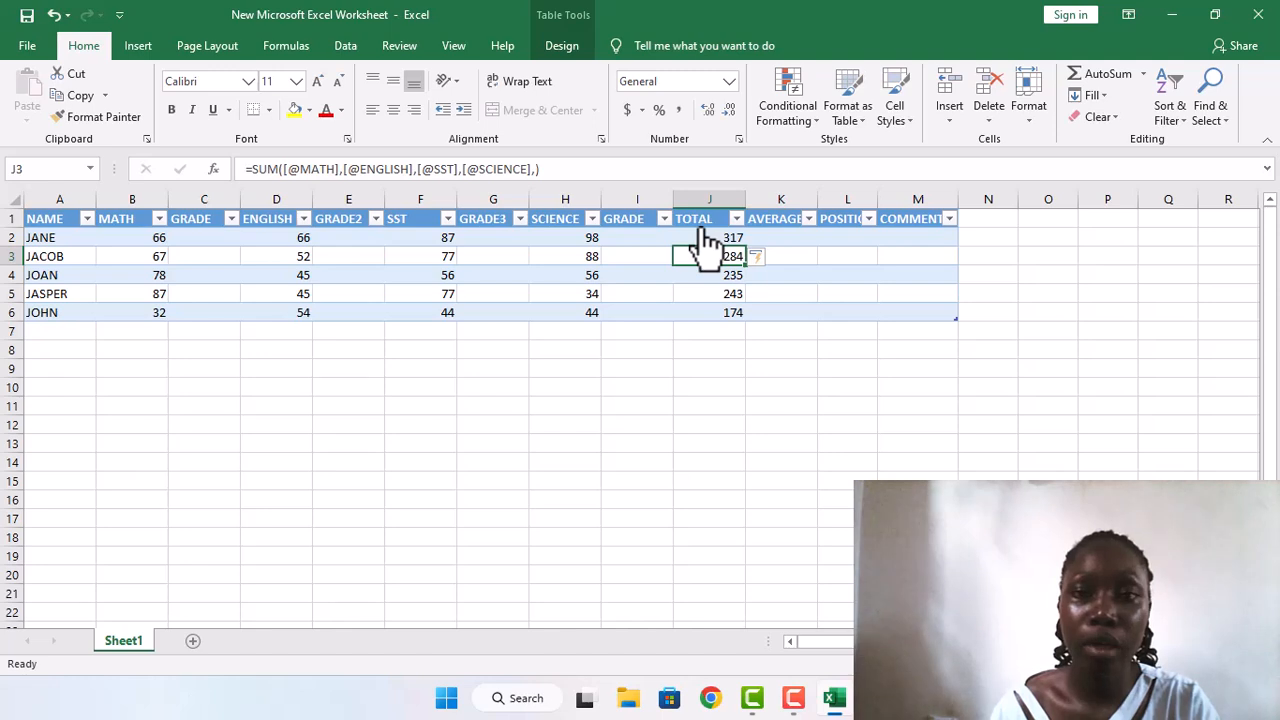
Step: Start an AVERAGE formula in the first student's AVERAGE cell, K2, with that row's MATH mark as the first argument
left_click(784, 240)
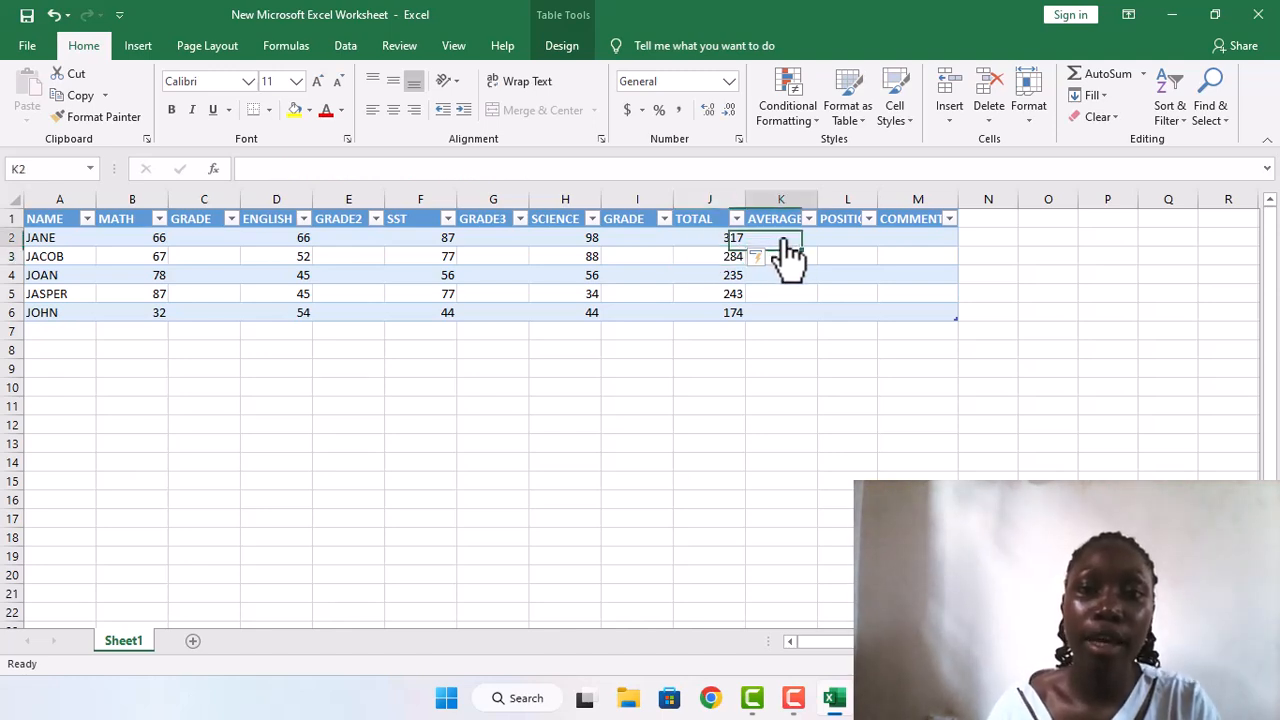
type("=")
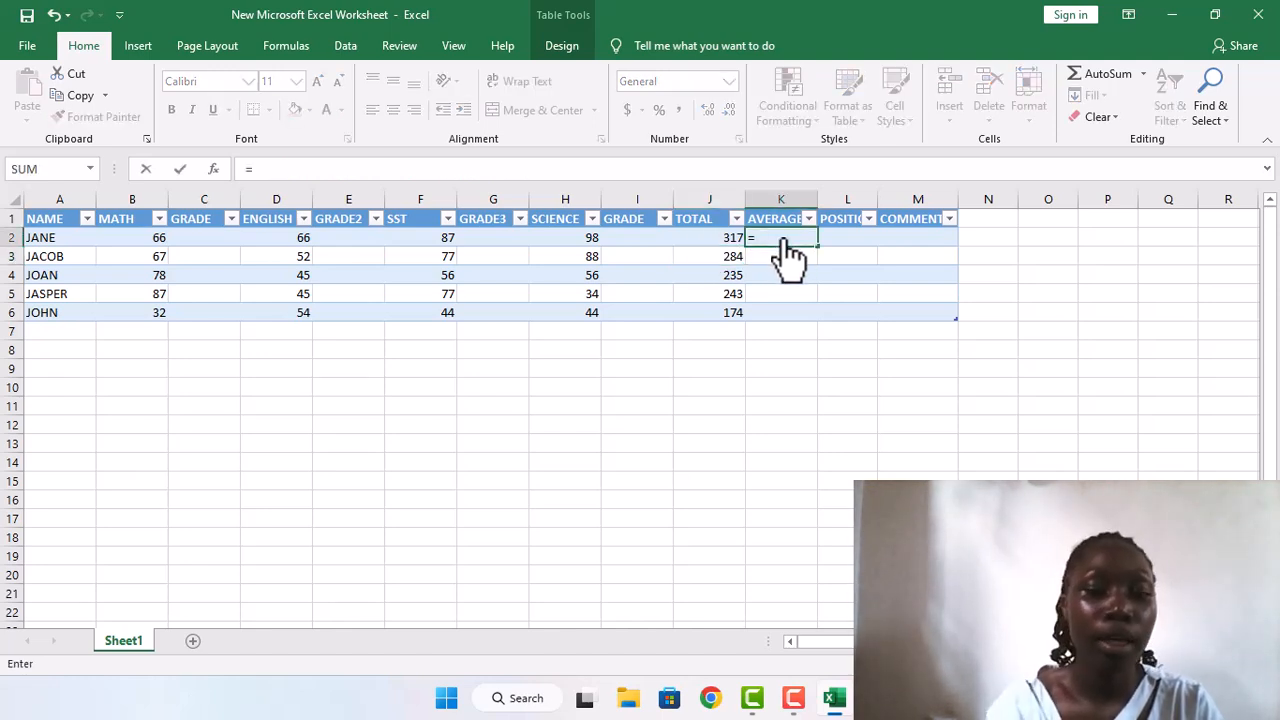
type("AVERA")
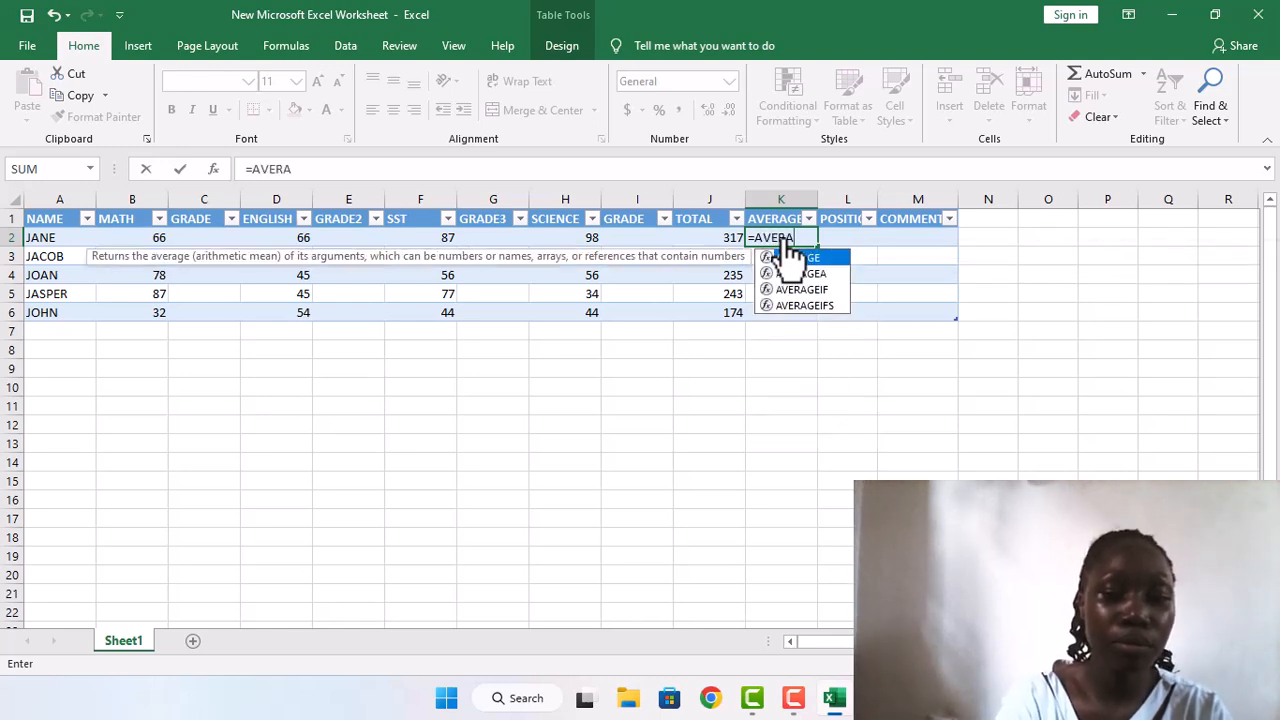
type("GE")
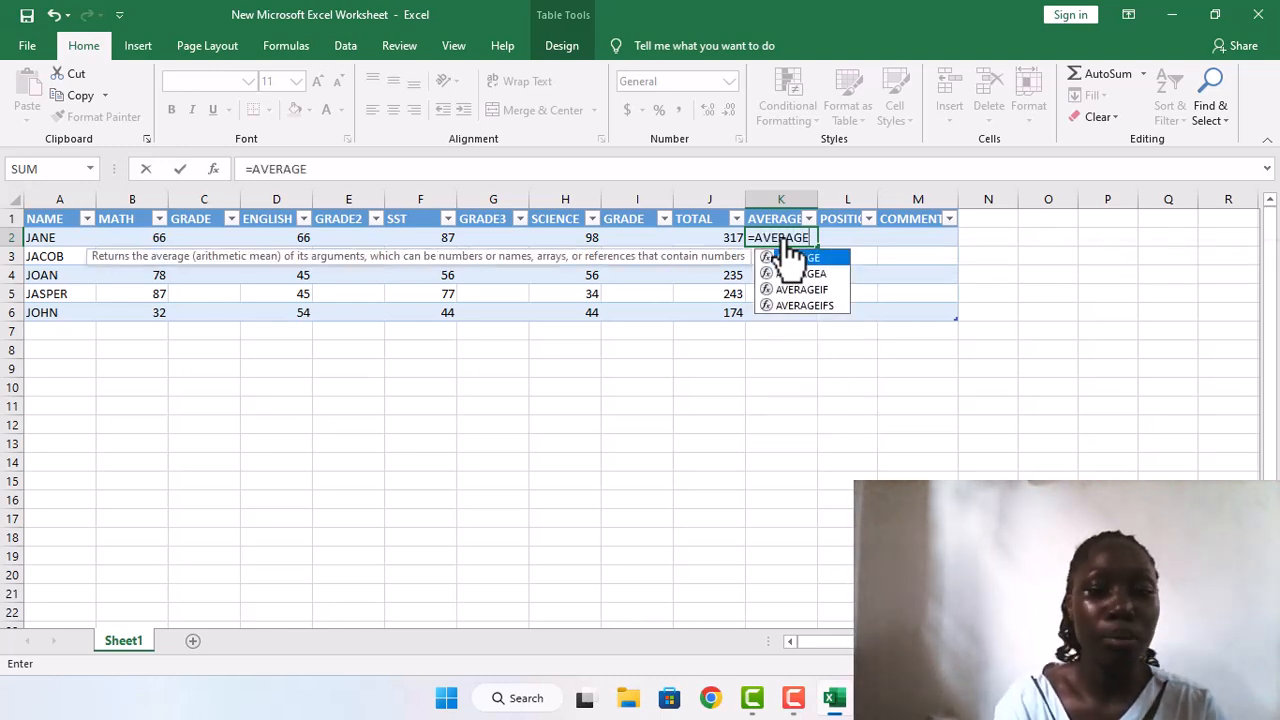
double_click(790, 257)
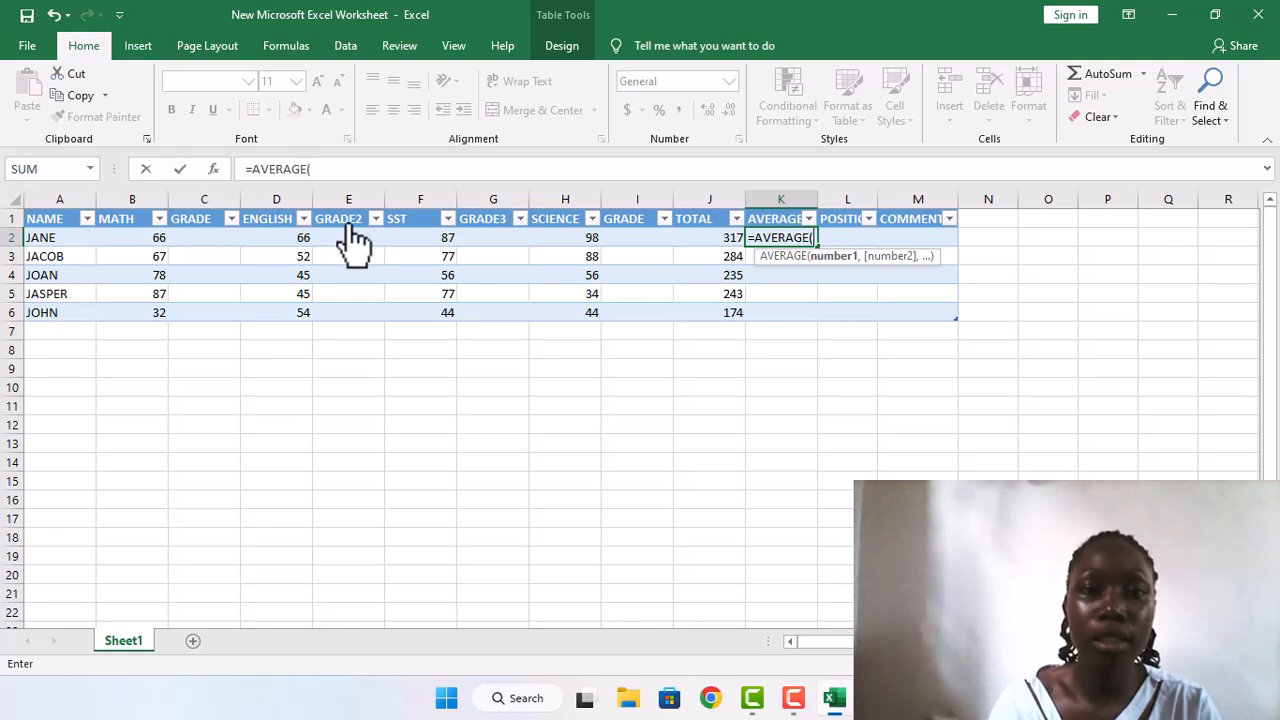
left_click(155, 243)
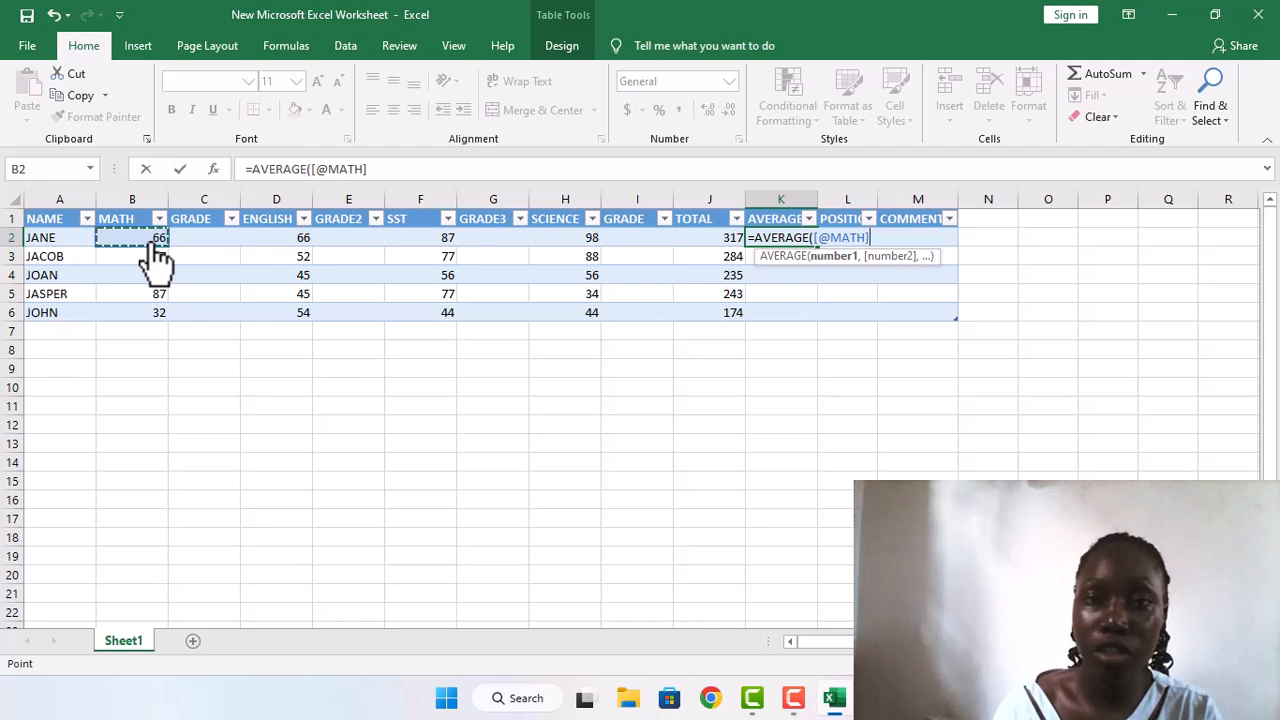
type(",")
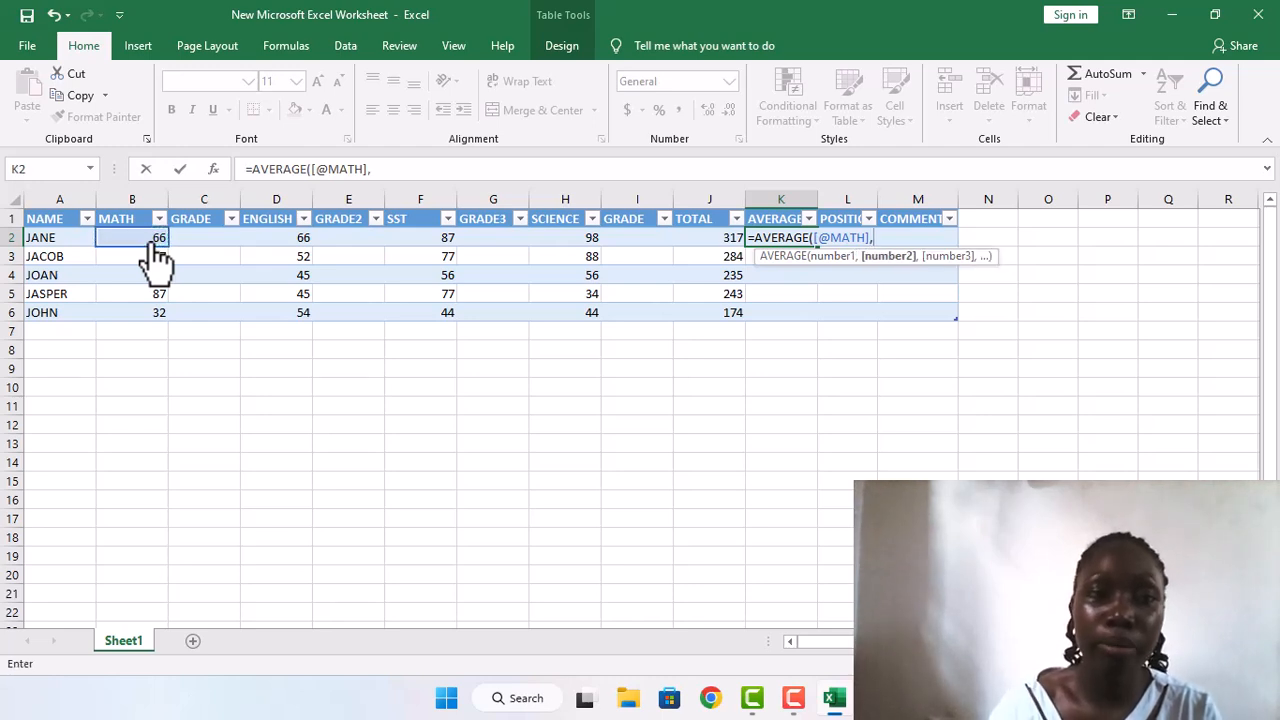
left_click(288, 265)
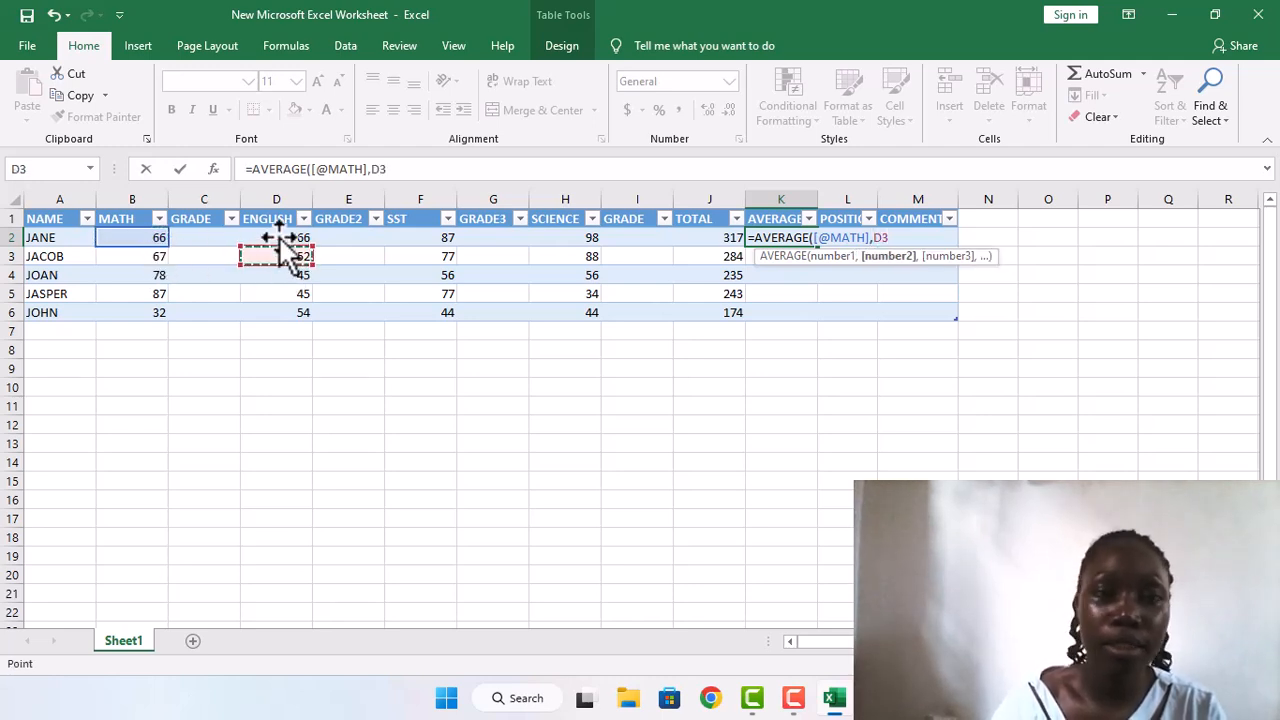
left_click(283, 242)
type(",")
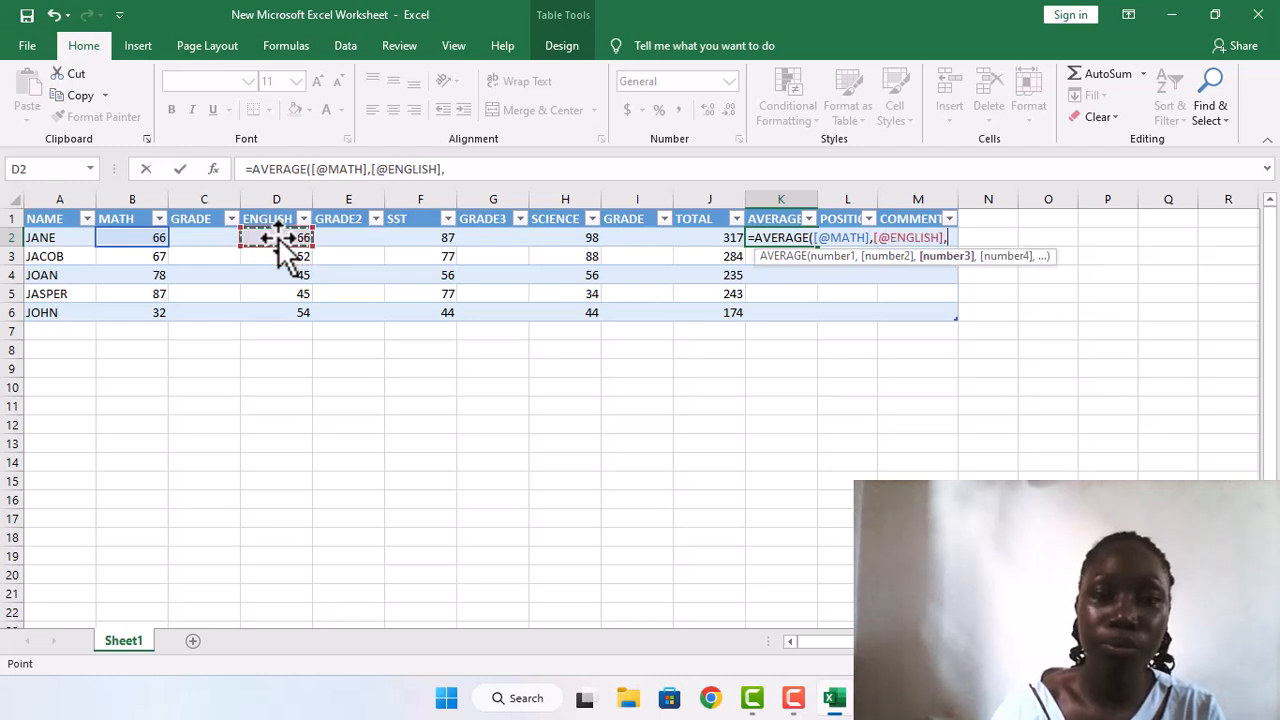
left_click(449, 243)
type(",")
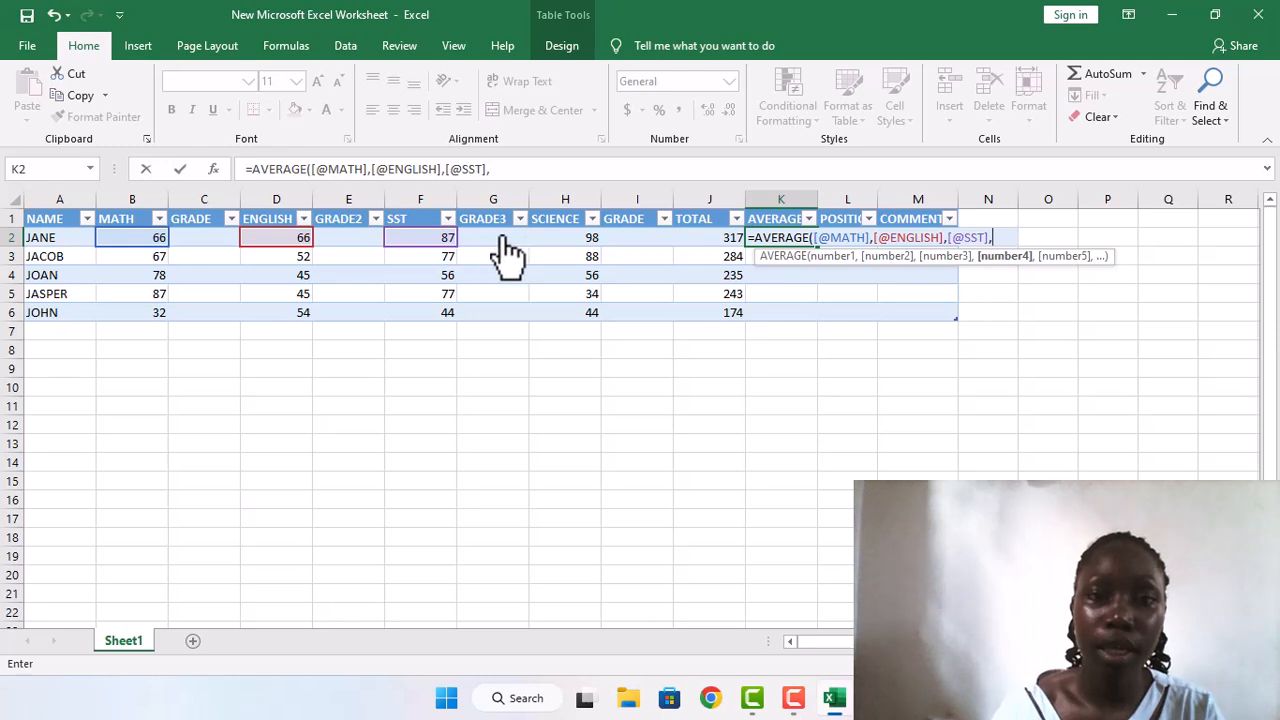
left_click(556, 243)
type(",")
type(")")
key("Return")
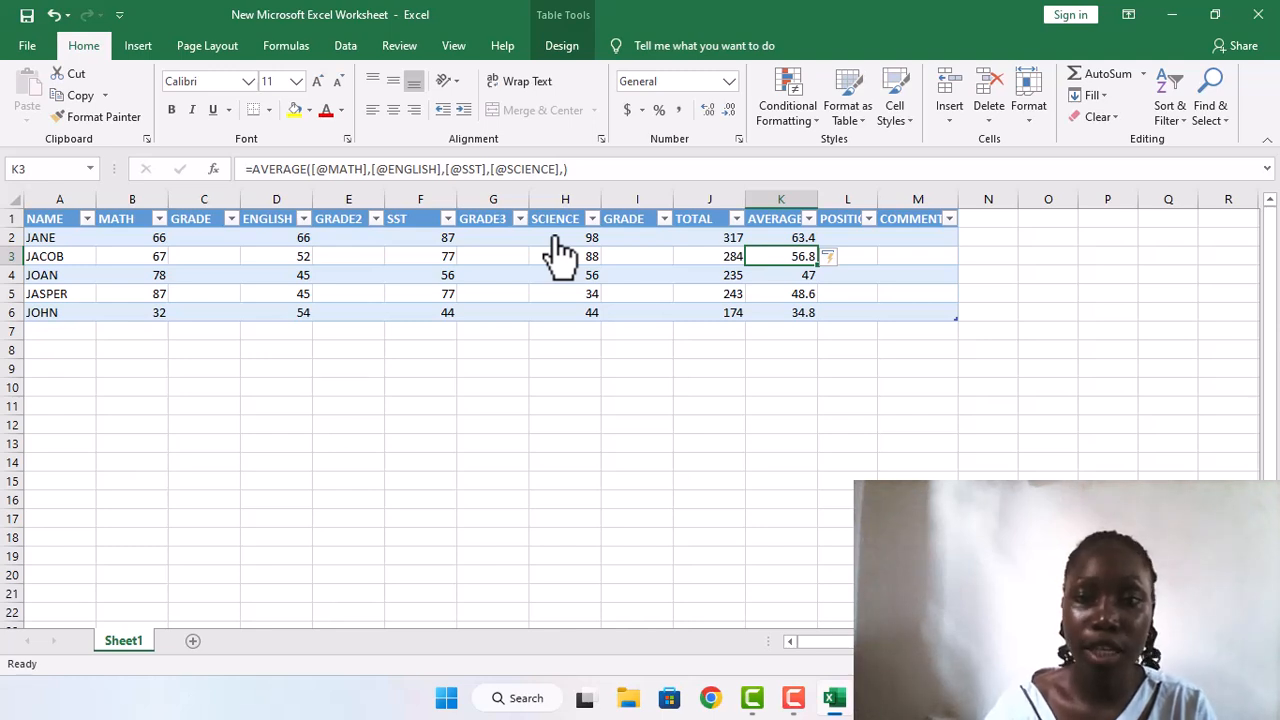
left_click(841, 240)
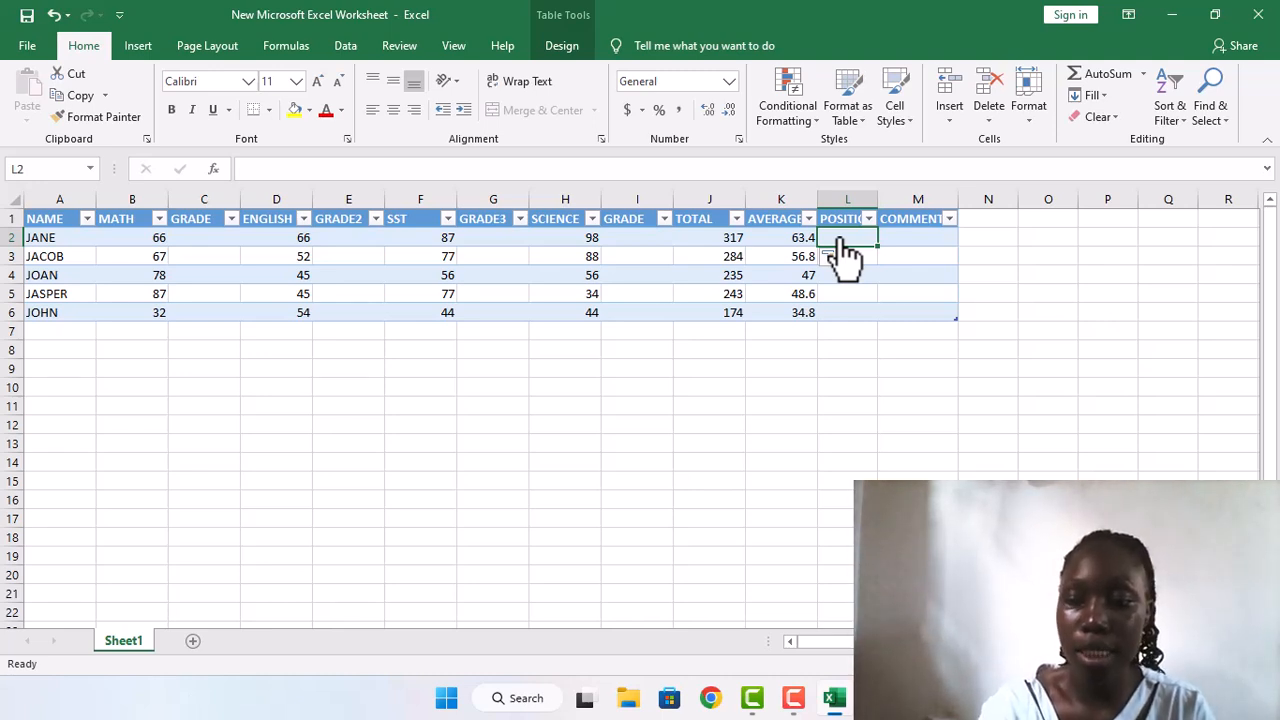
type("=")
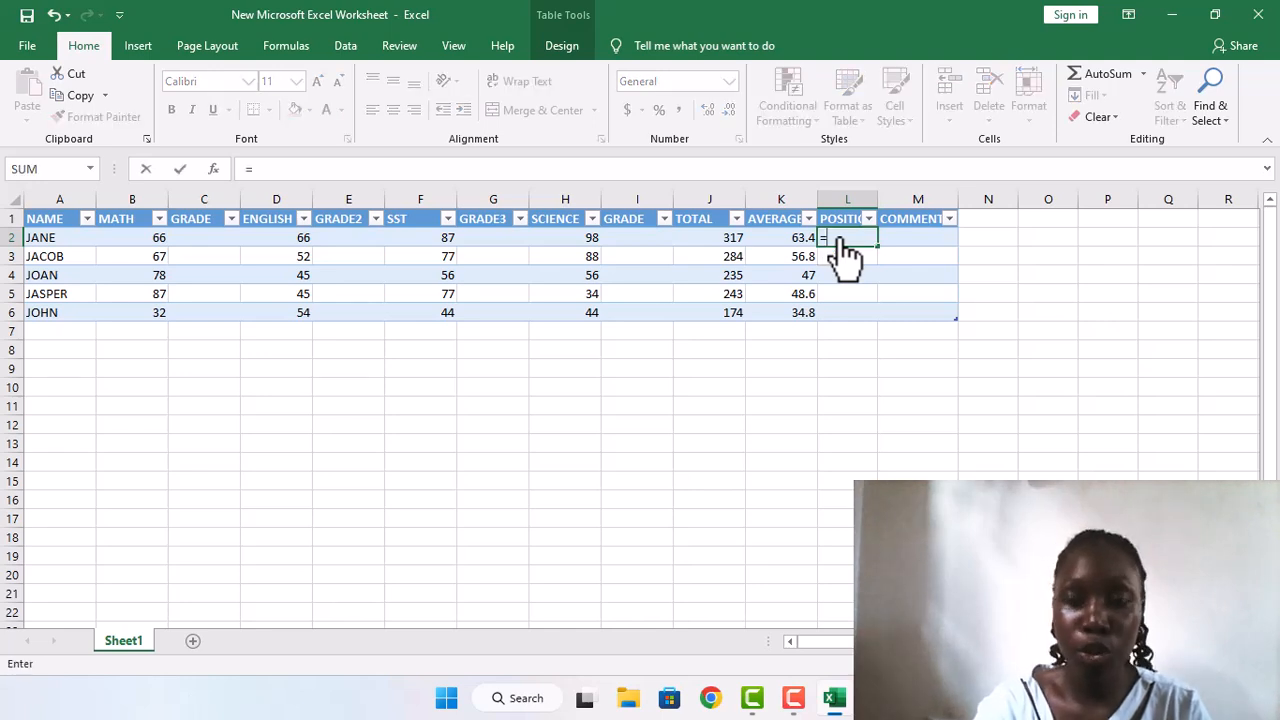
type("RANK")
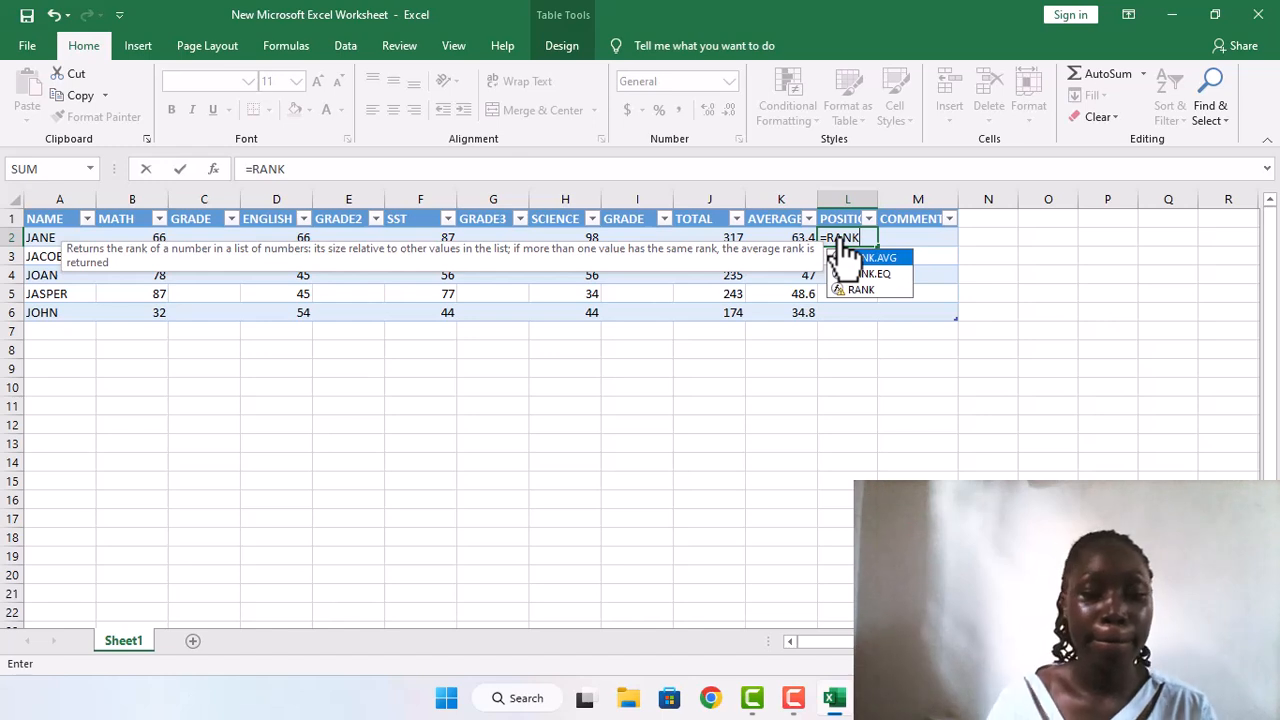
type("(")
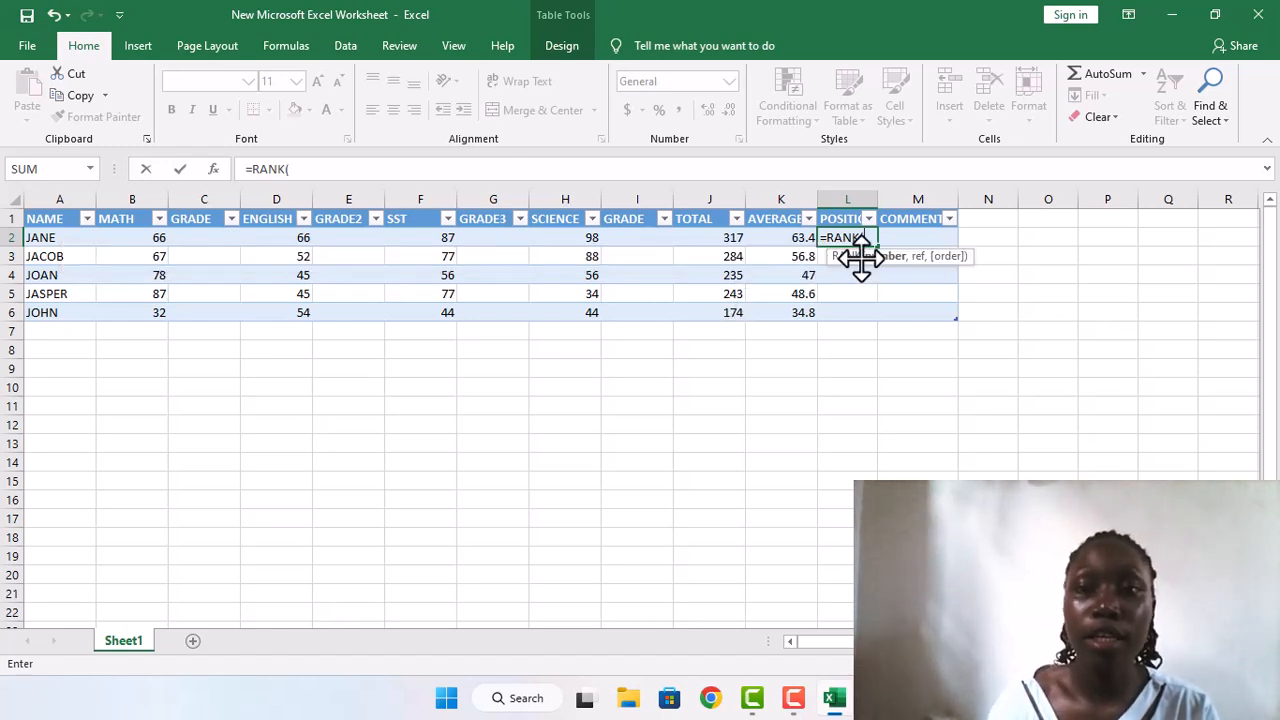
left_click(806, 238)
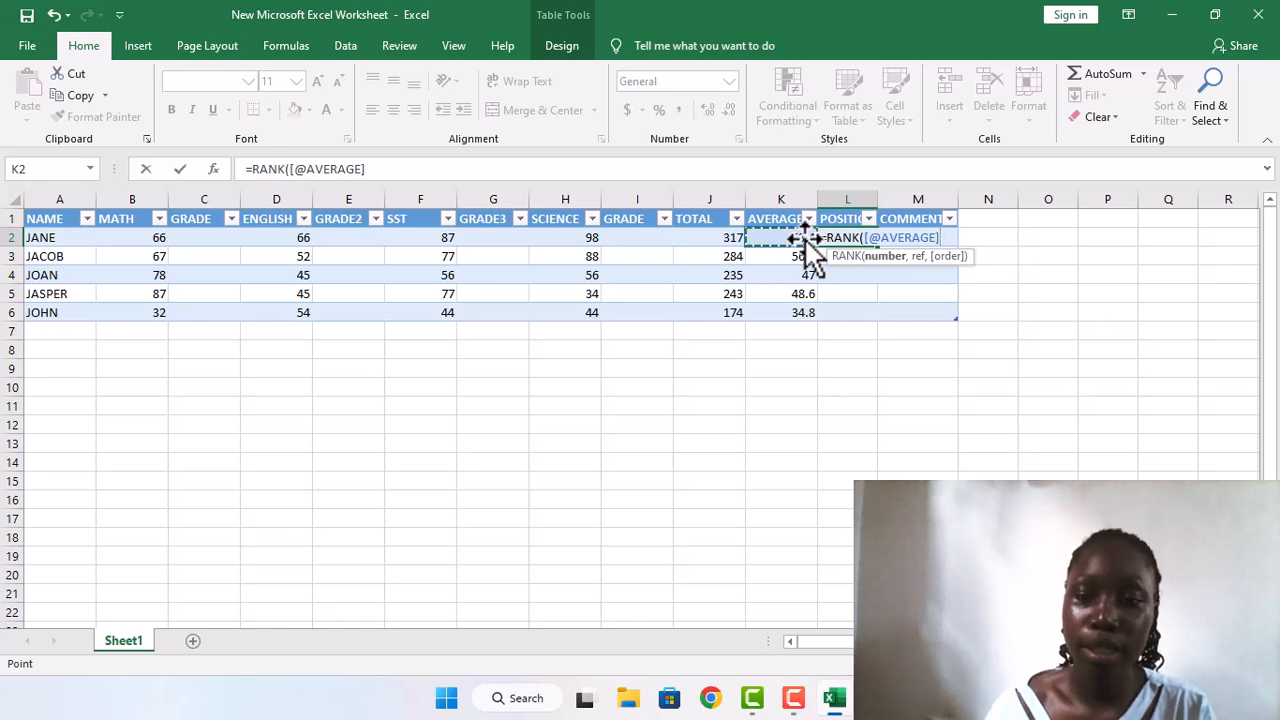
type(",")
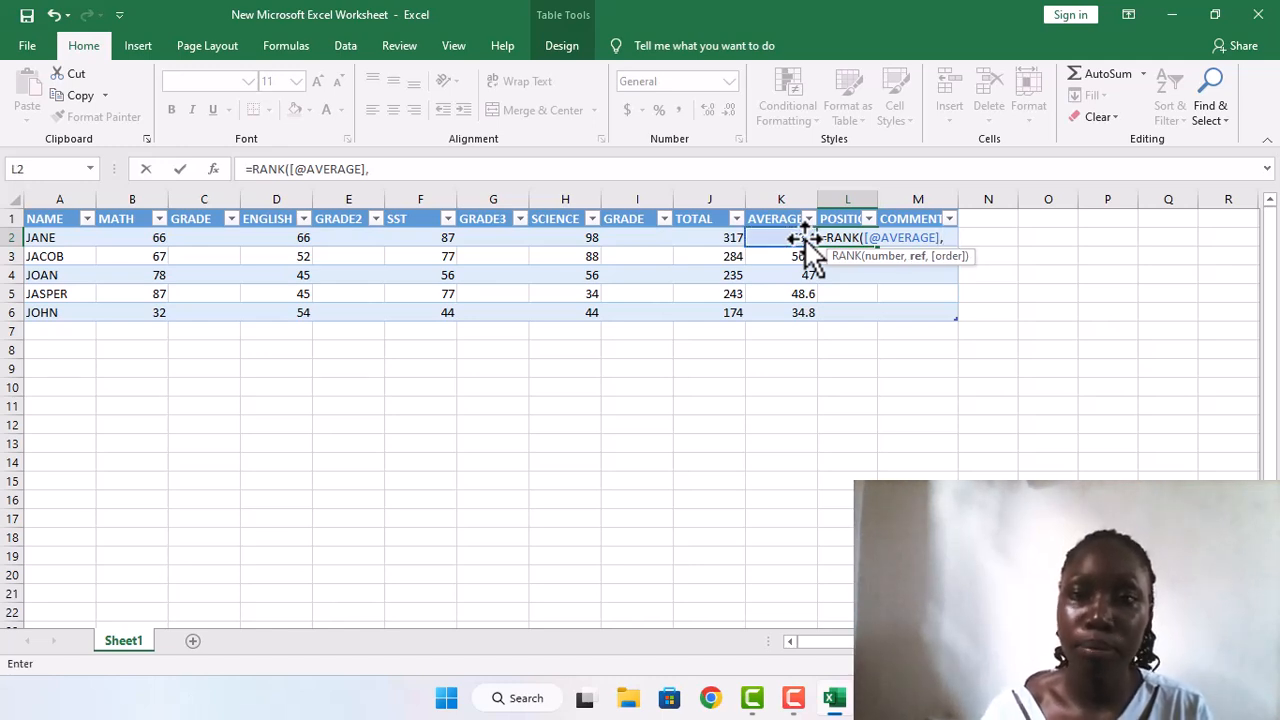
left_click(809, 239)
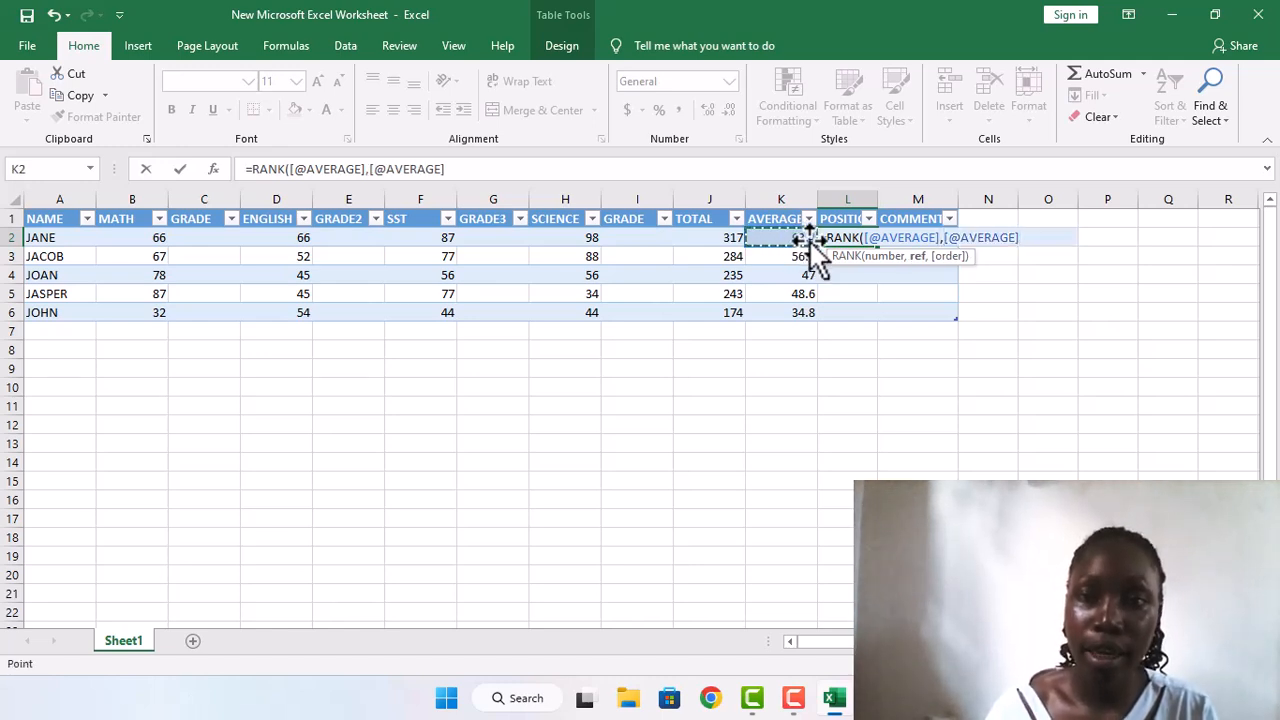
left_click_drag(815, 240, 821, 320)
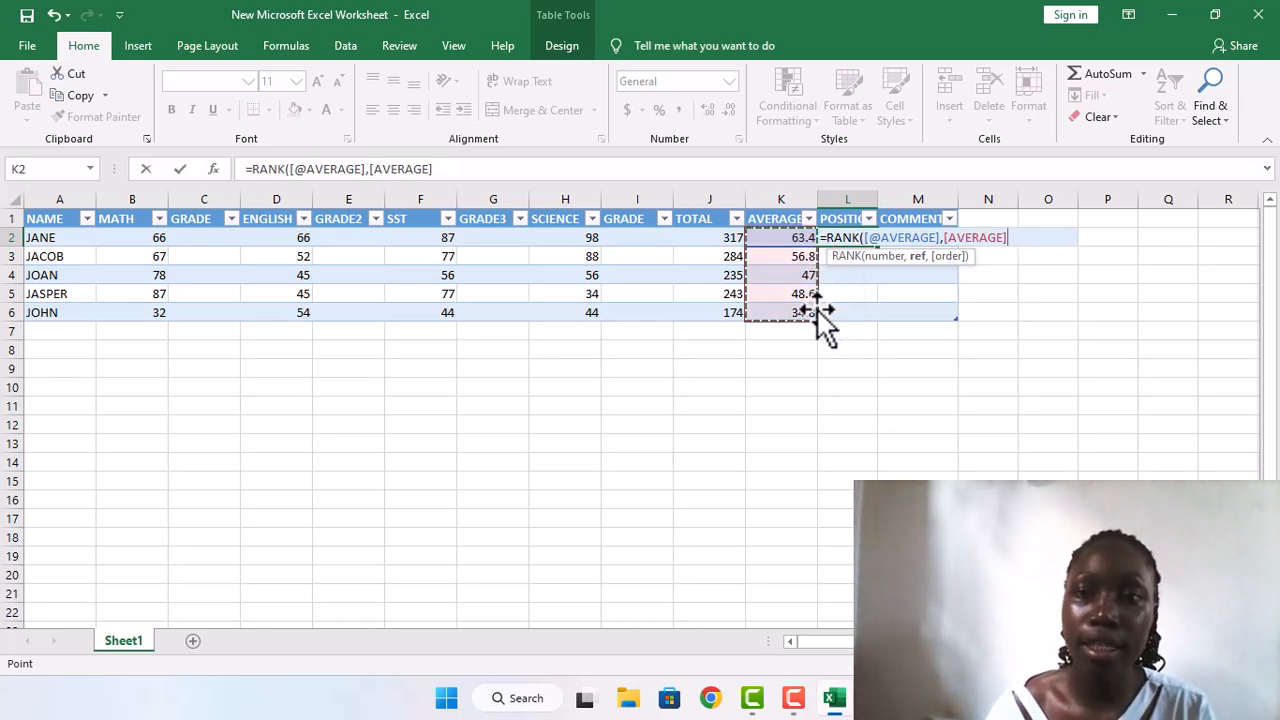
type(",")
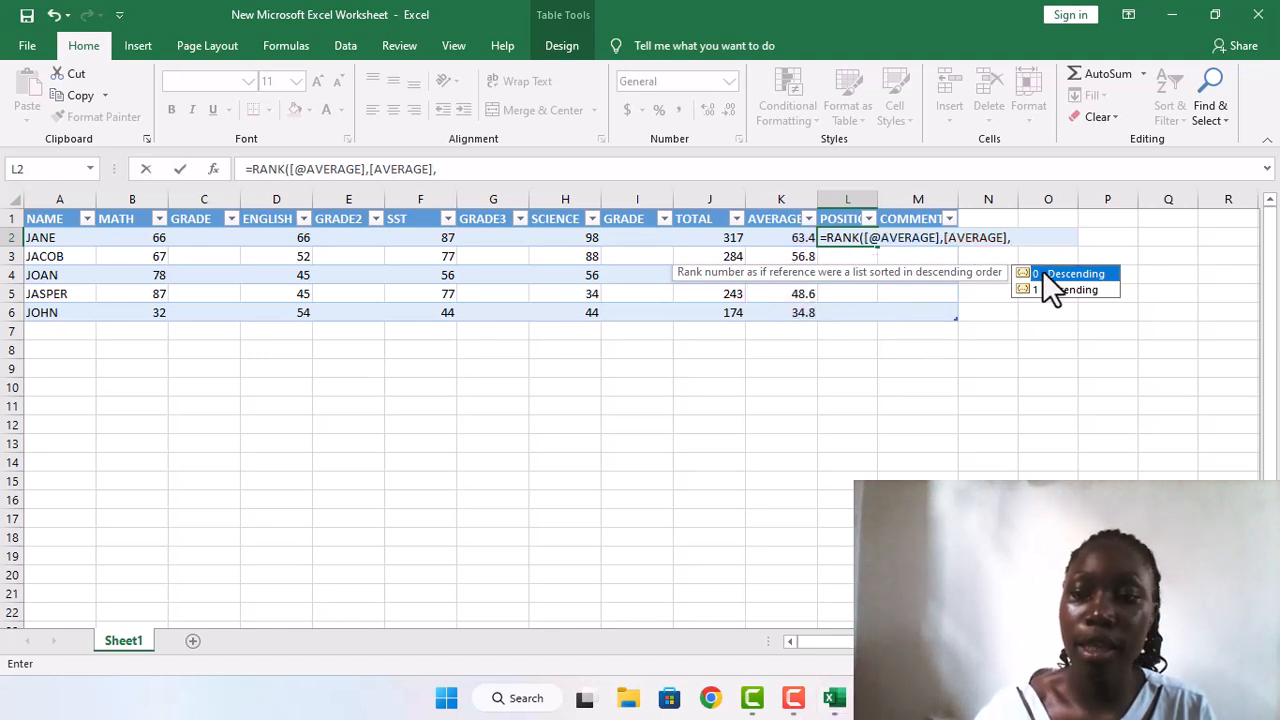
key("Return")
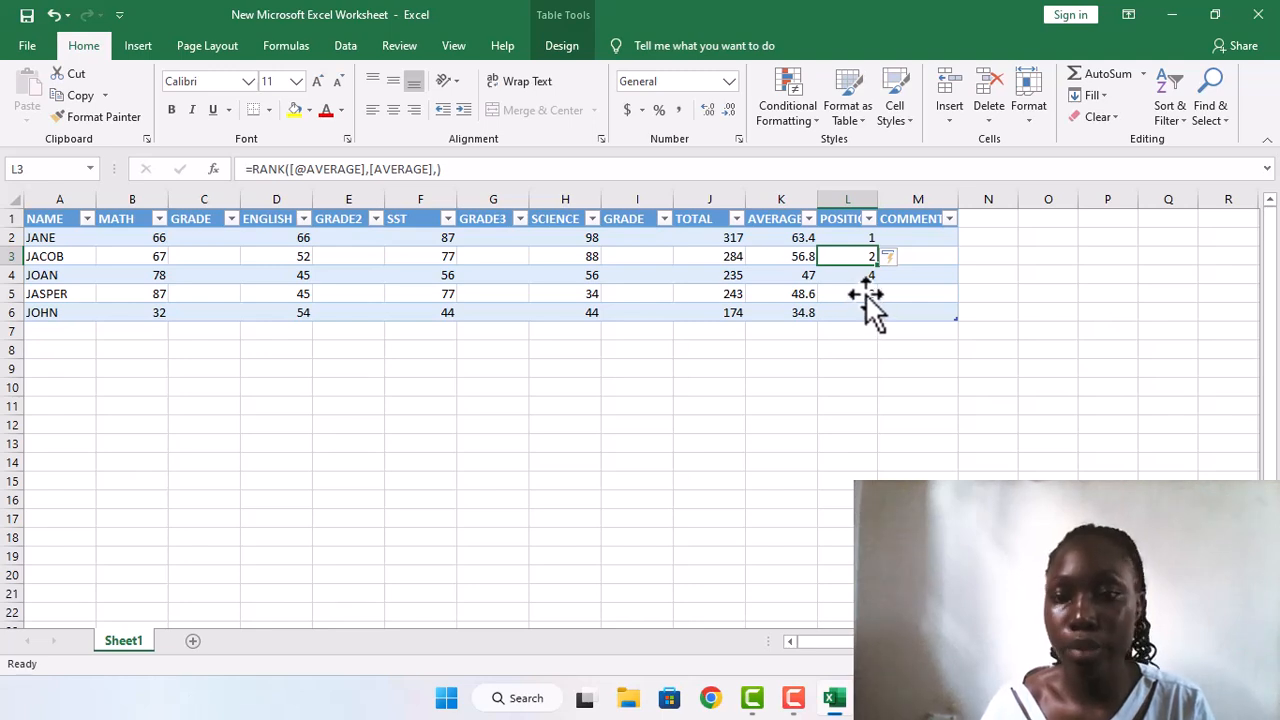
Step: Start an IF formula in the first student's COMMENT cell, M2, that returns "GOOD" when that row's AVERAGE is greater than 50
left_click(901, 236)
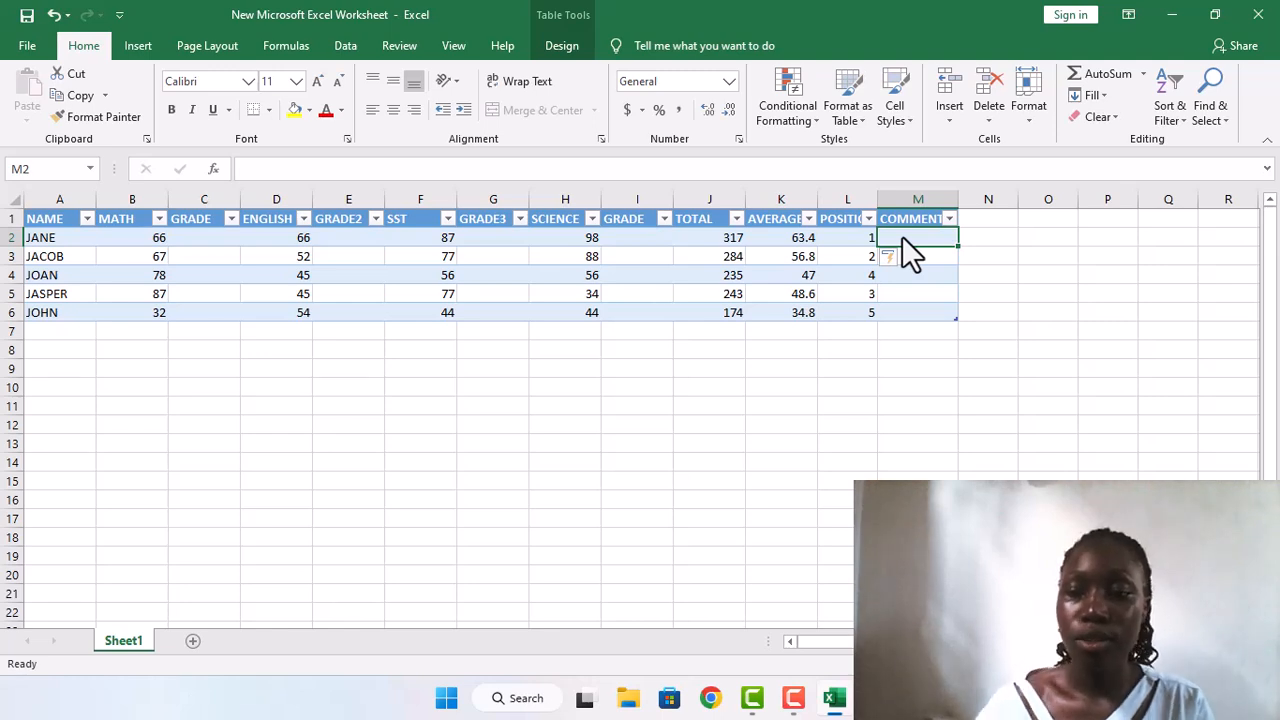
type("=")
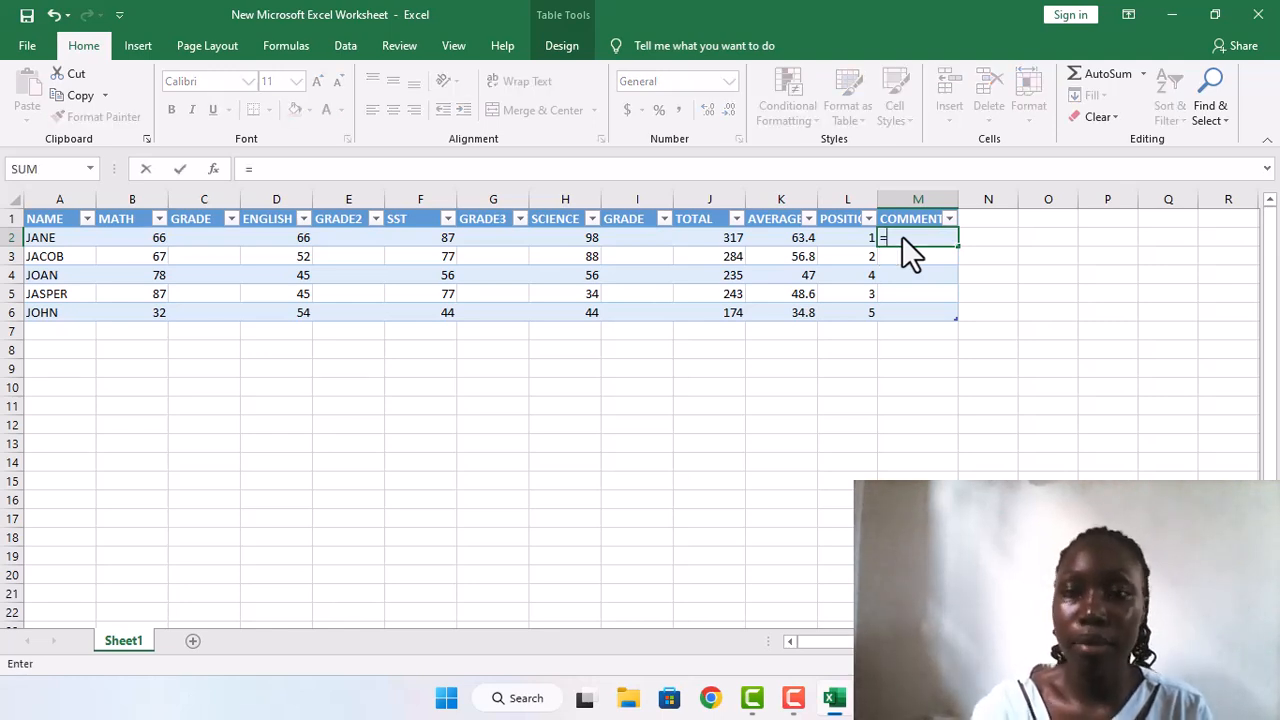
type("I")
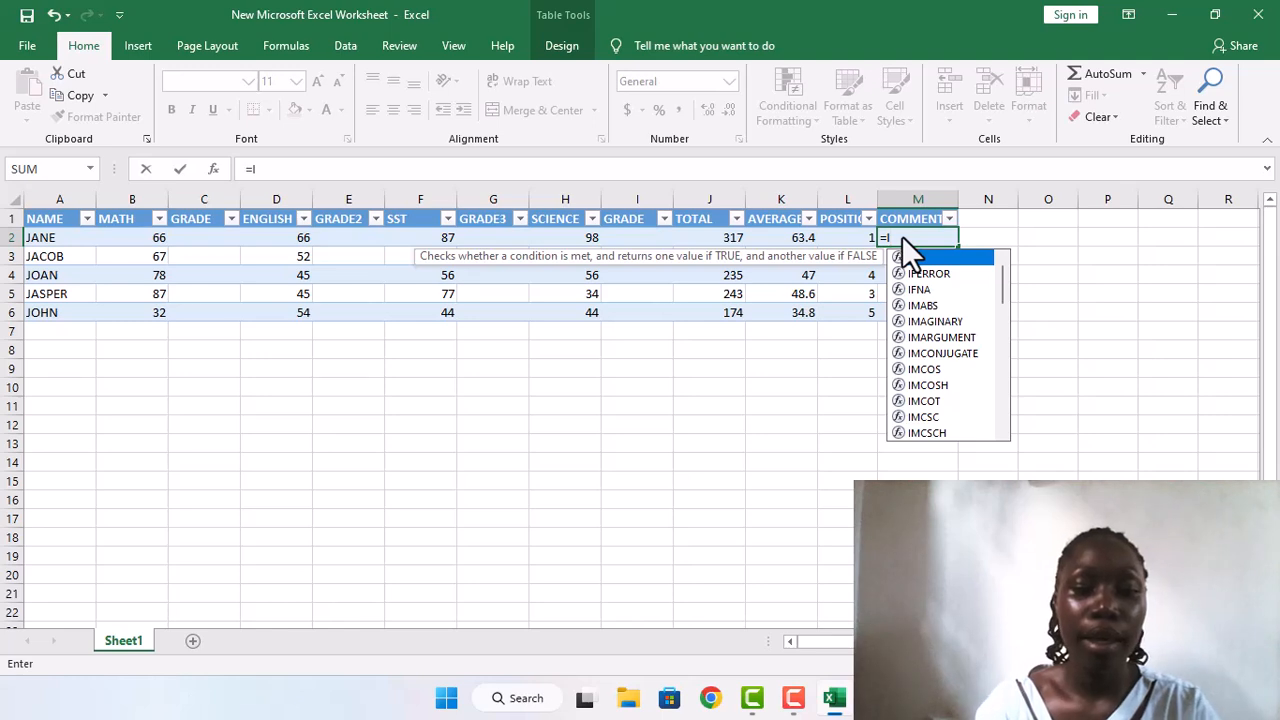
type("F")
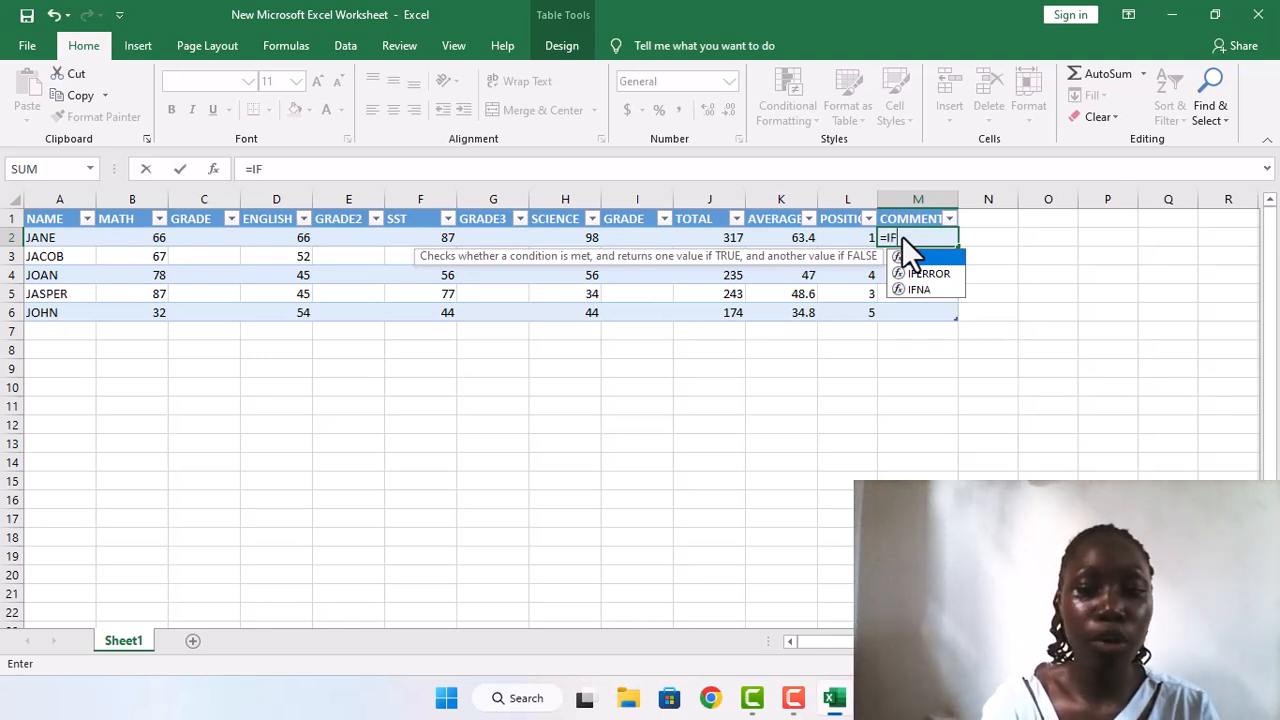
type("(")
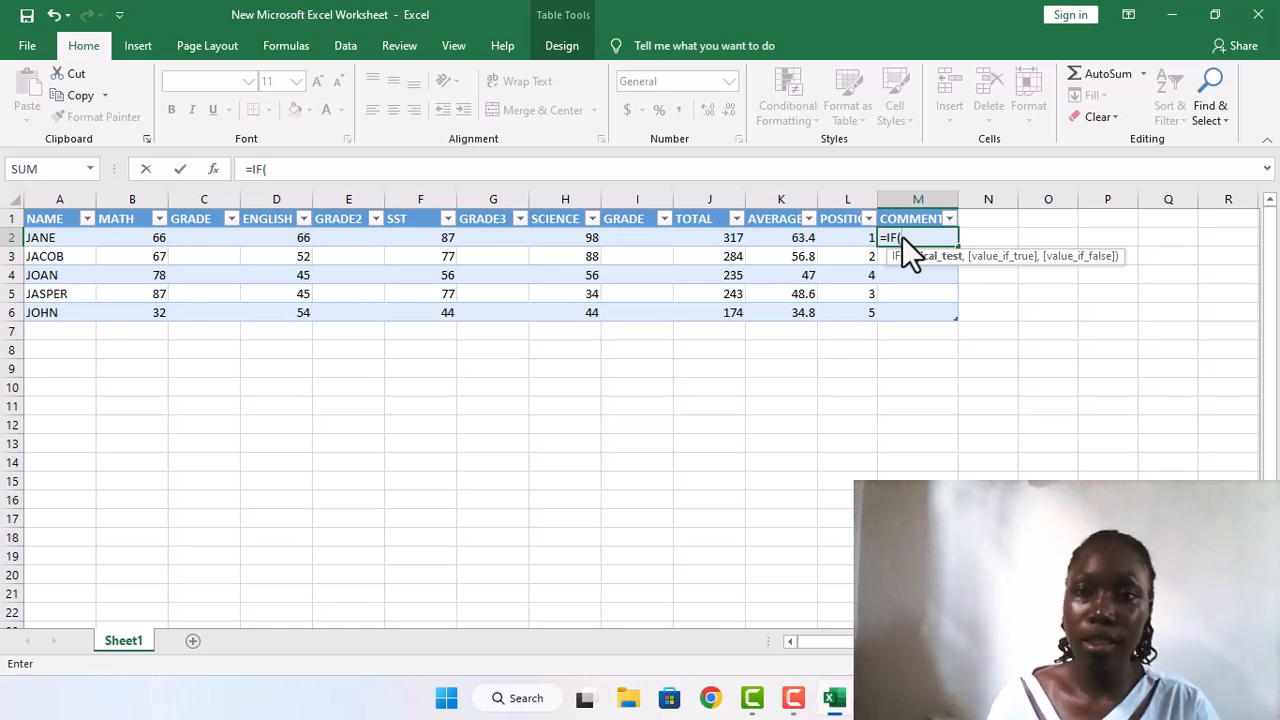
left_click(806, 244)
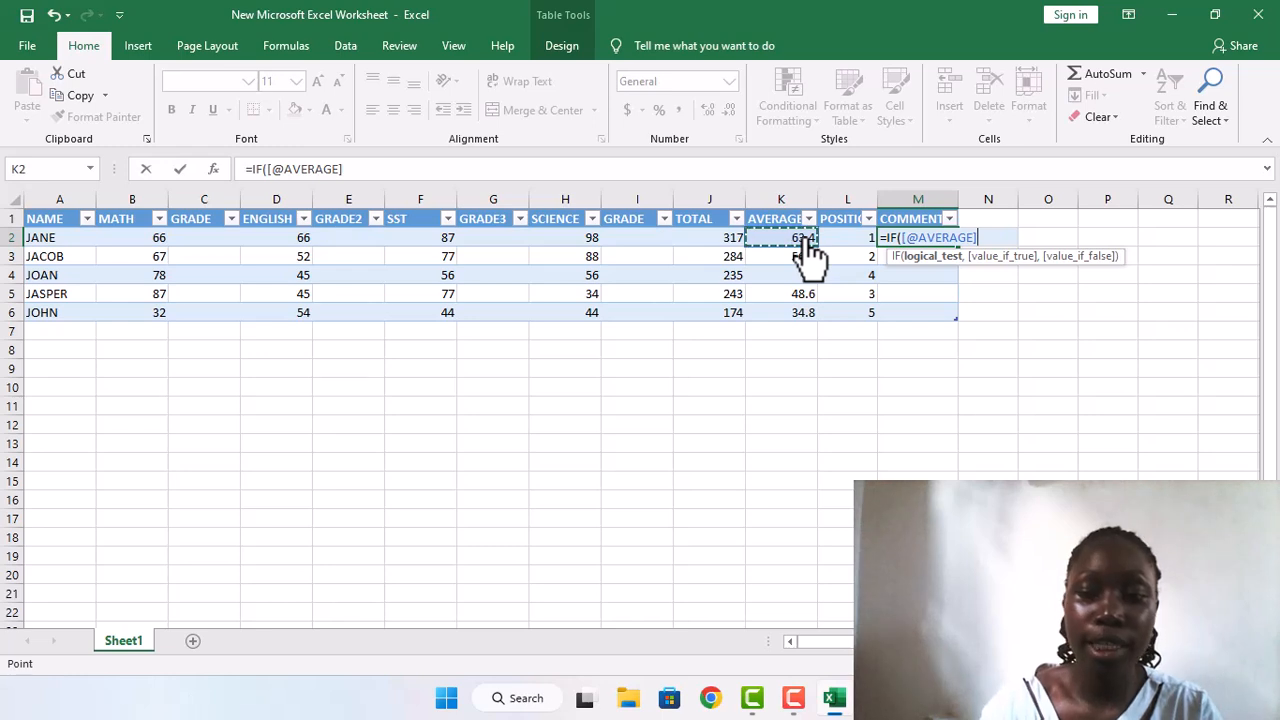
type(">")
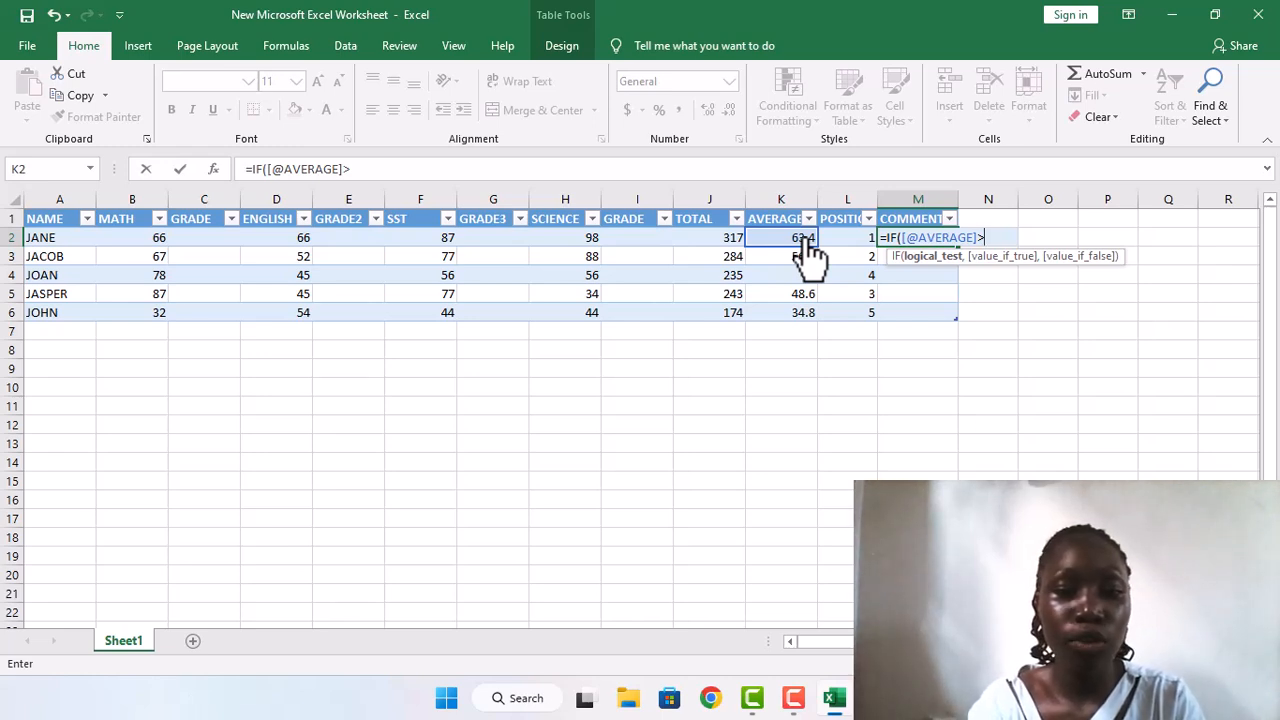
type("50")
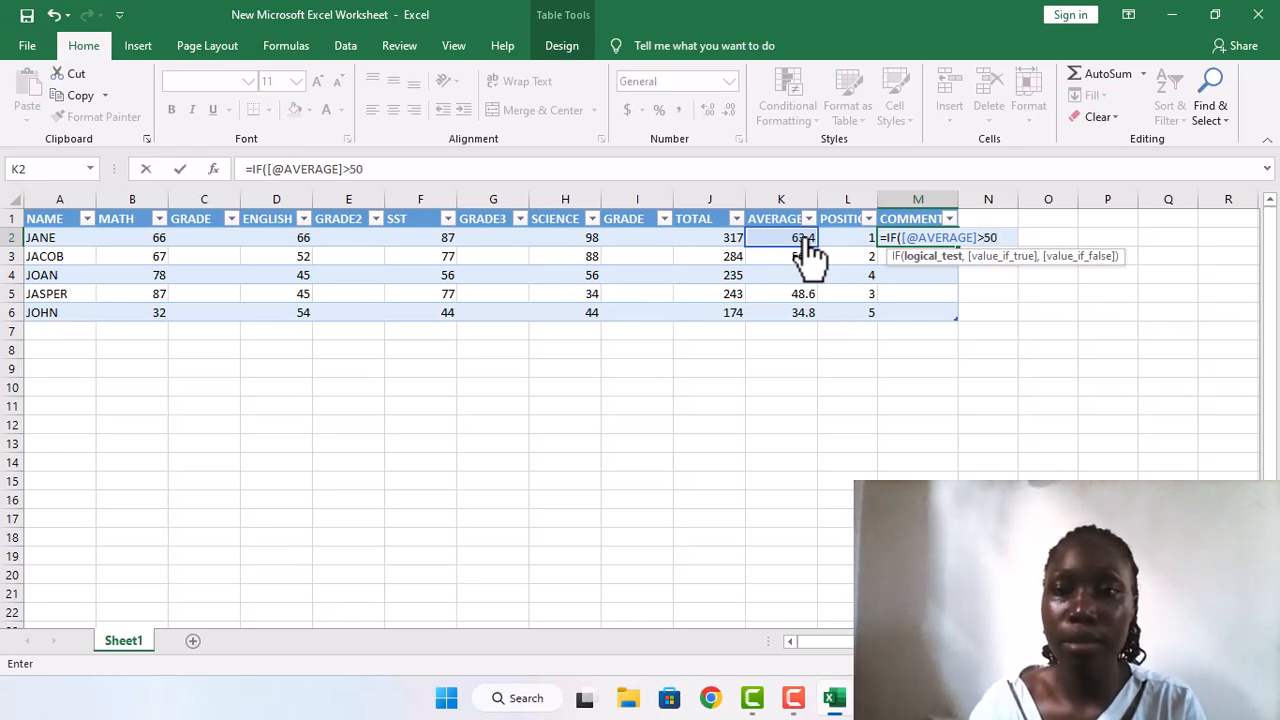
type(",")
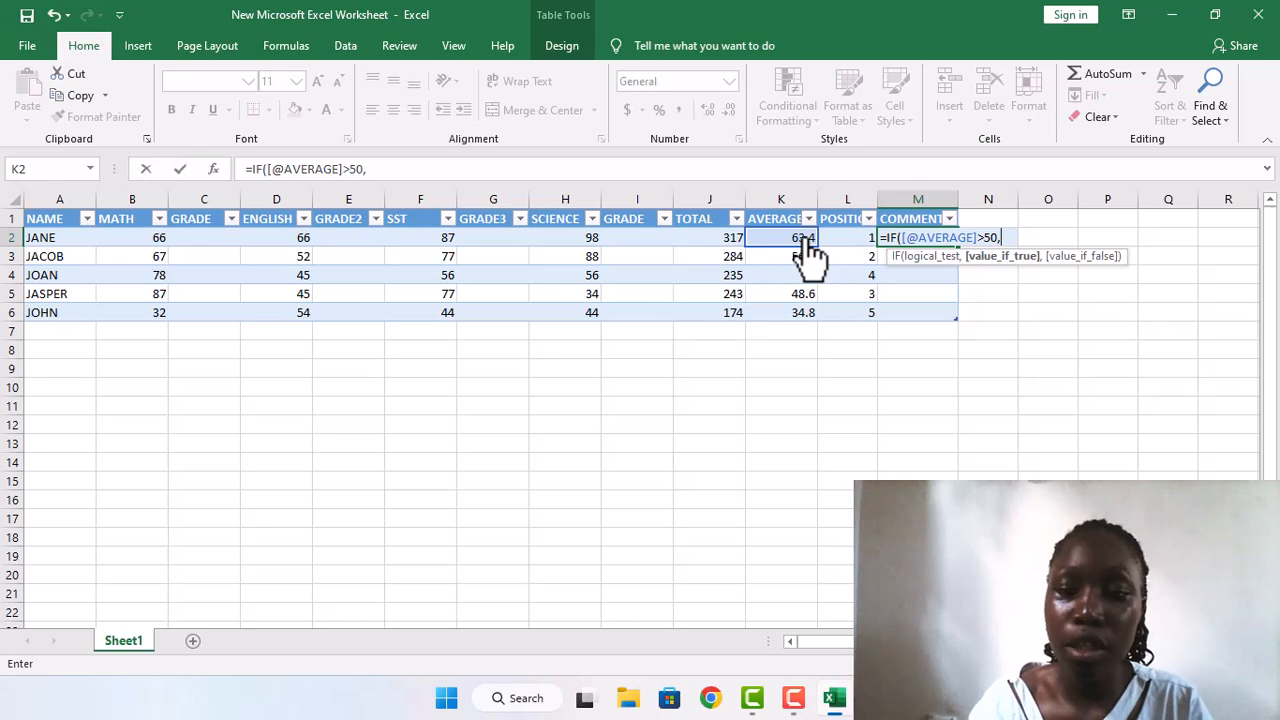
type("\"")
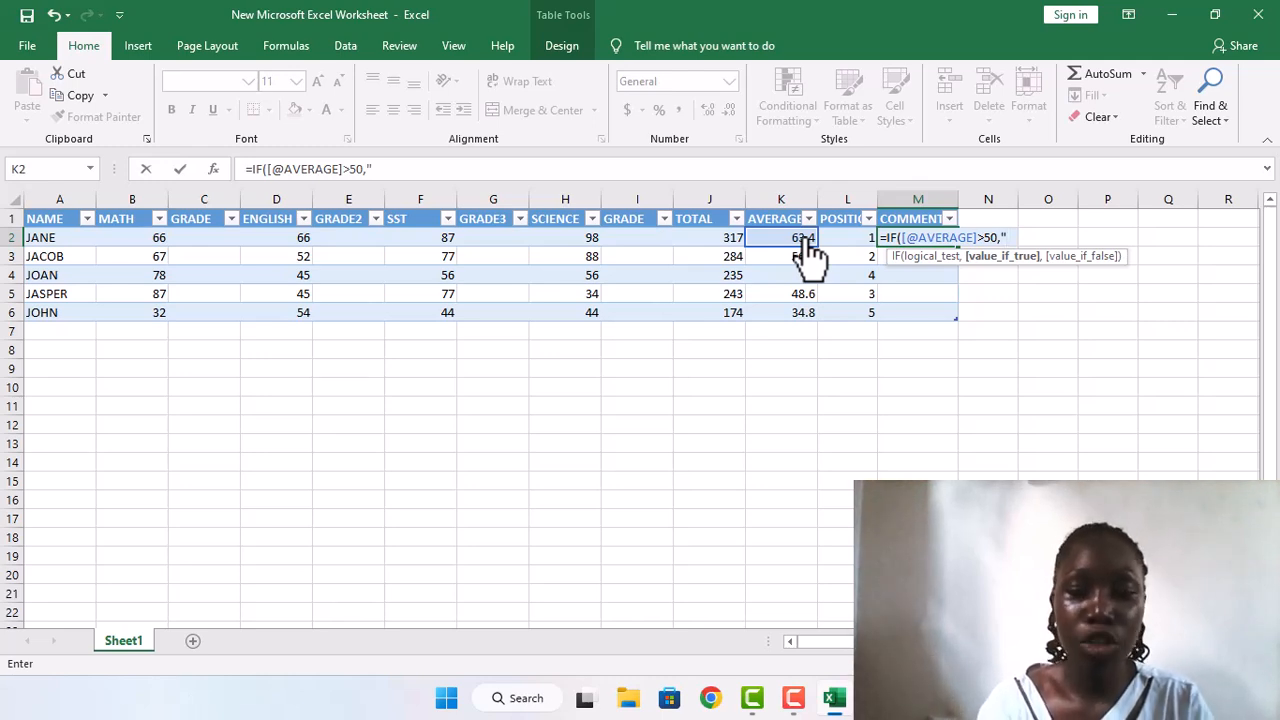
type("GO")
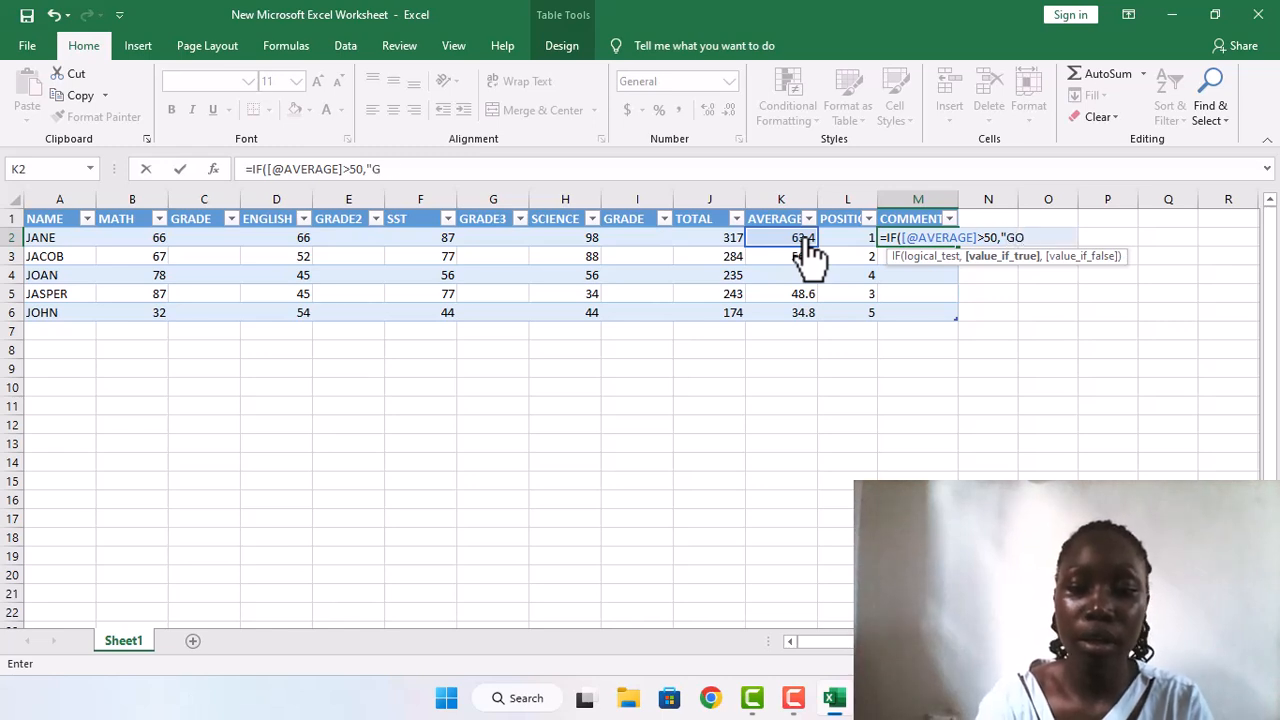
type("OD\",")
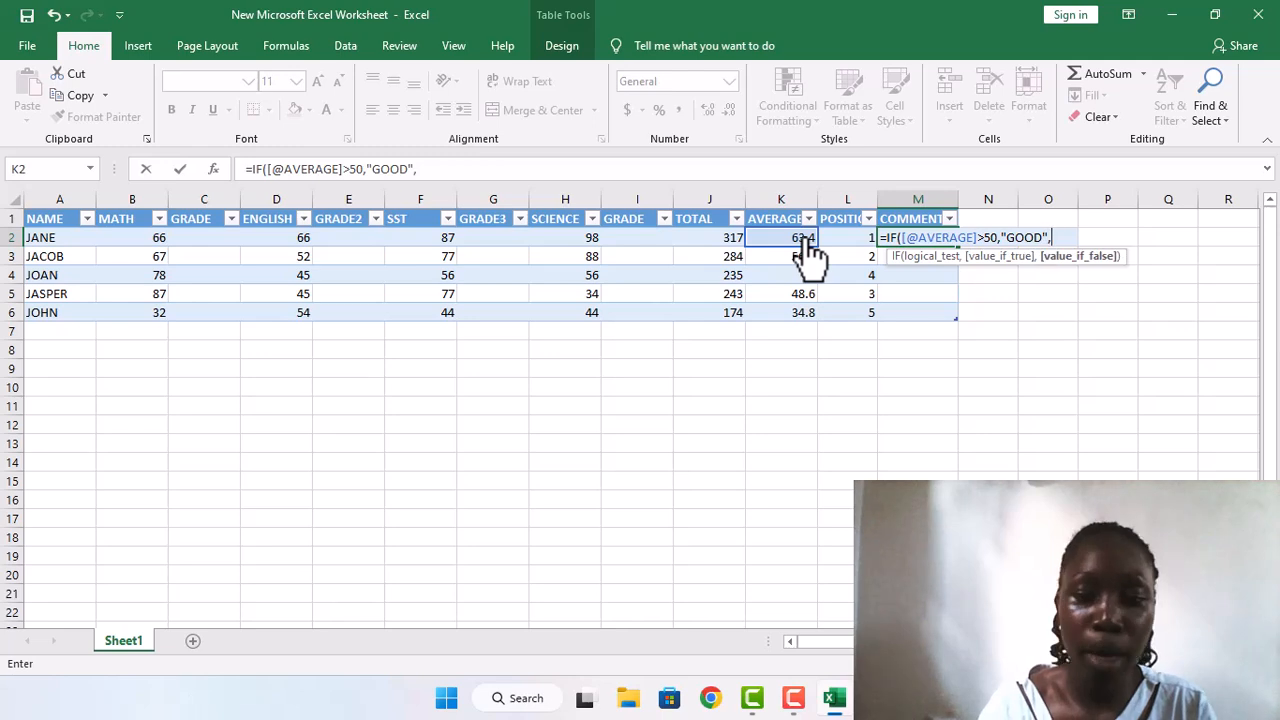
type("IF")
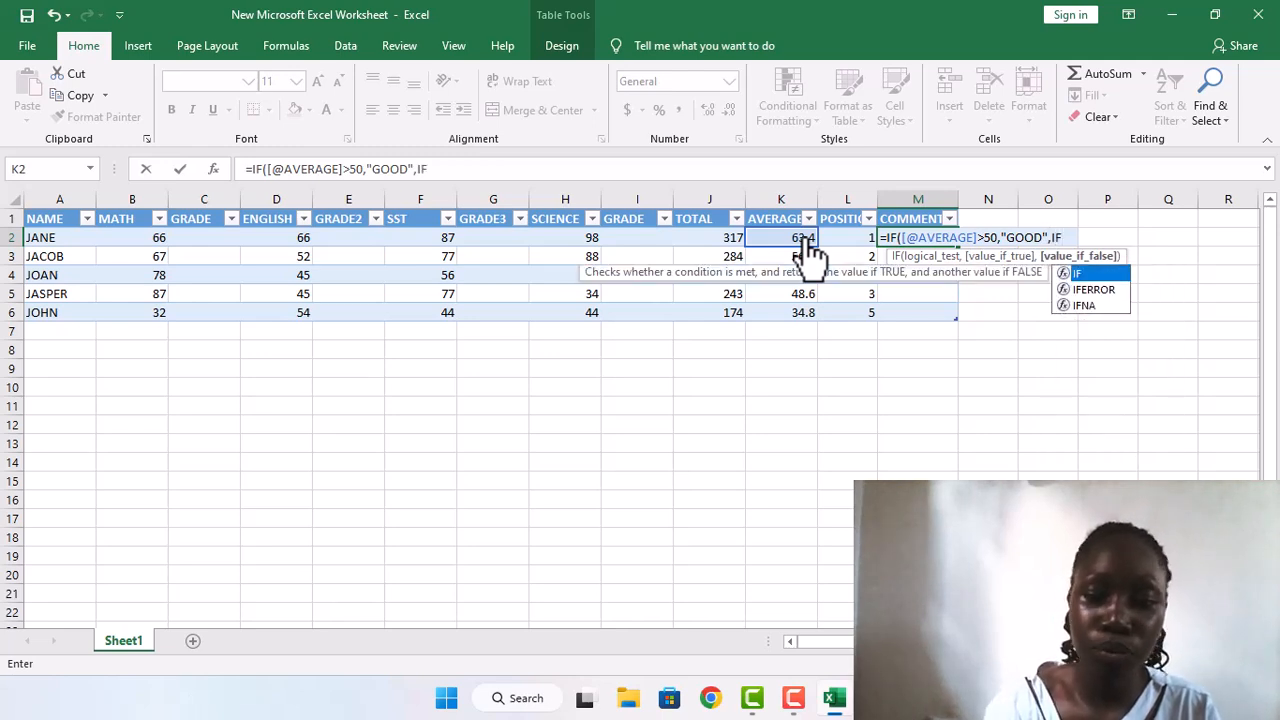
type("(")
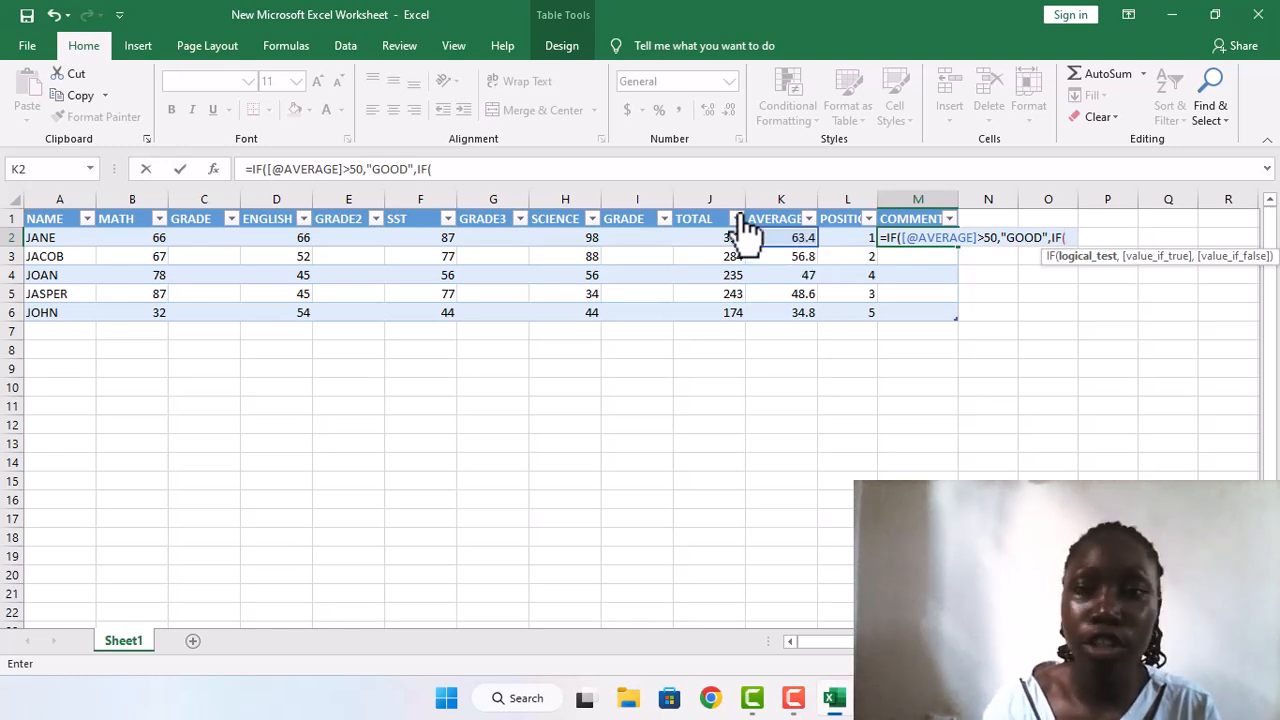
left_click(777, 244)
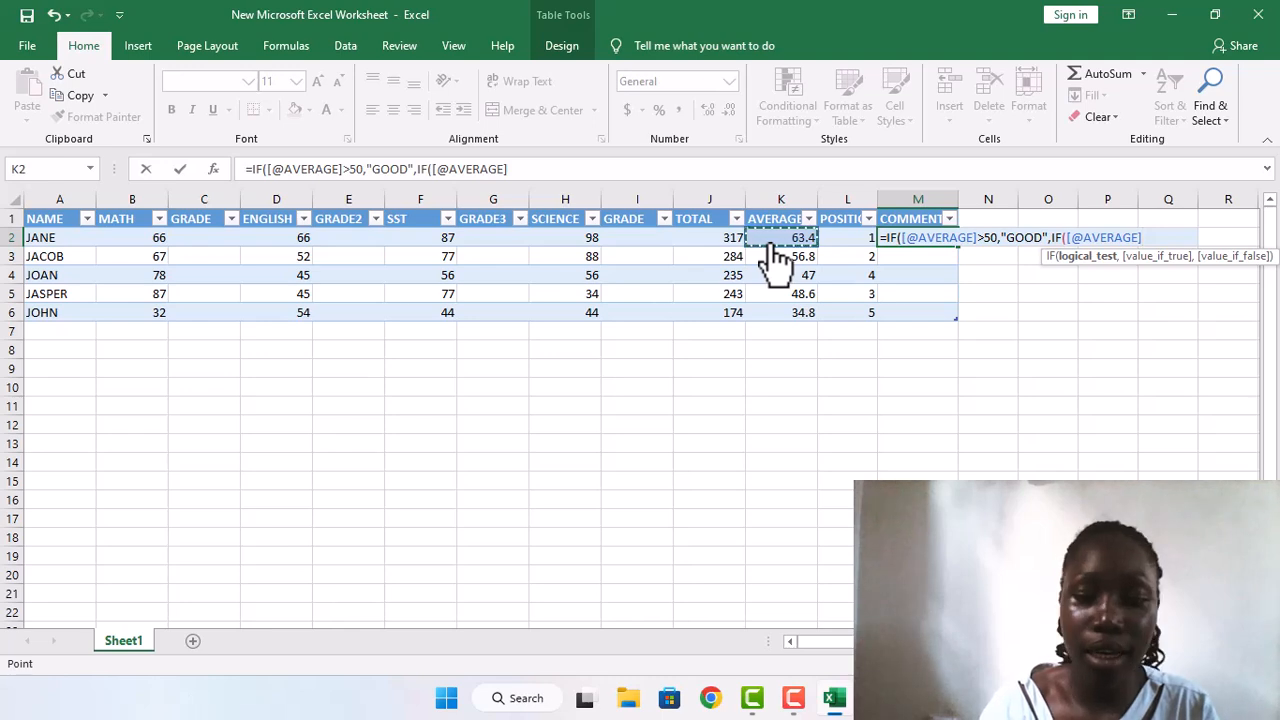
type("<")
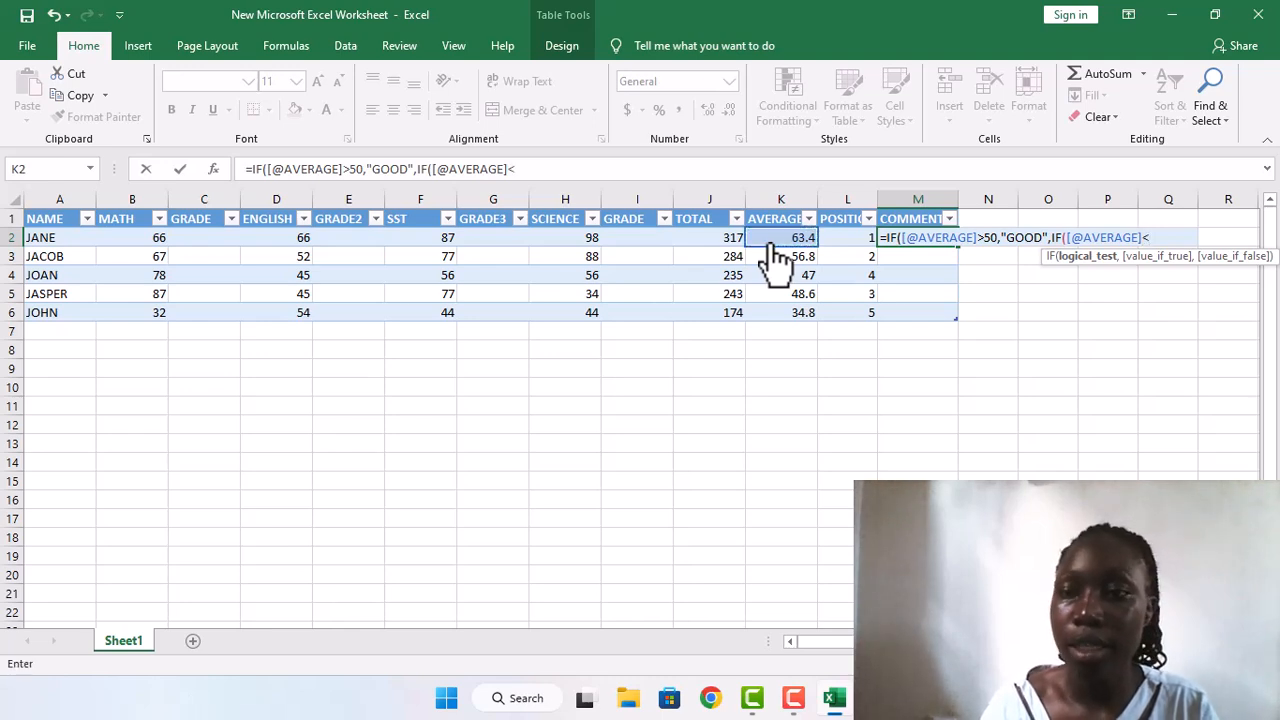
type("4")
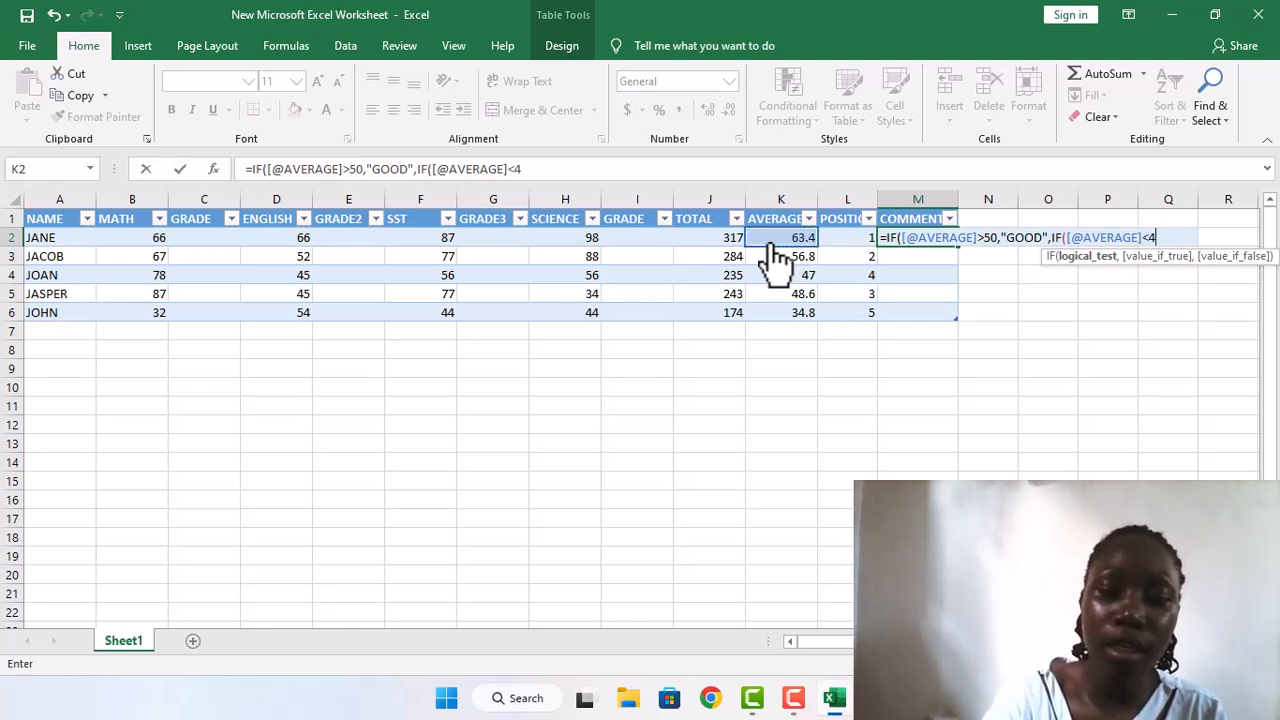
type("9,")
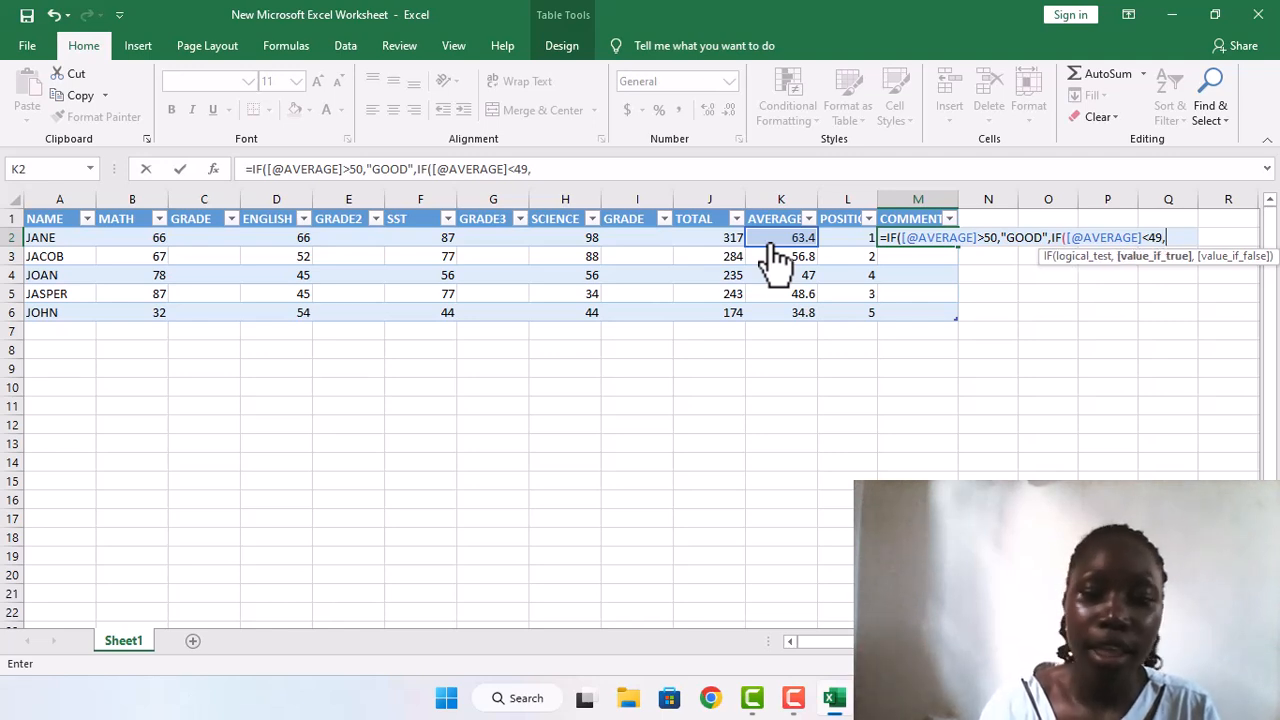
type("\"")
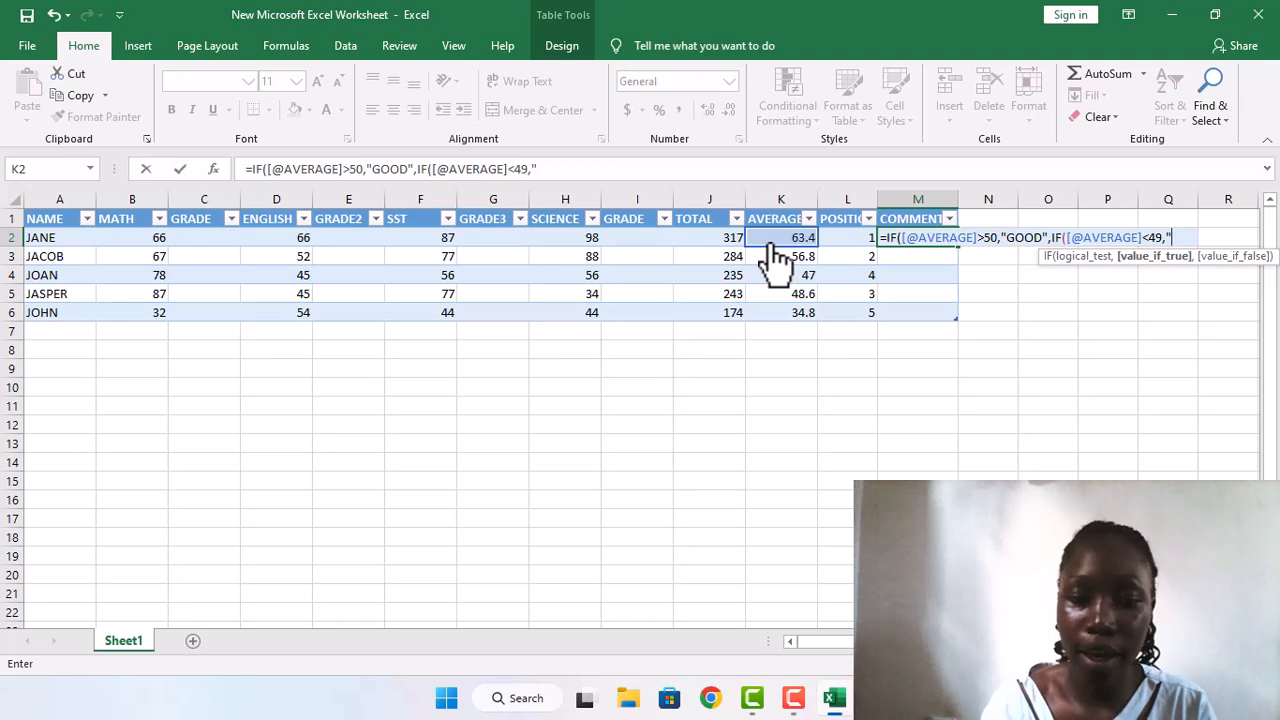
type("FAI")
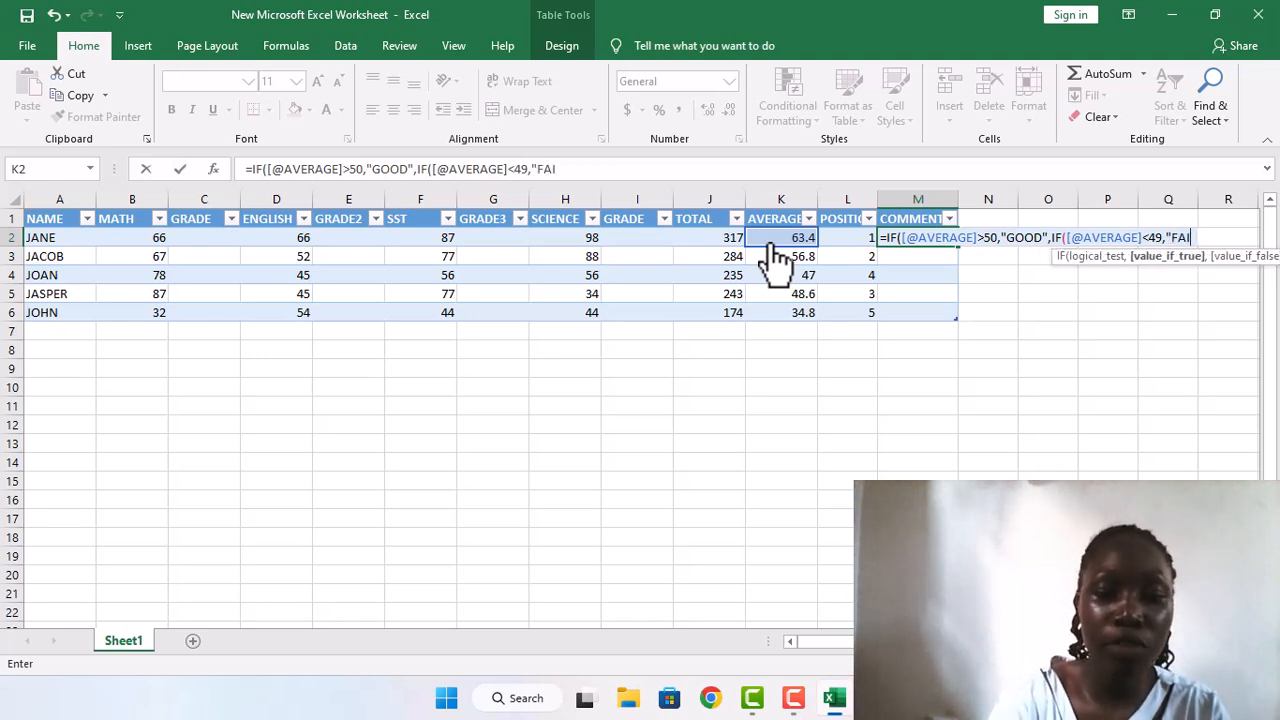
type("R\"")
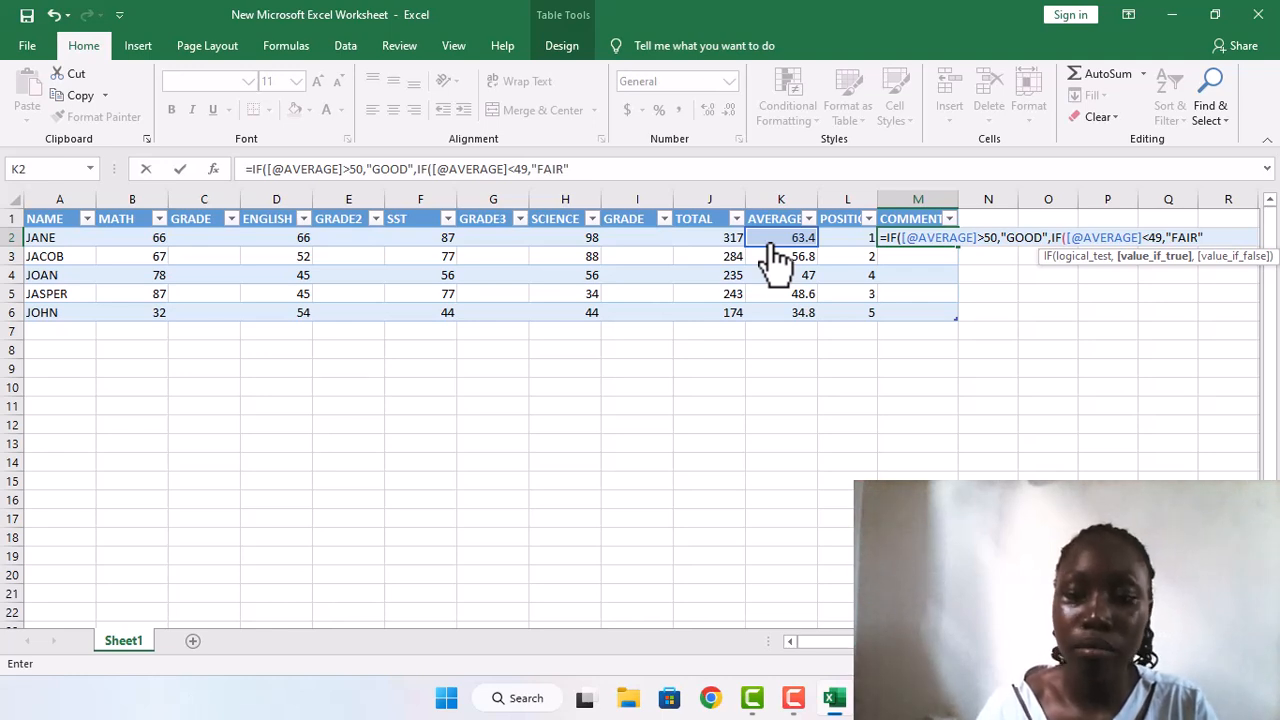
type("))")
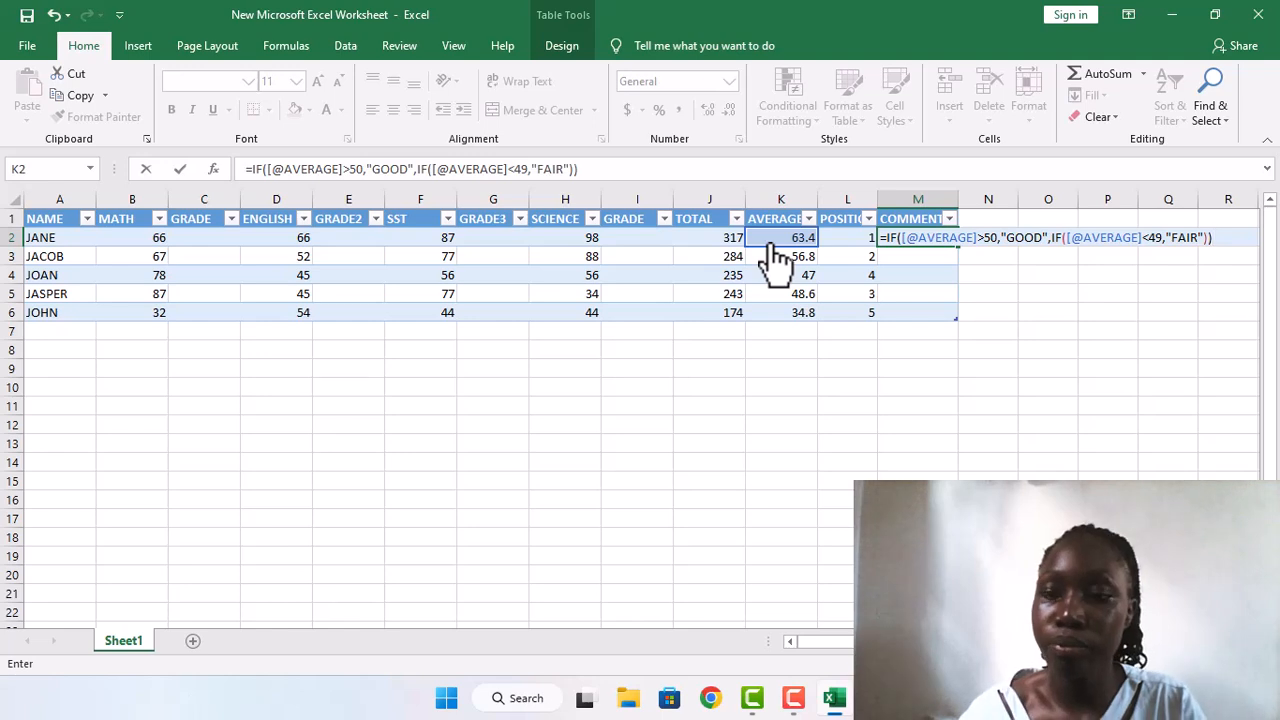
key("Return")
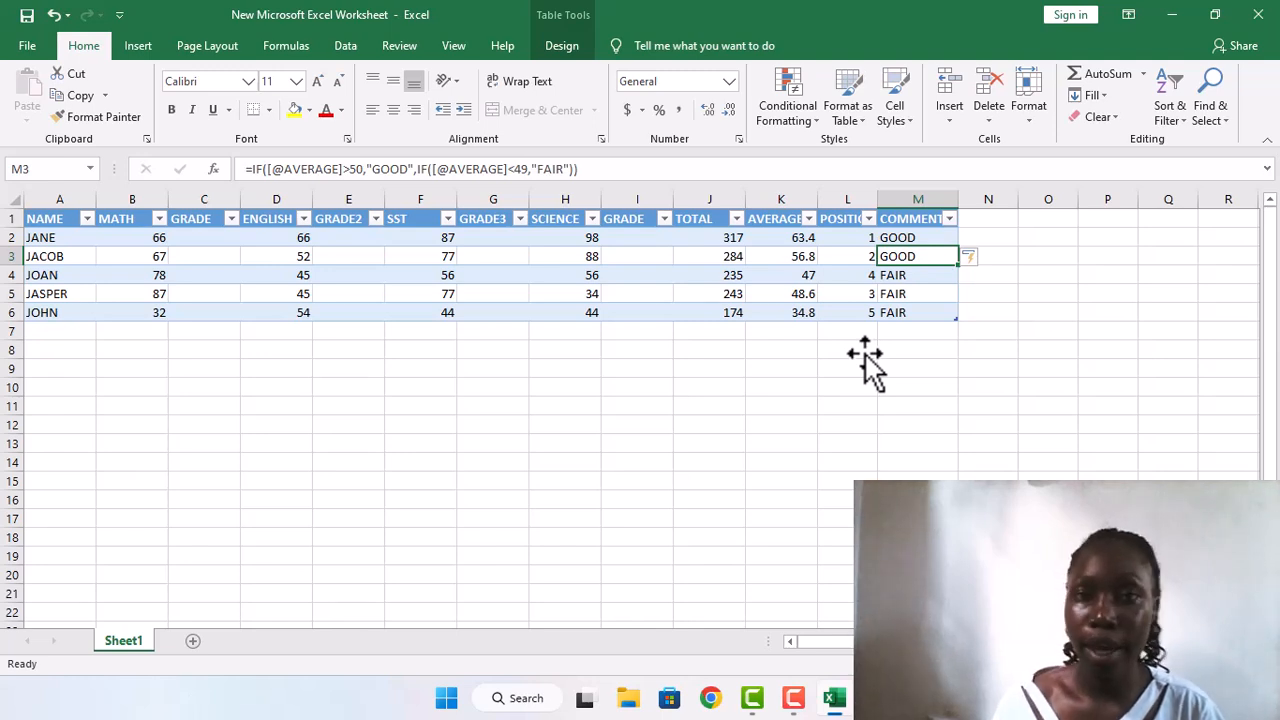
Step: Start an IF formula in the first student's MATH GRADE cell, C2, that returns "D1" when that row's MATH mark is greater than 70
left_click(196, 240)
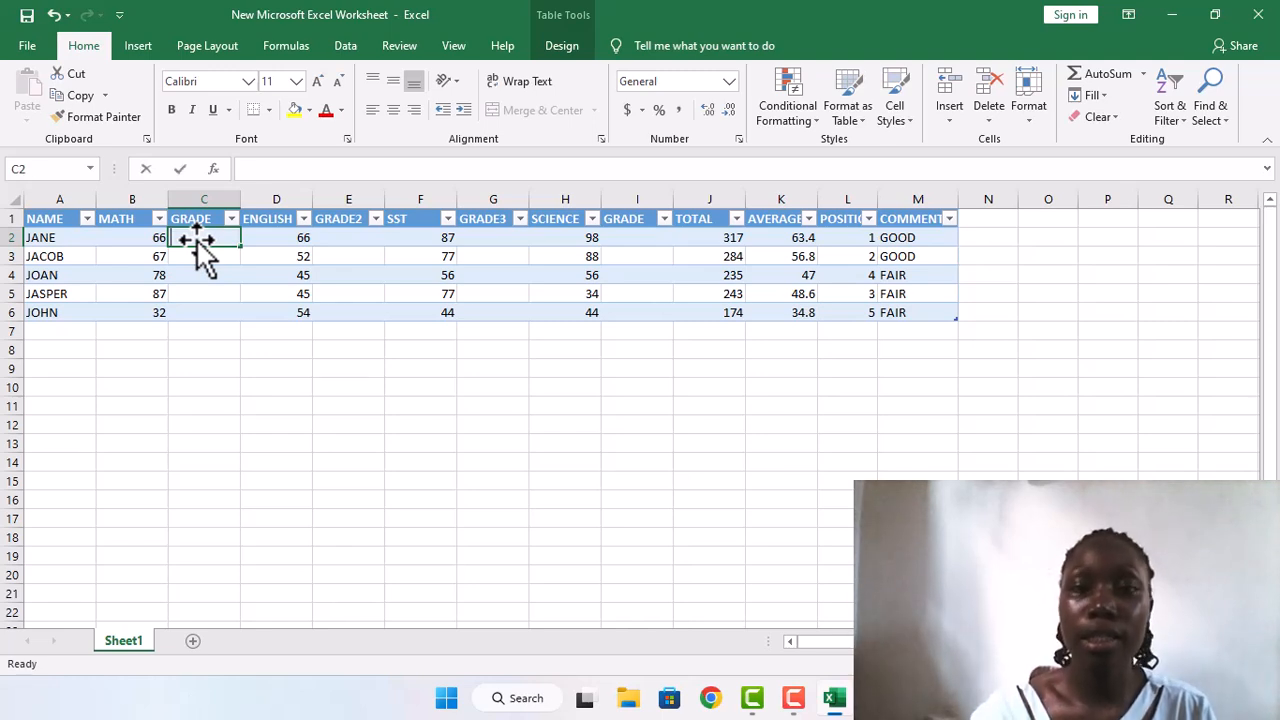
type("=")
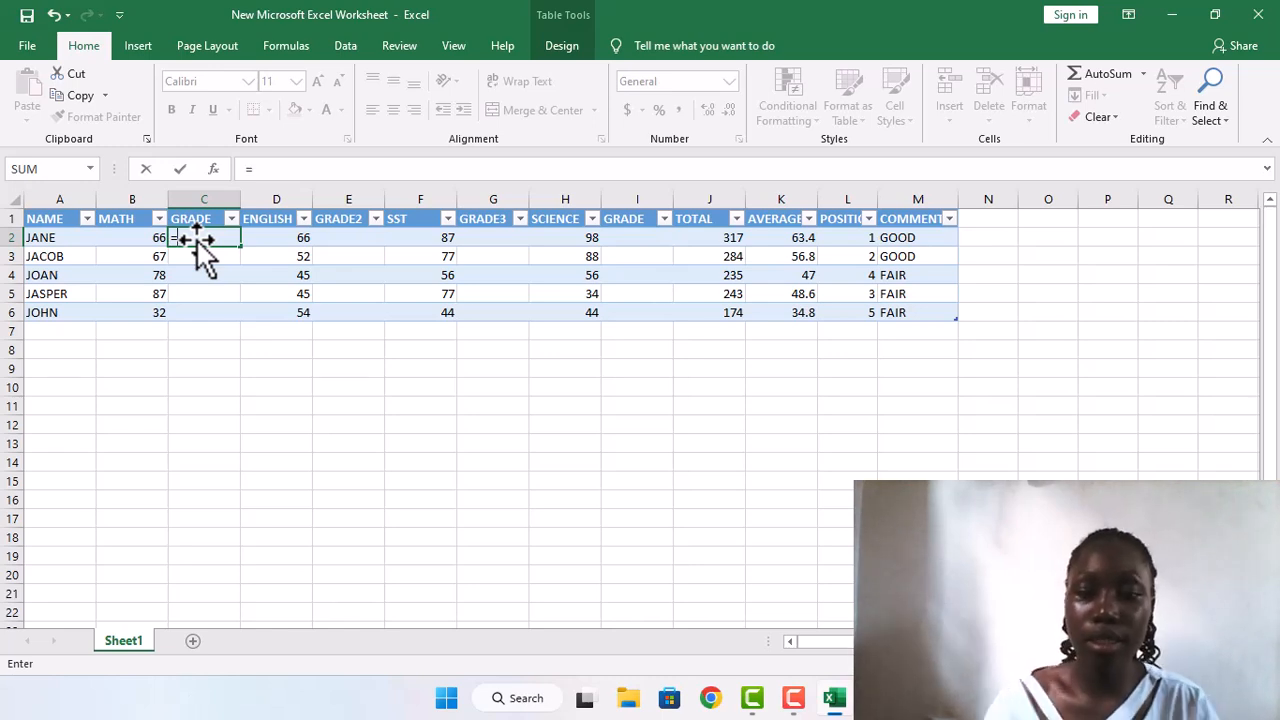
type("IF")
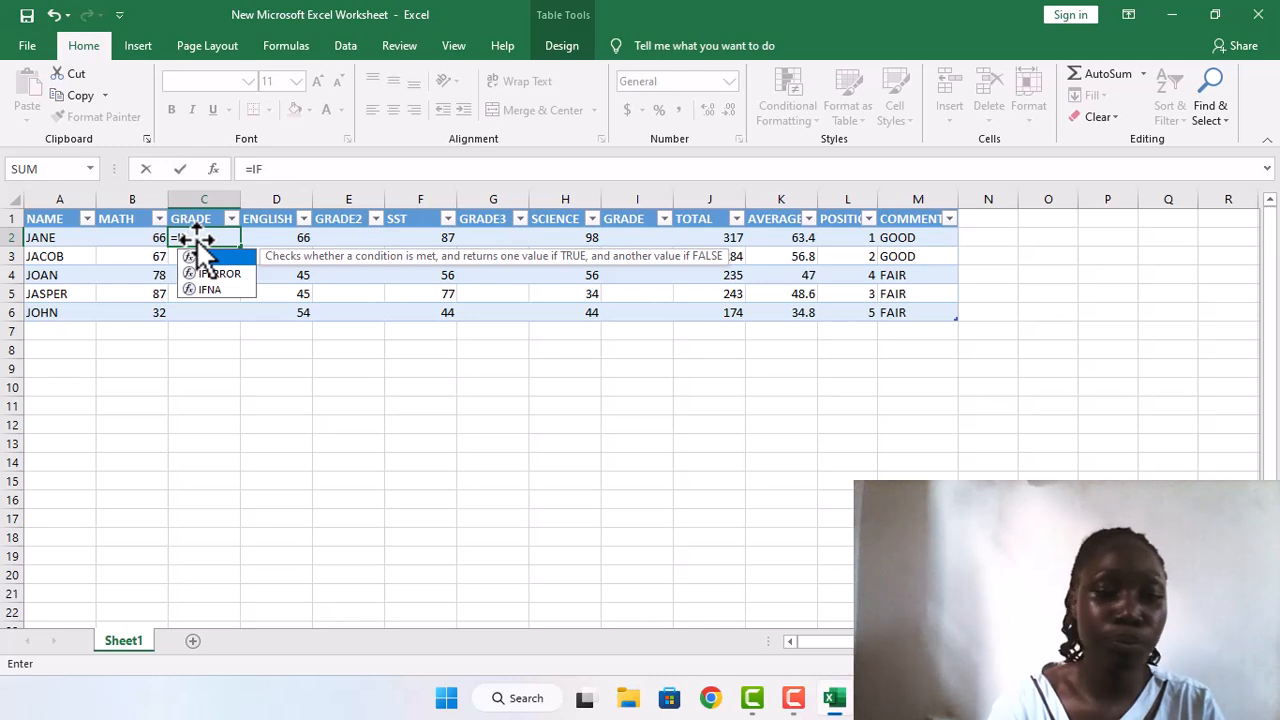
type("(")
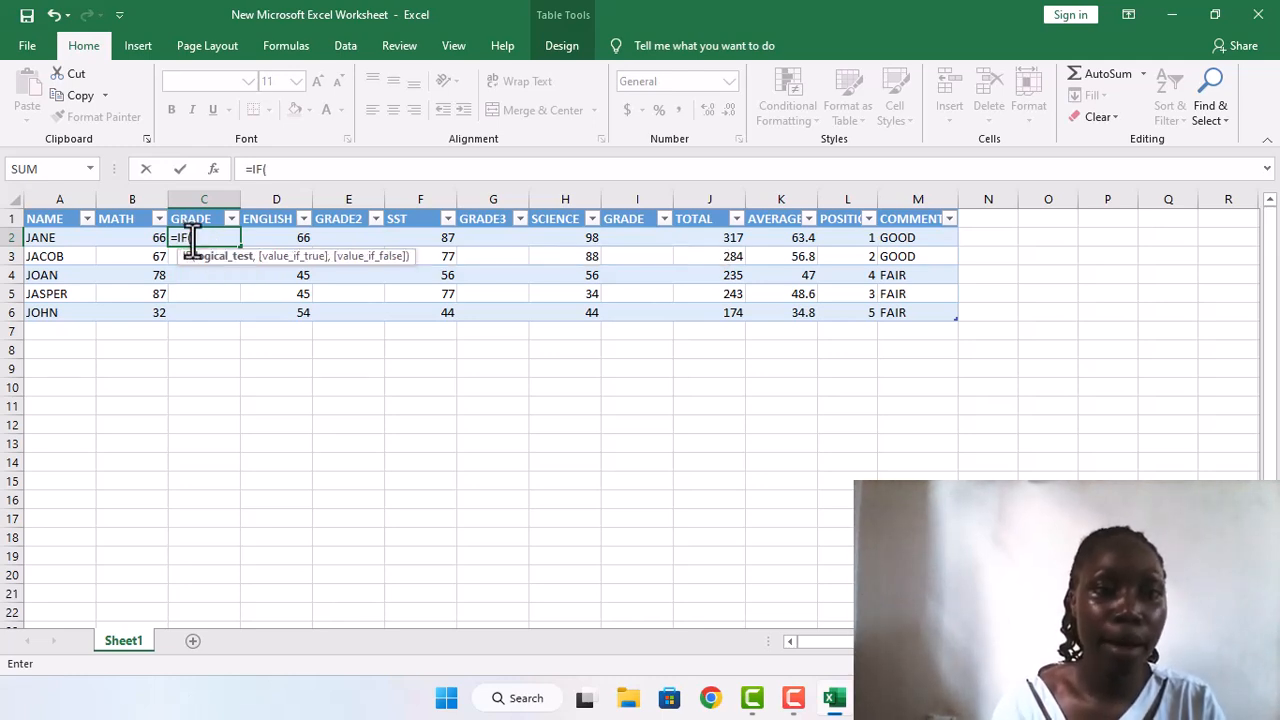
left_click(148, 237)
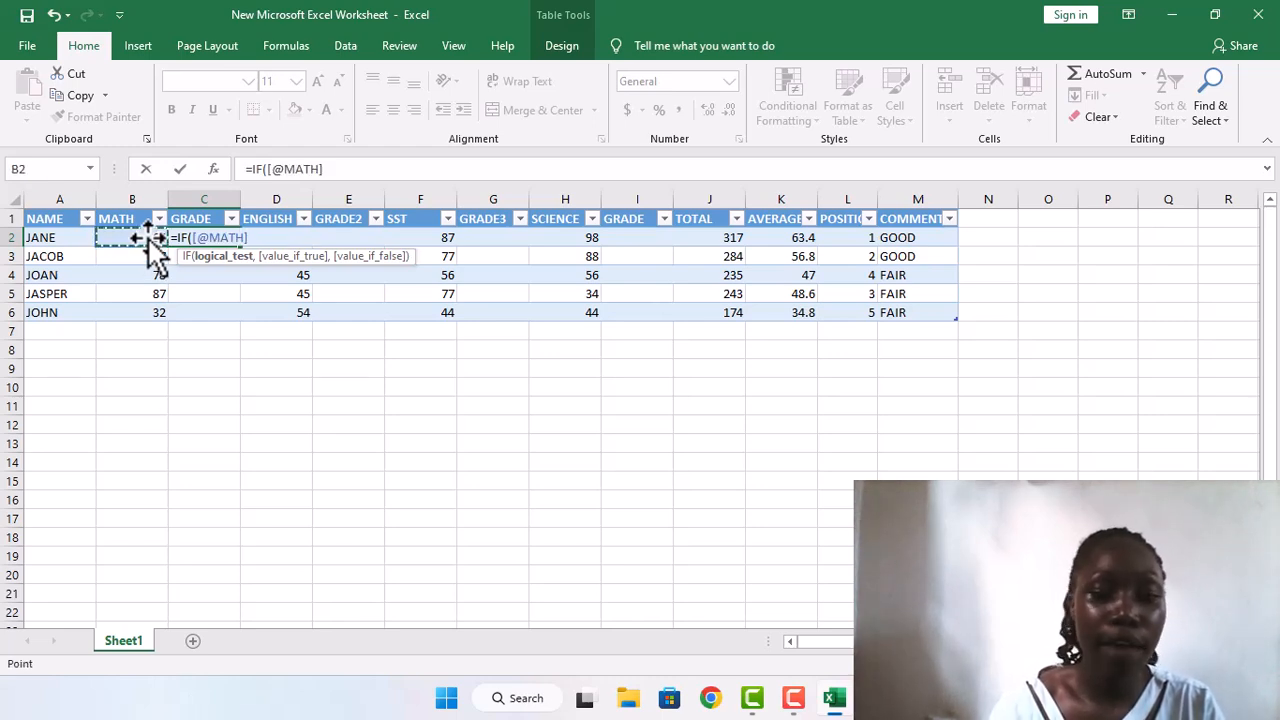
type(".")
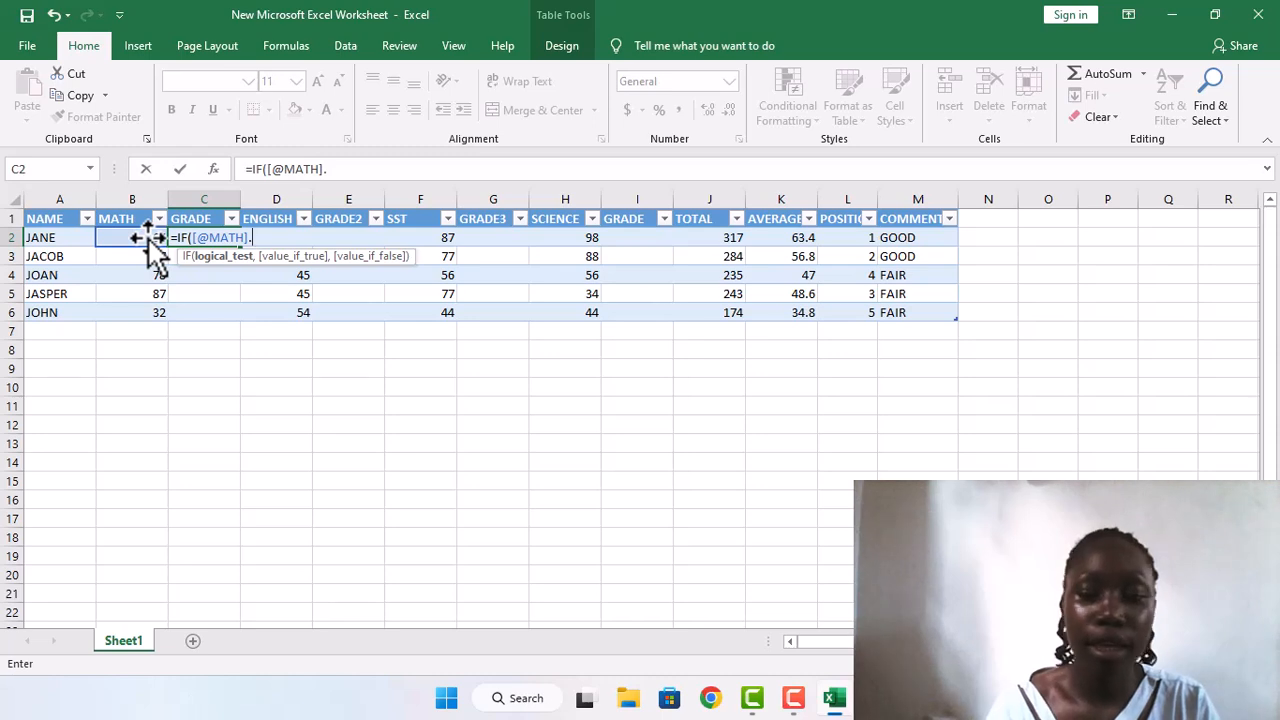
key("BackSpace")
type(">")
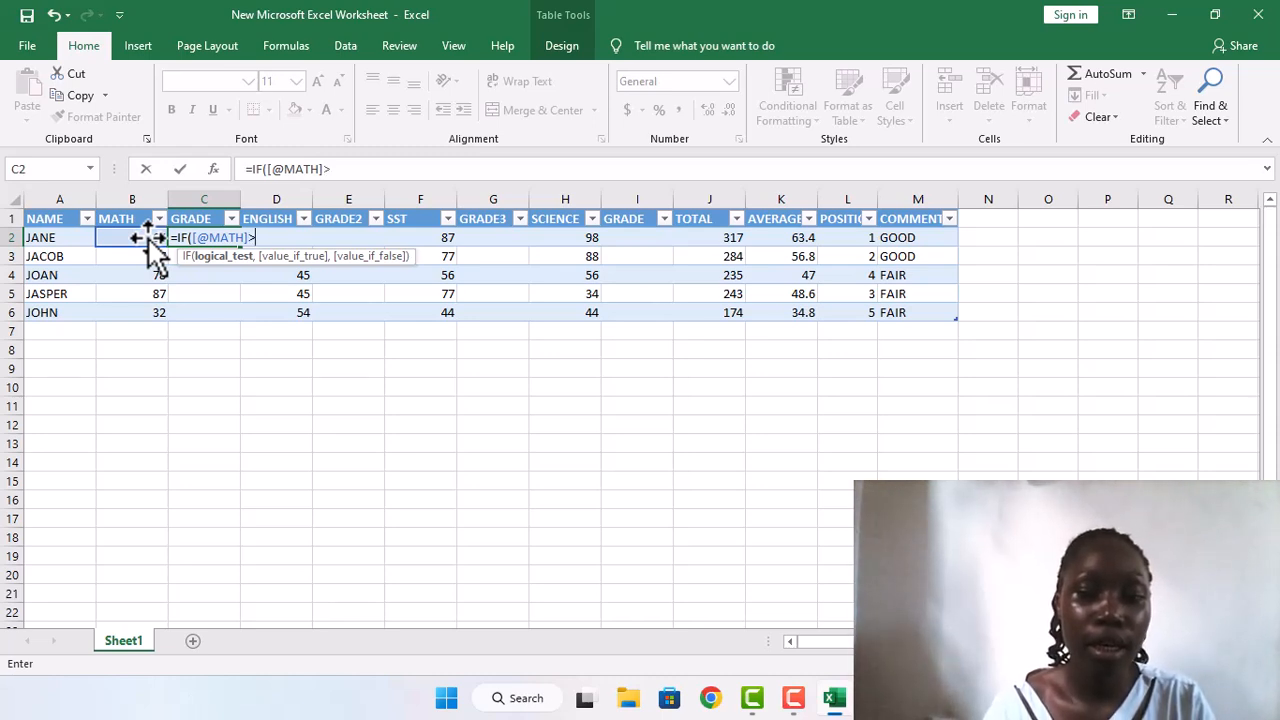
type("70")
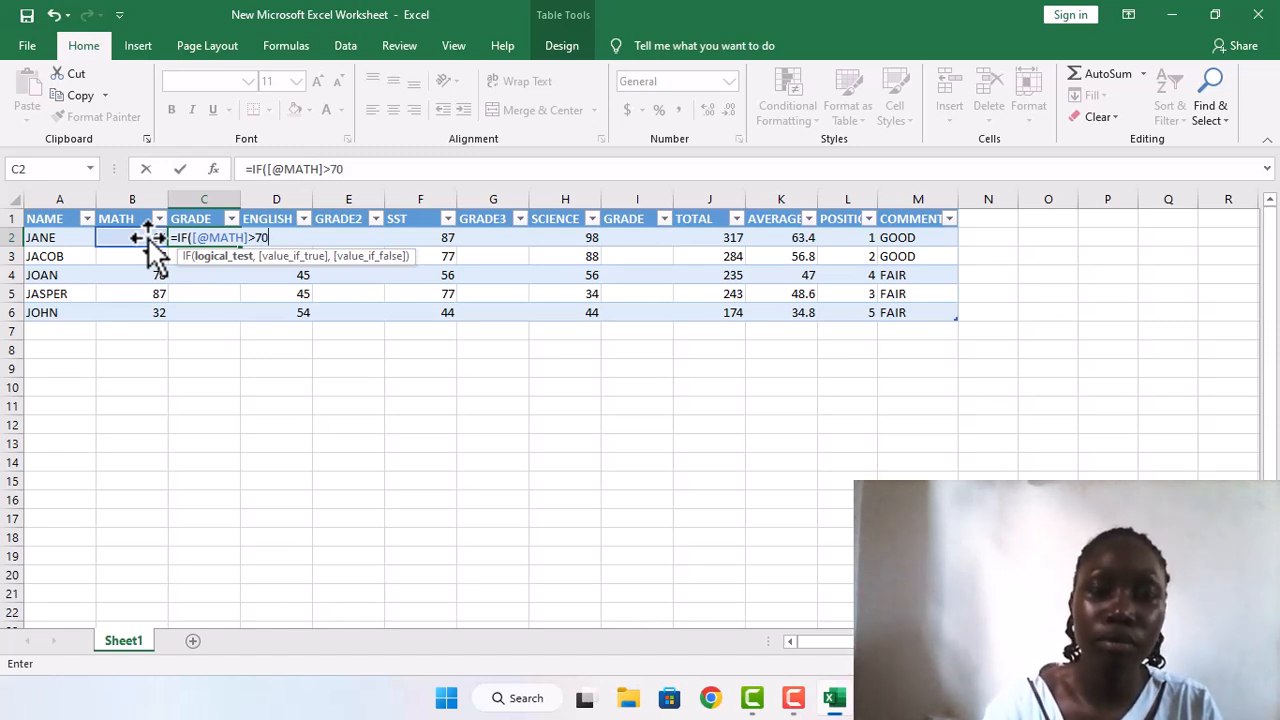
type(",")
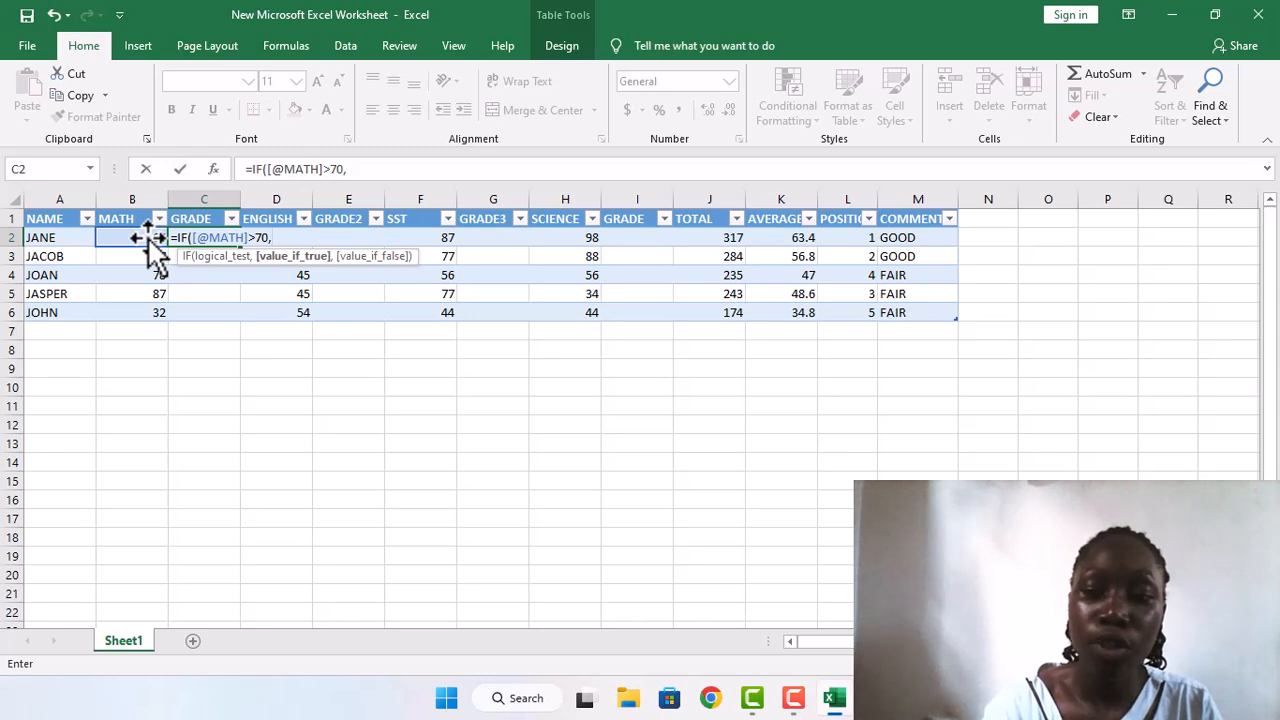
type("\"D1")
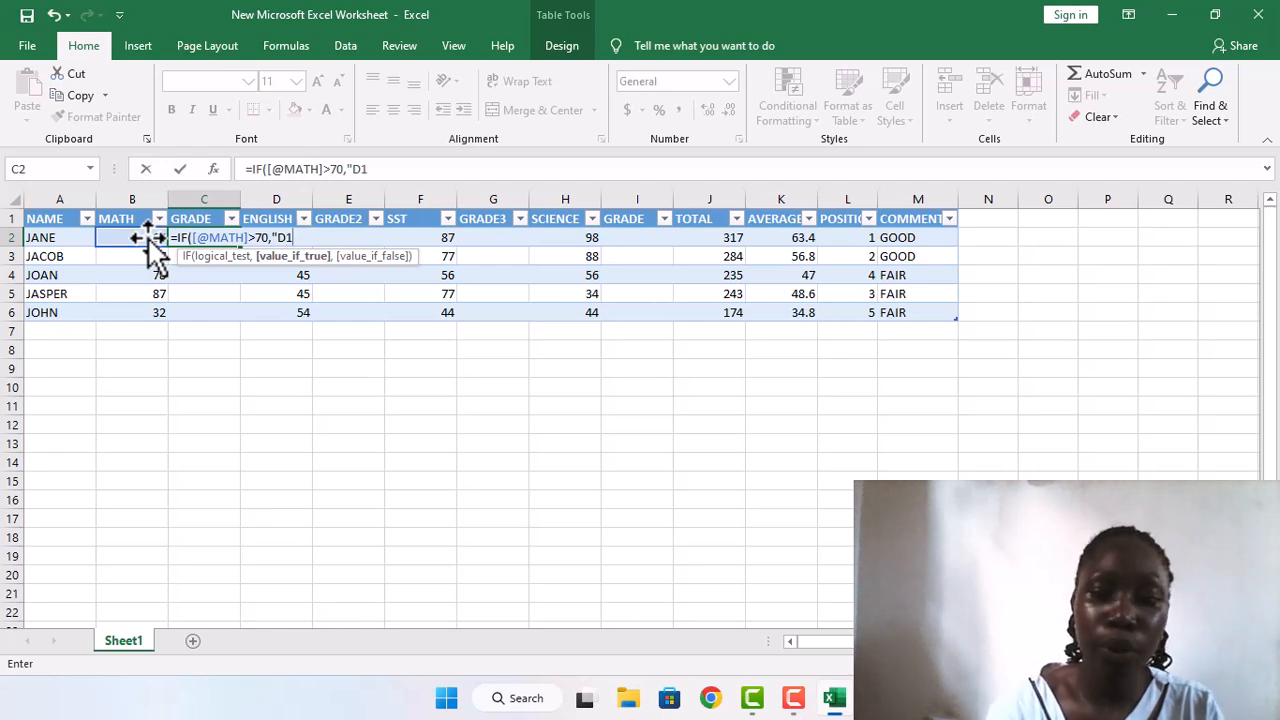
type("\",")
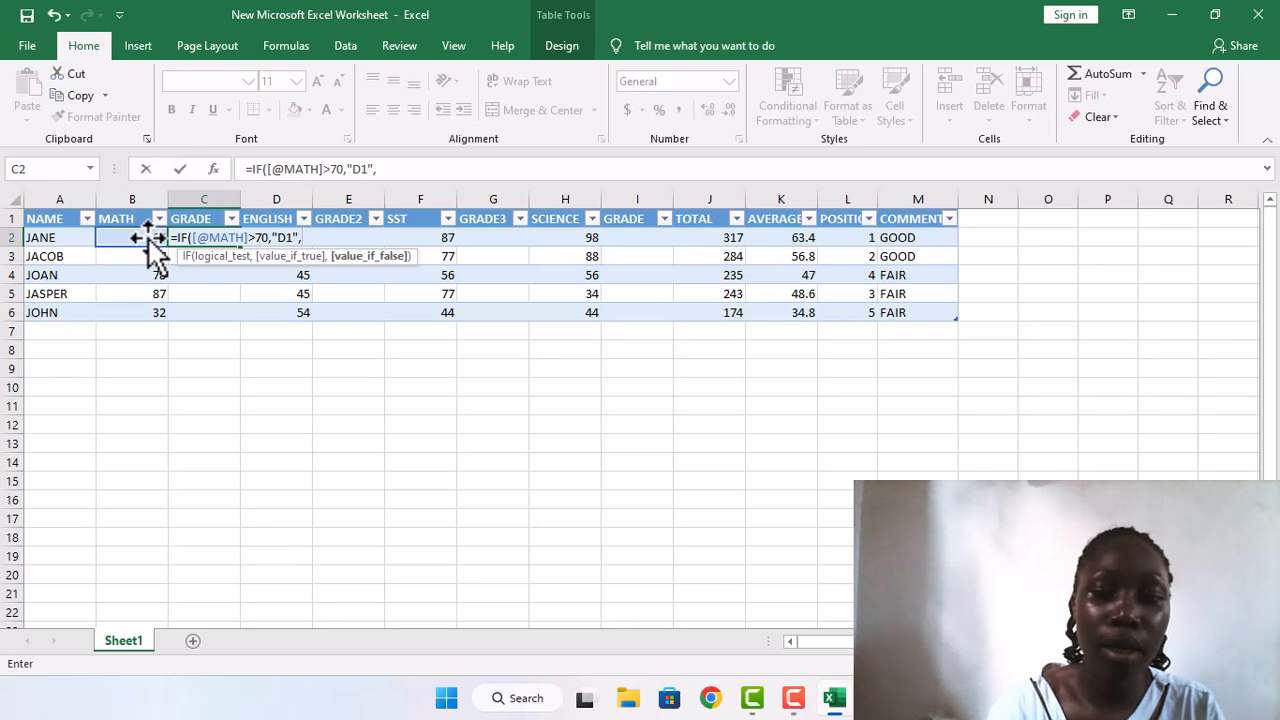
type("IF")
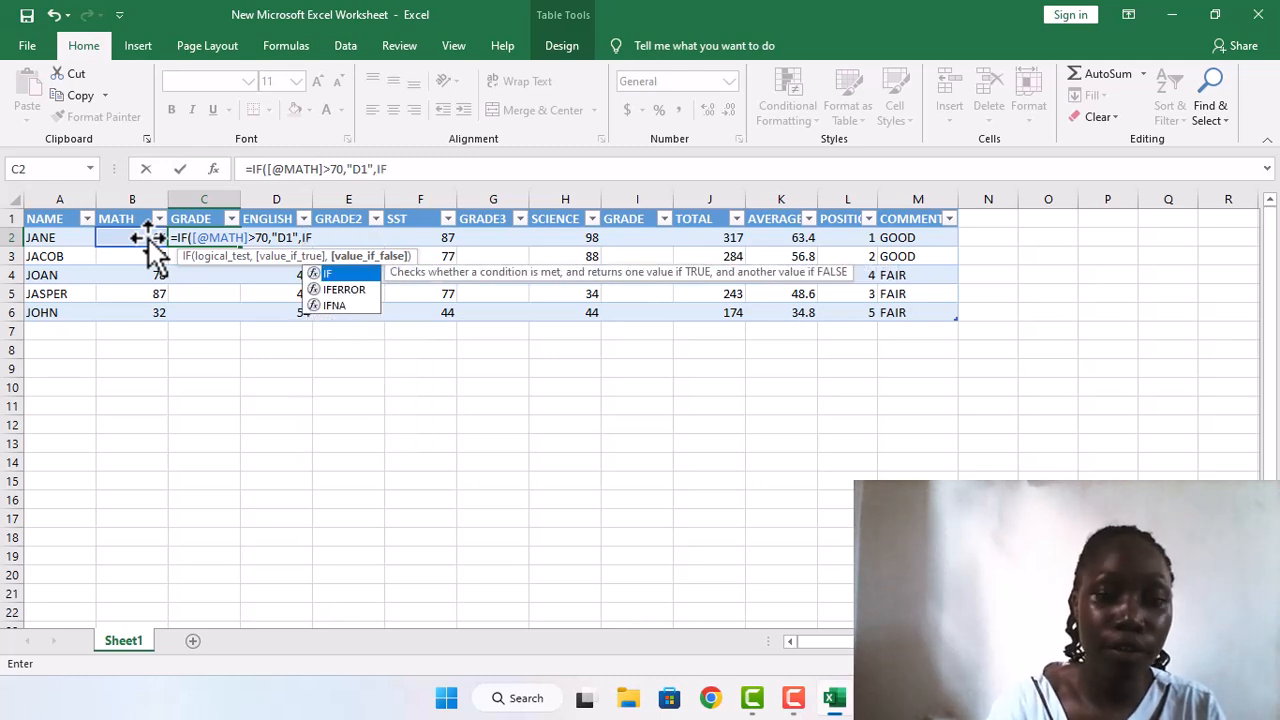
type("(")
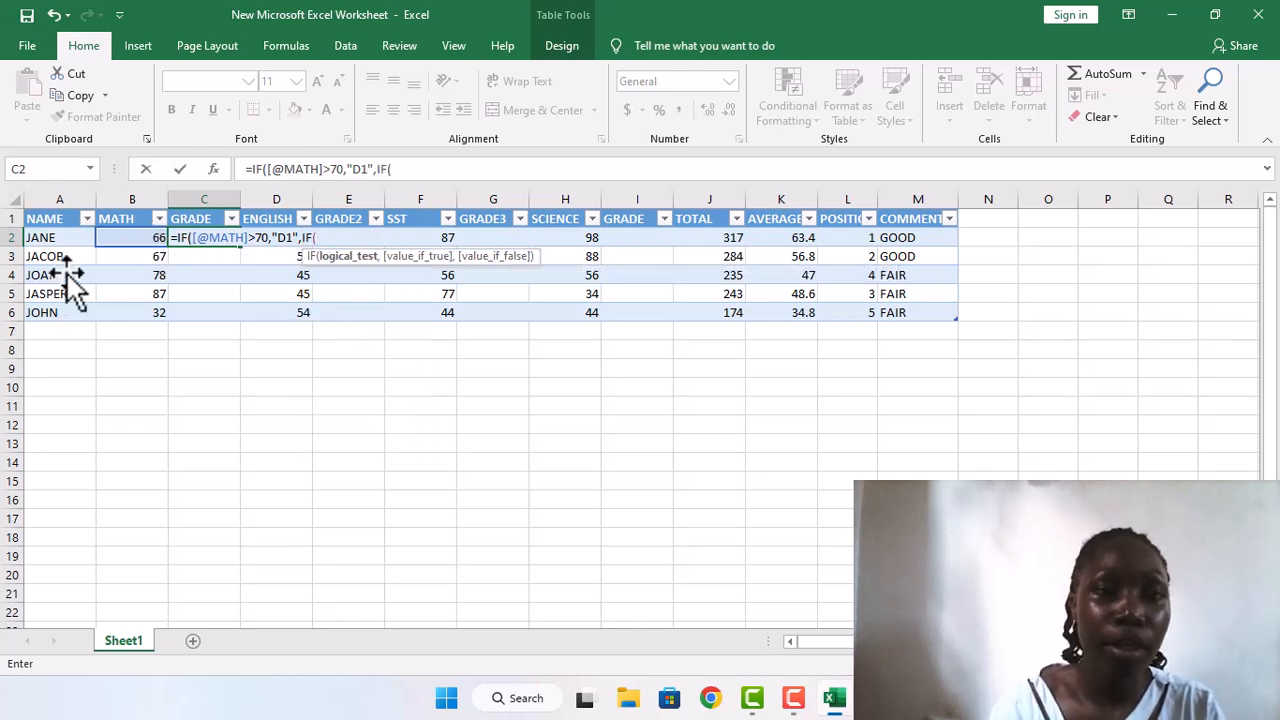
Step: Nest a second IF in the C2 grade formula that returns "D2" when the MATH mark is greater than 50
left_click(150, 246)
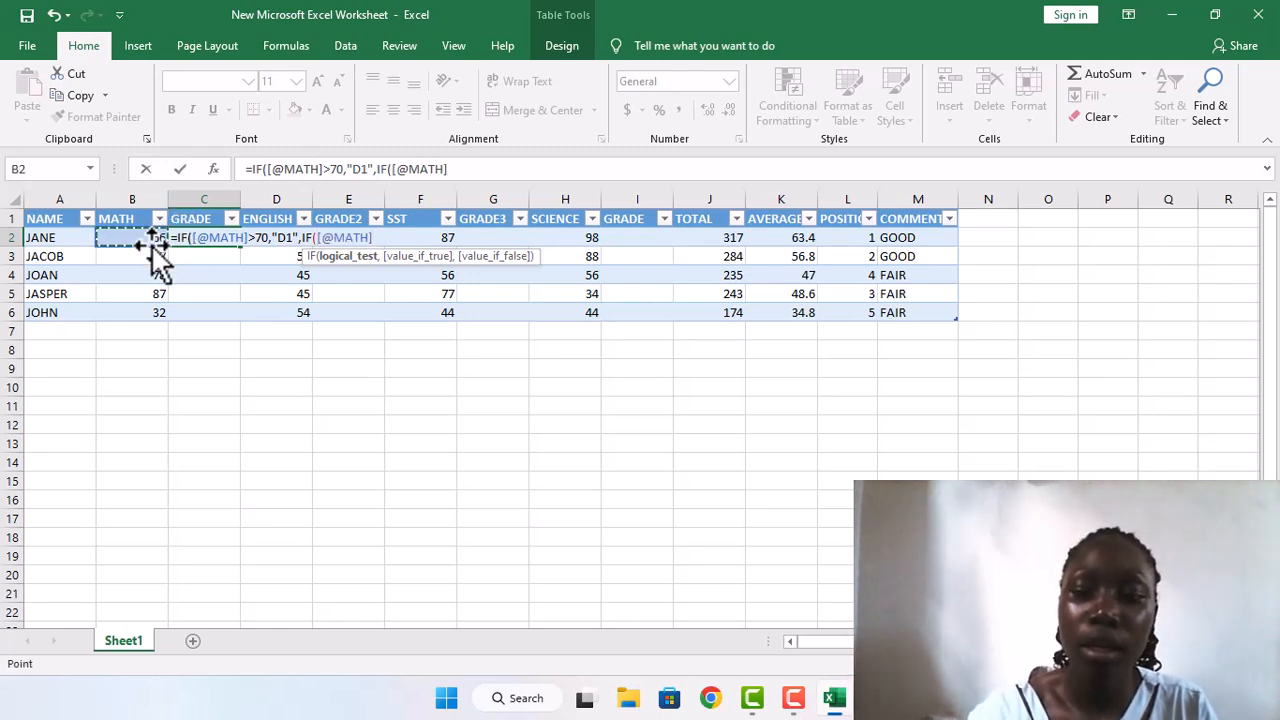
type(">")
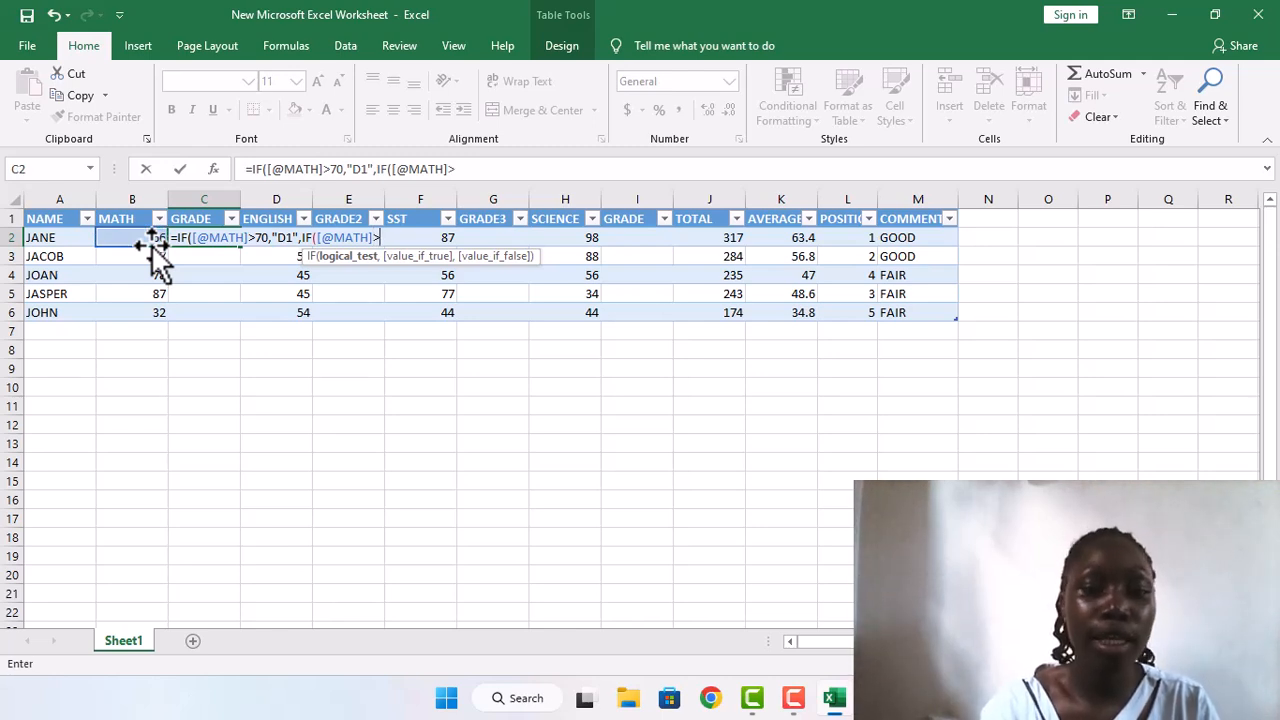
type("50")
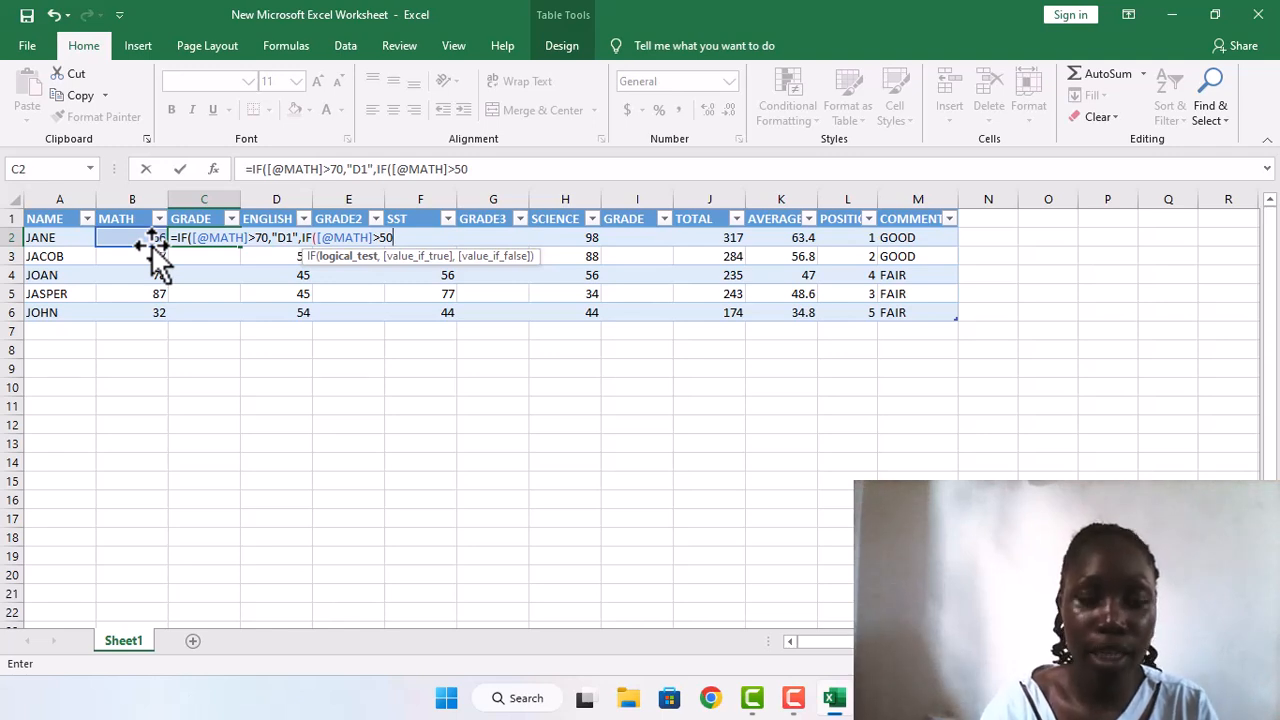
type(",")
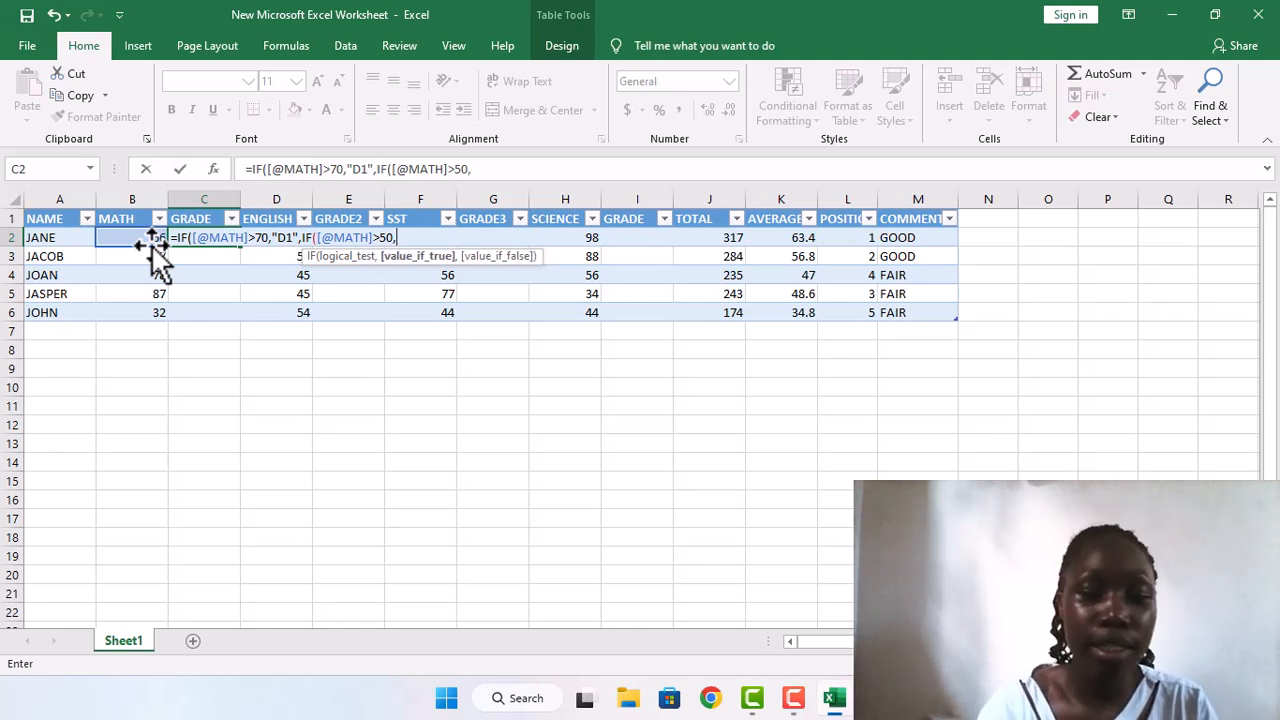
type("\"D2")
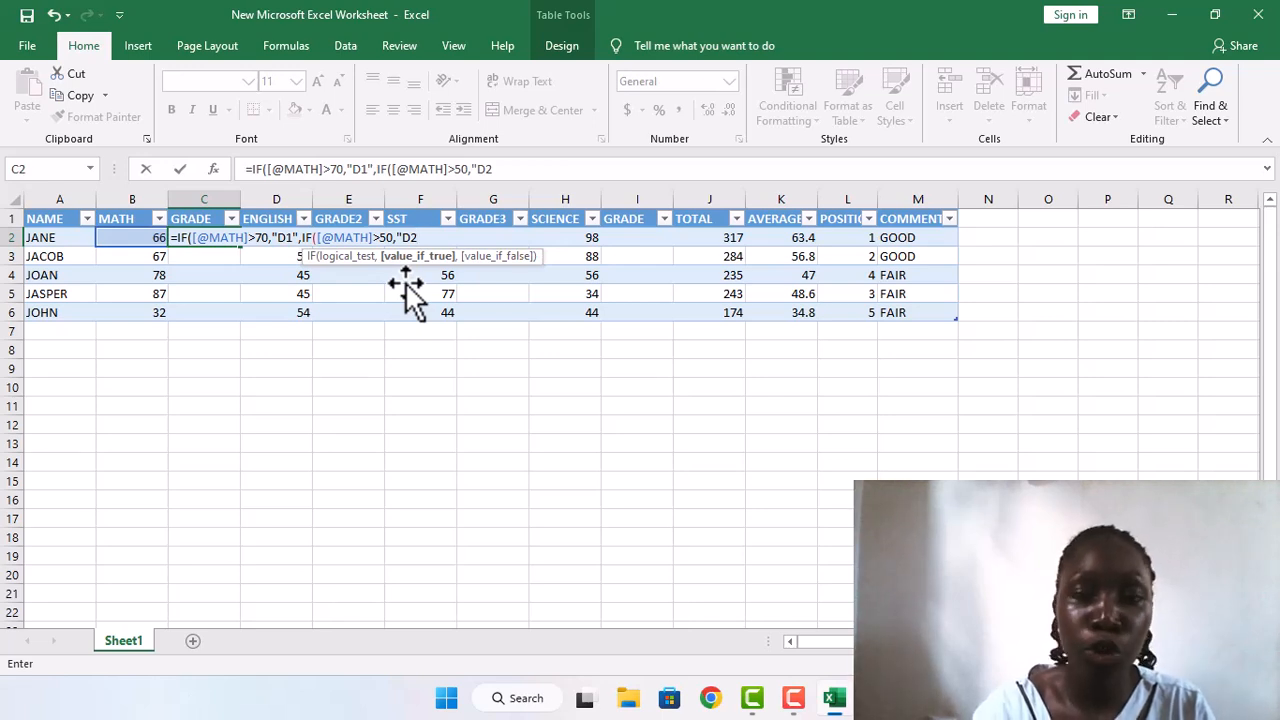
type("\"")
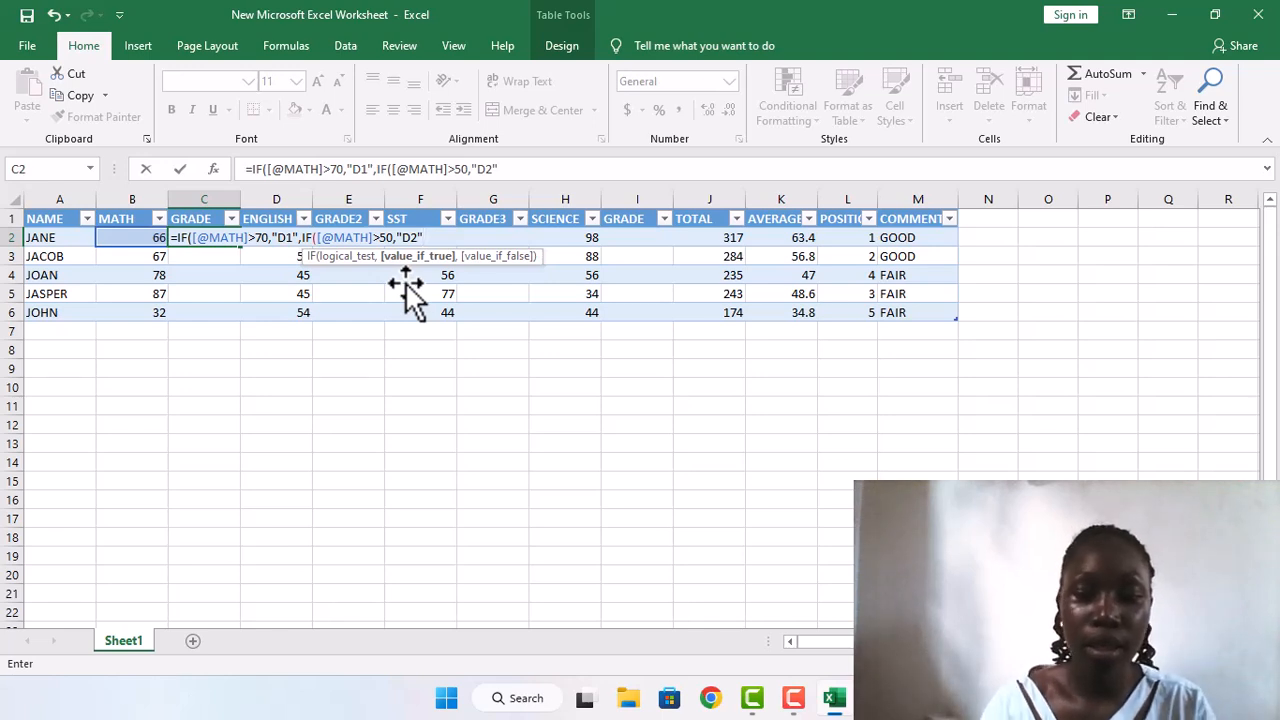
Step: Open a third nested IF in the C2 grade formula and reference the same row's MATH mark as its test value
type(",IF")
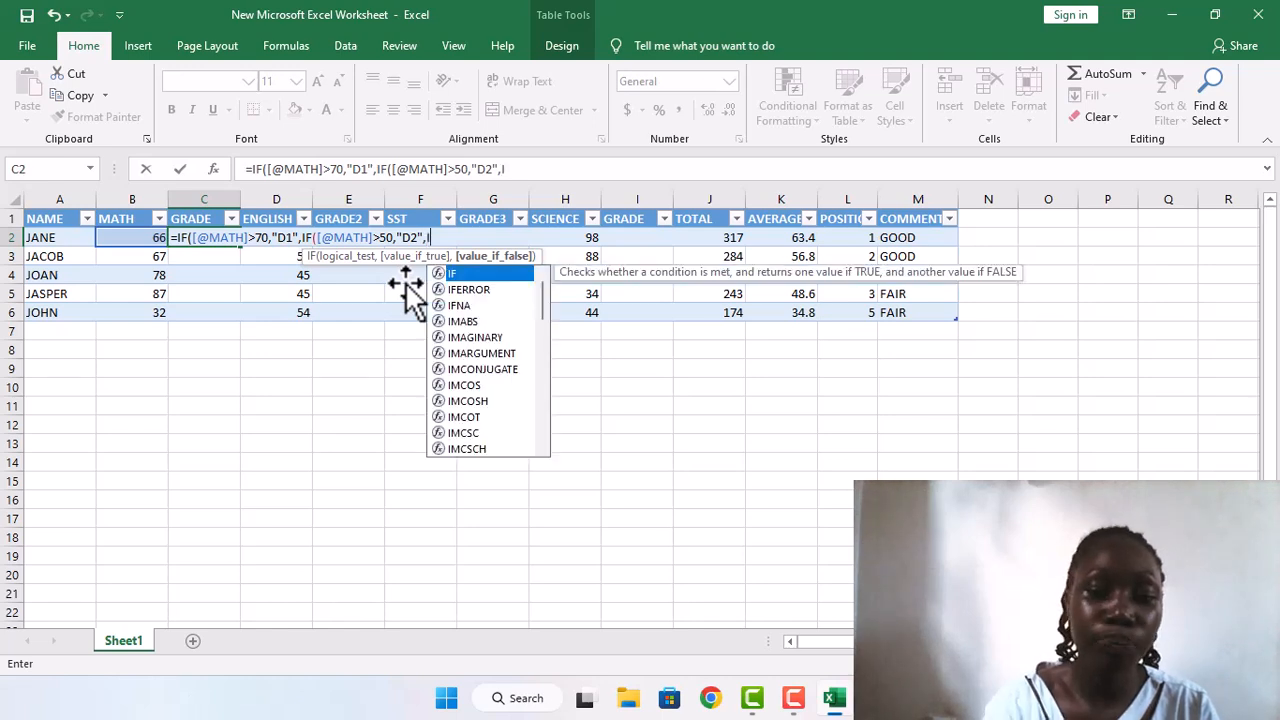
type("(")
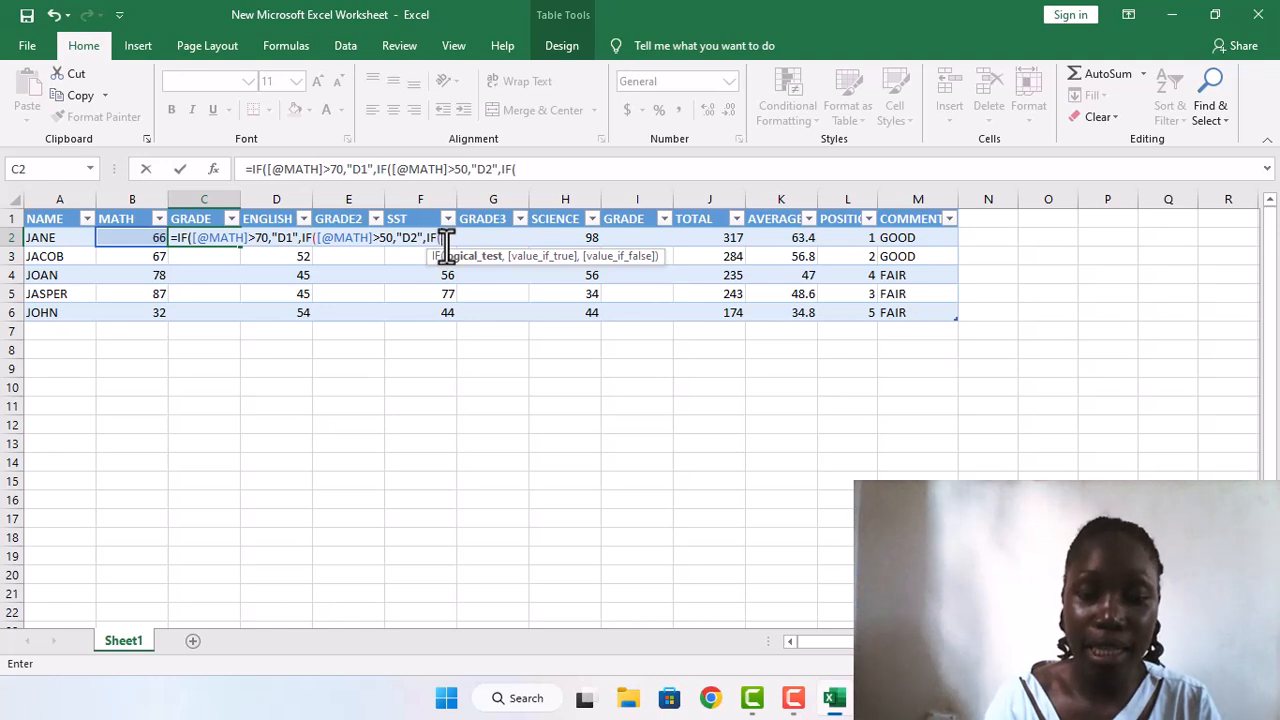
left_click(222, 237)
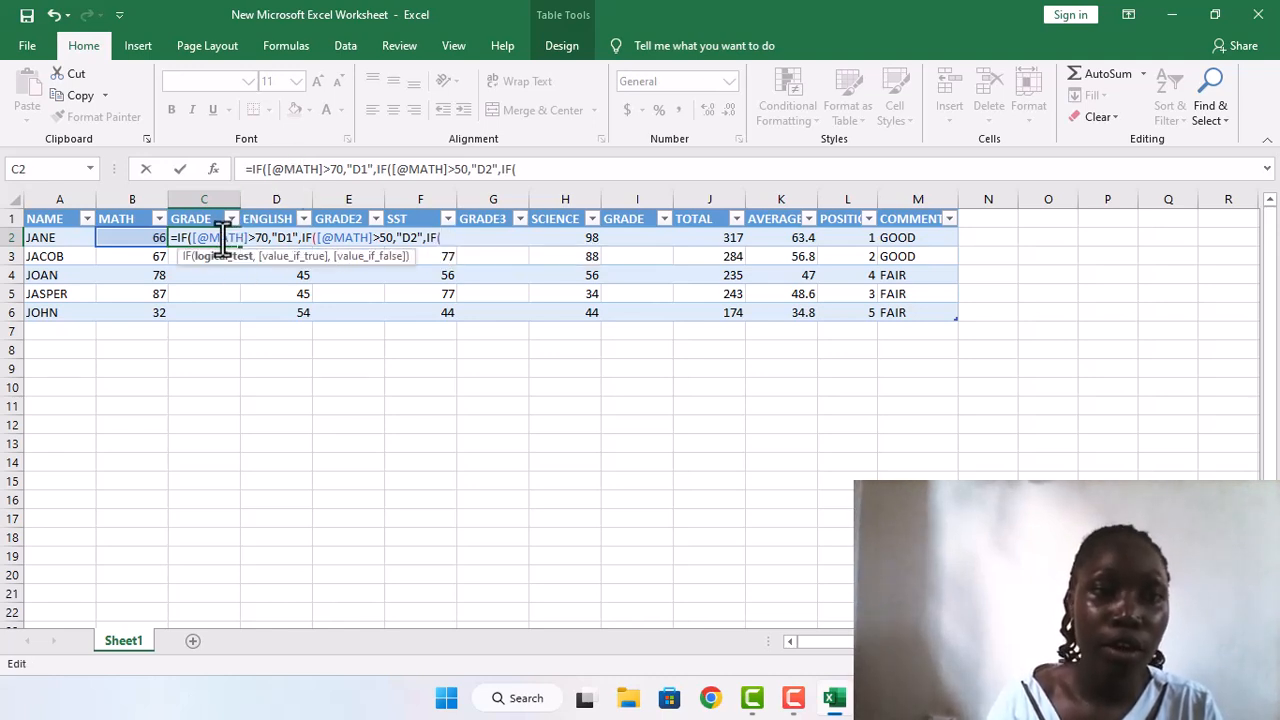
left_click(151, 239)
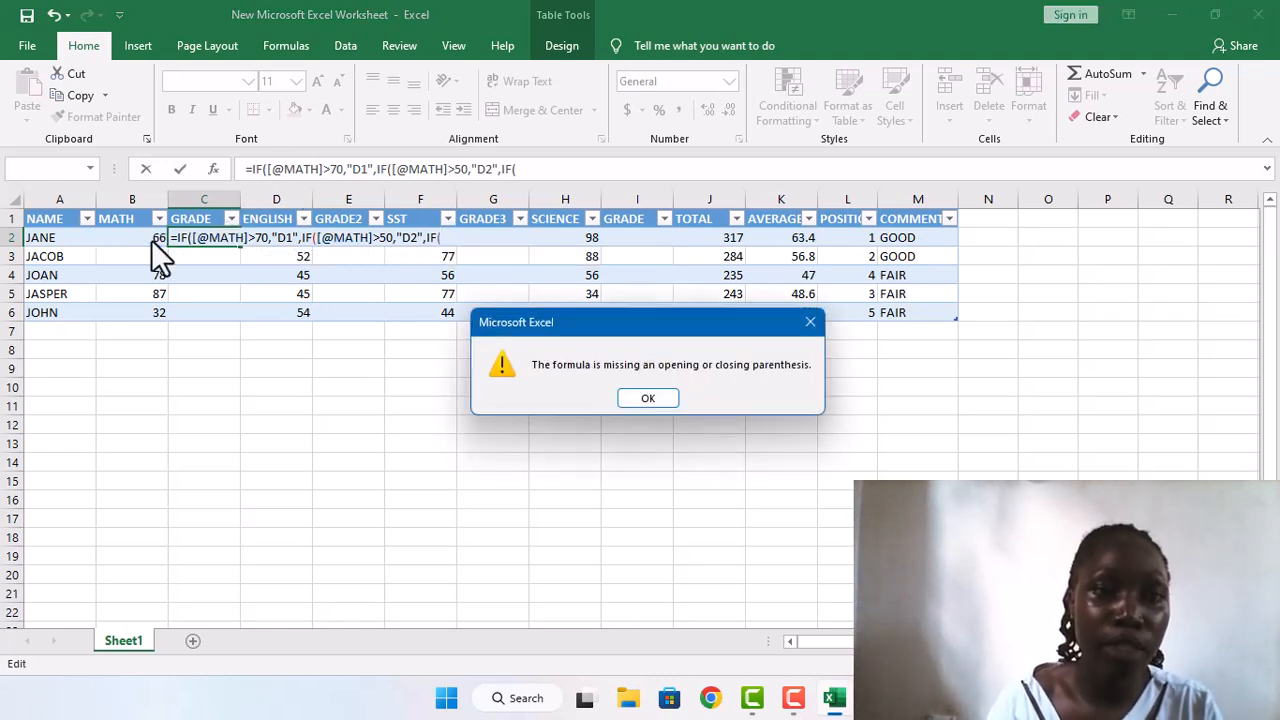
left_click(662, 397)
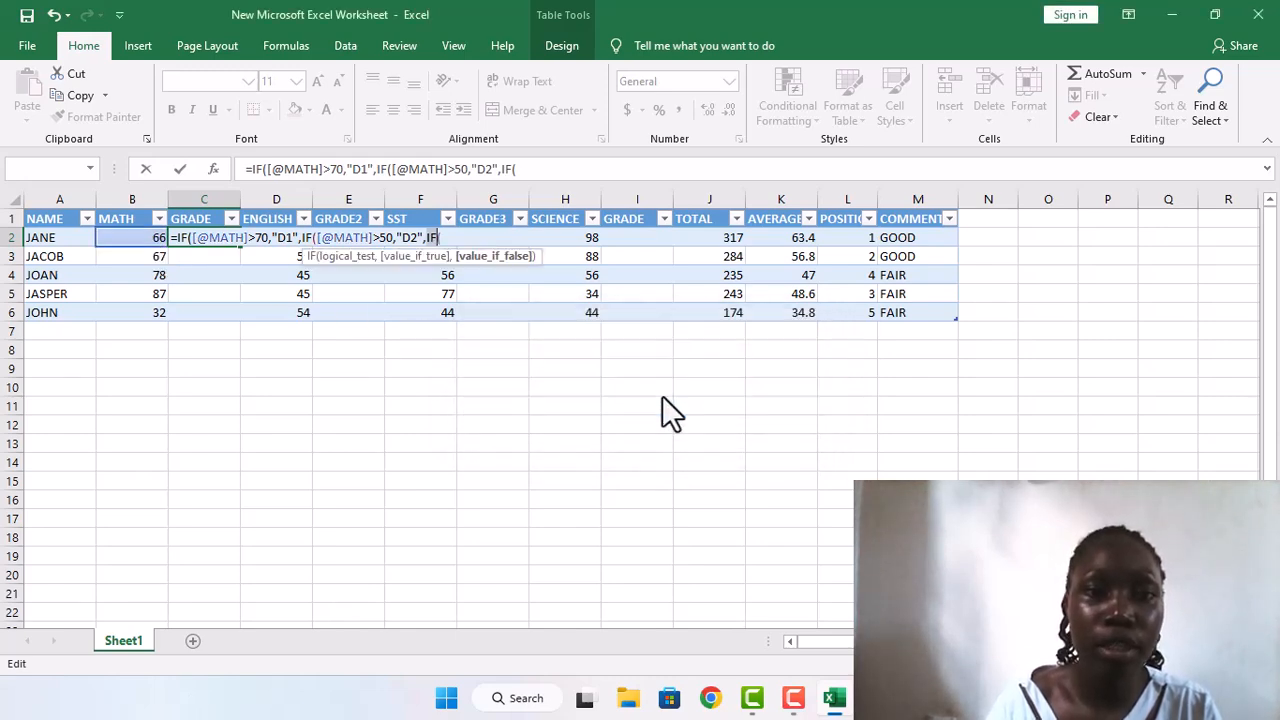
left_click(447, 238)
left_click(160, 240)
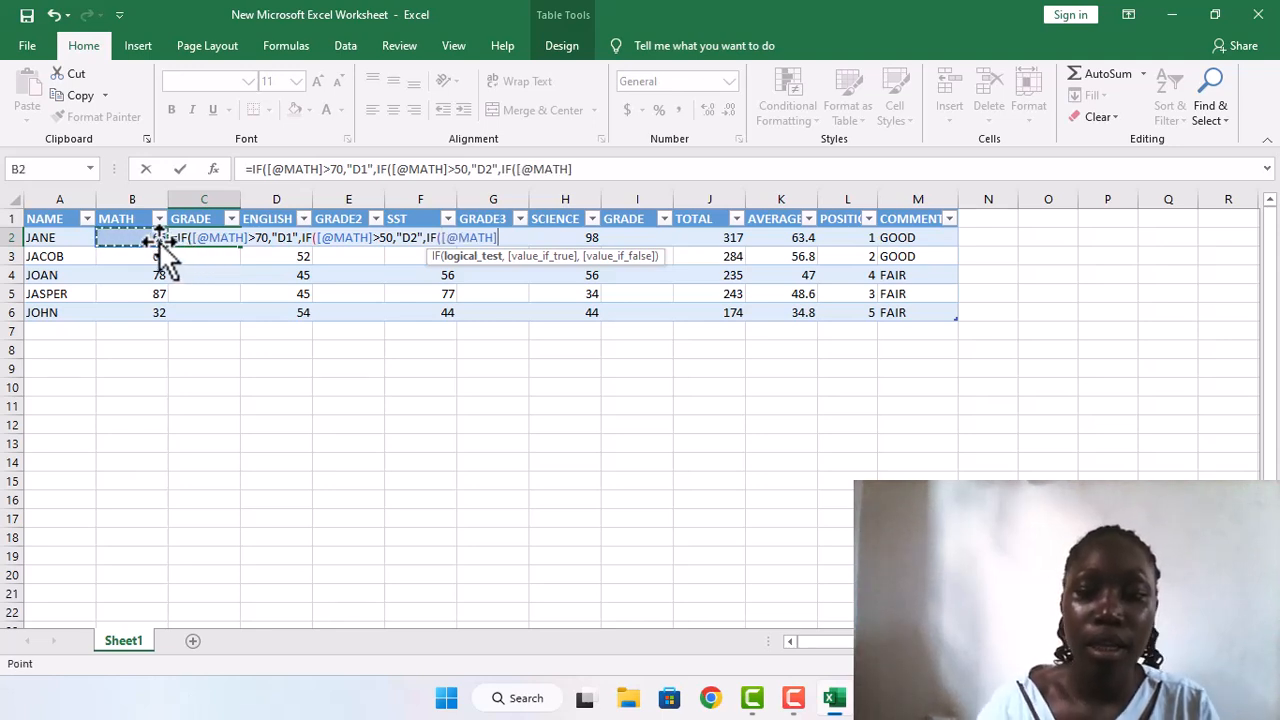
type(">")
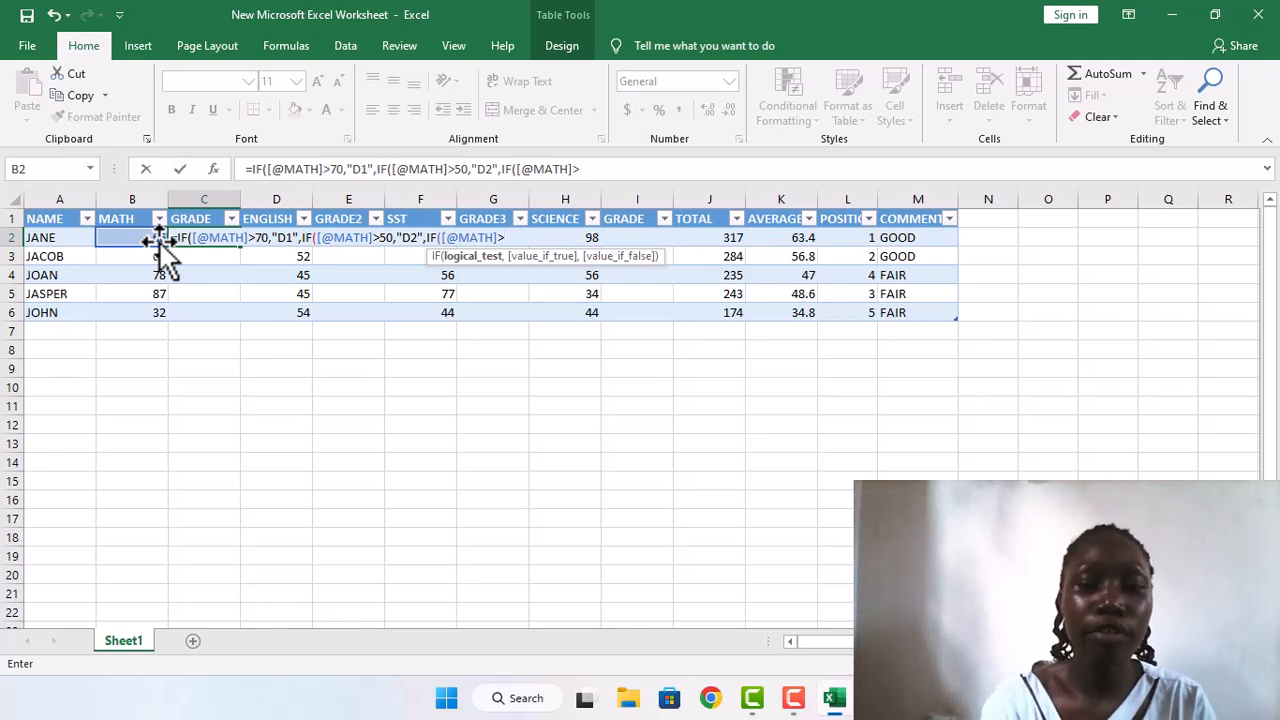
type("49")
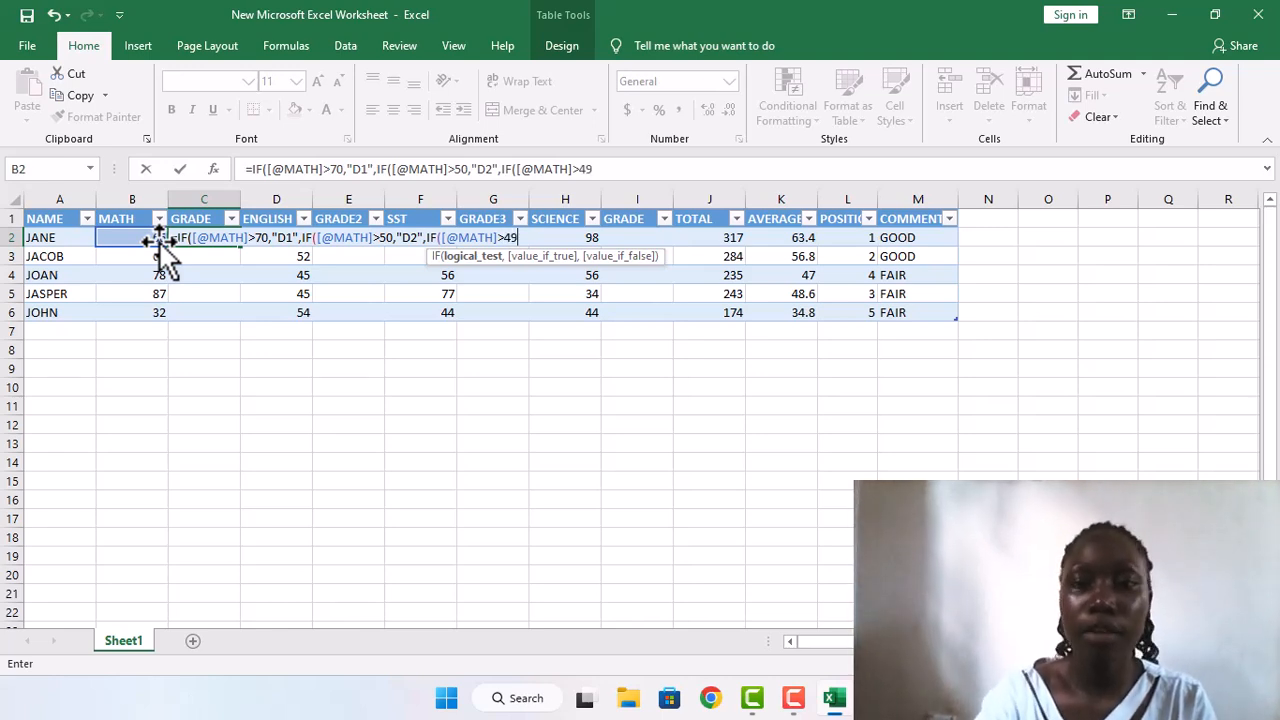
type(",\"")
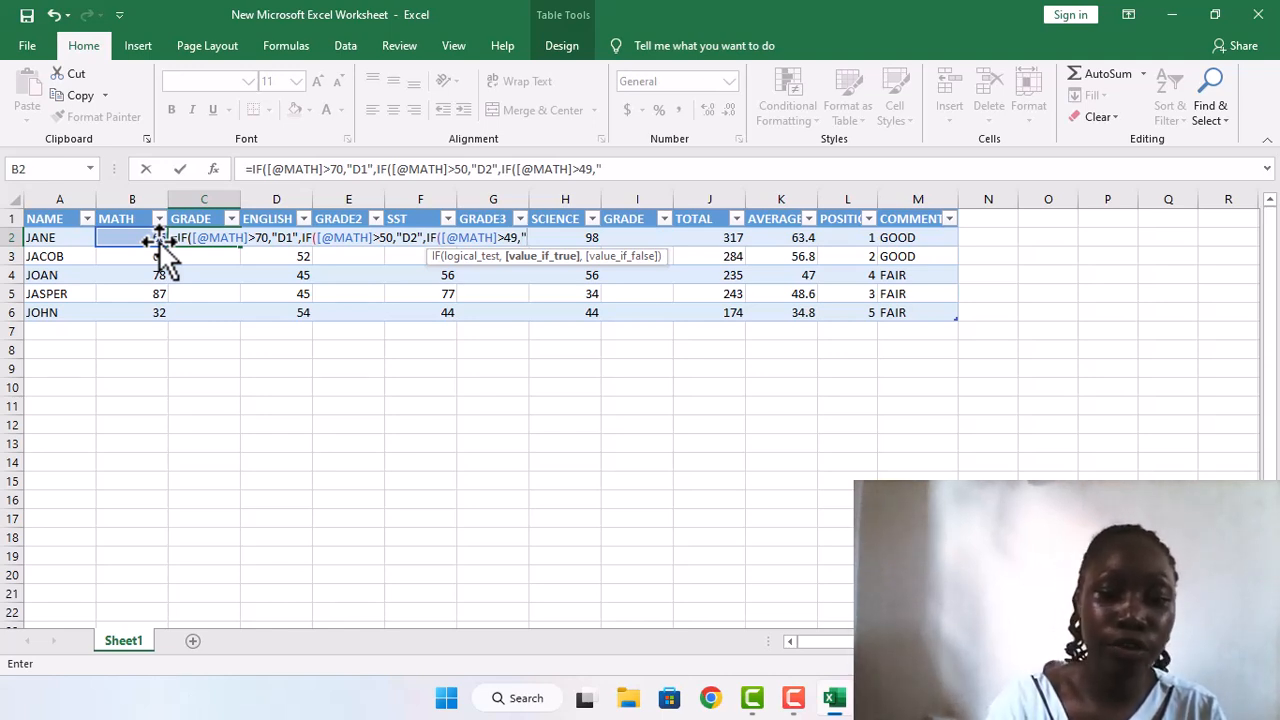
type("C3")
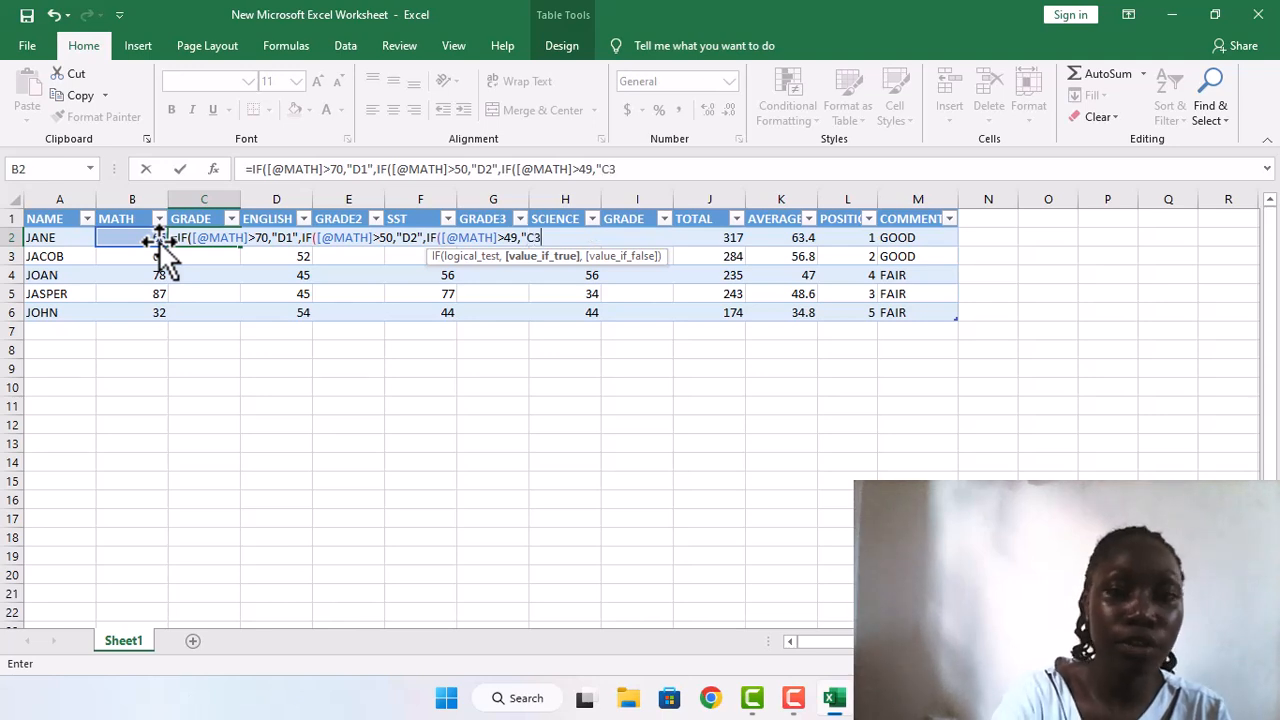
type("\"")
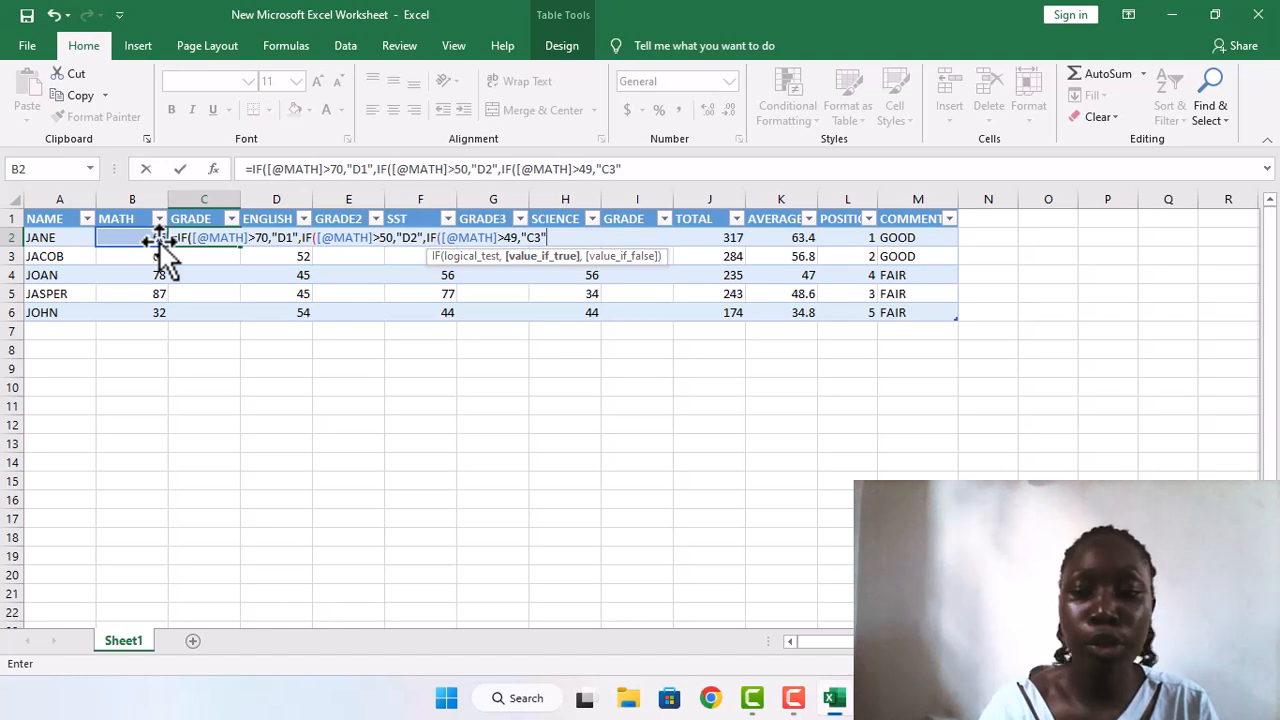
type(")")
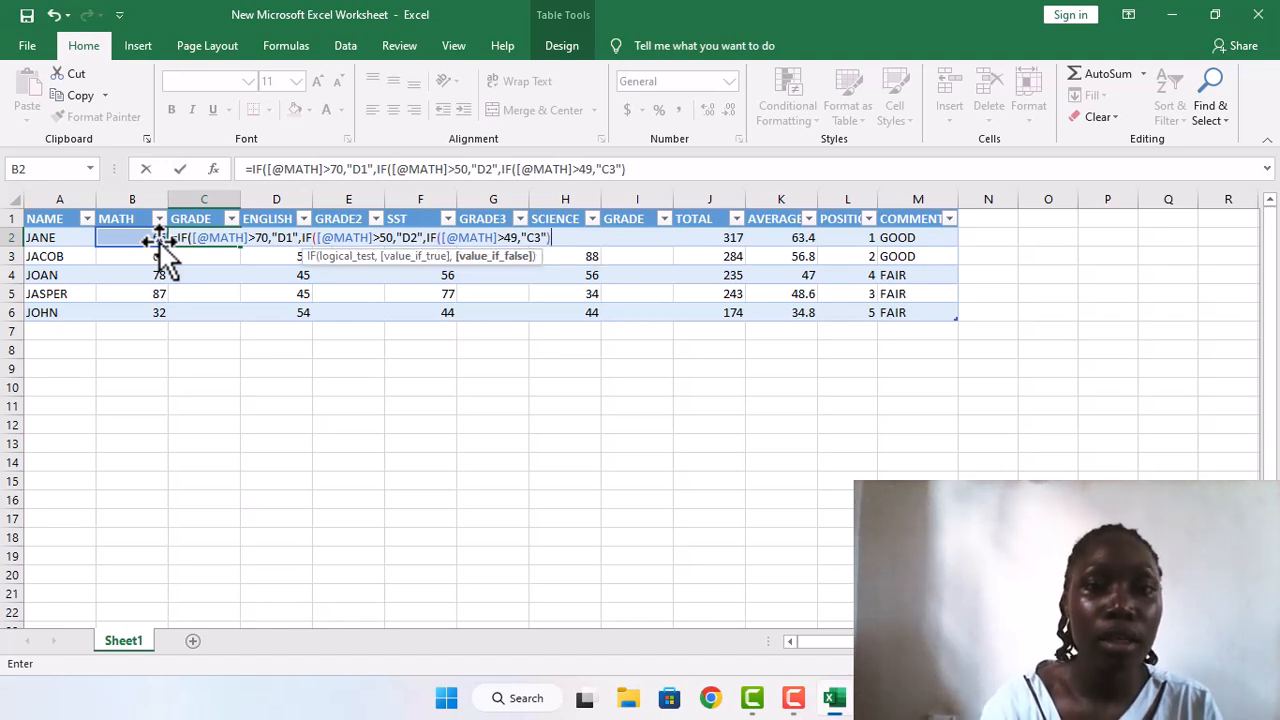
type("))0")
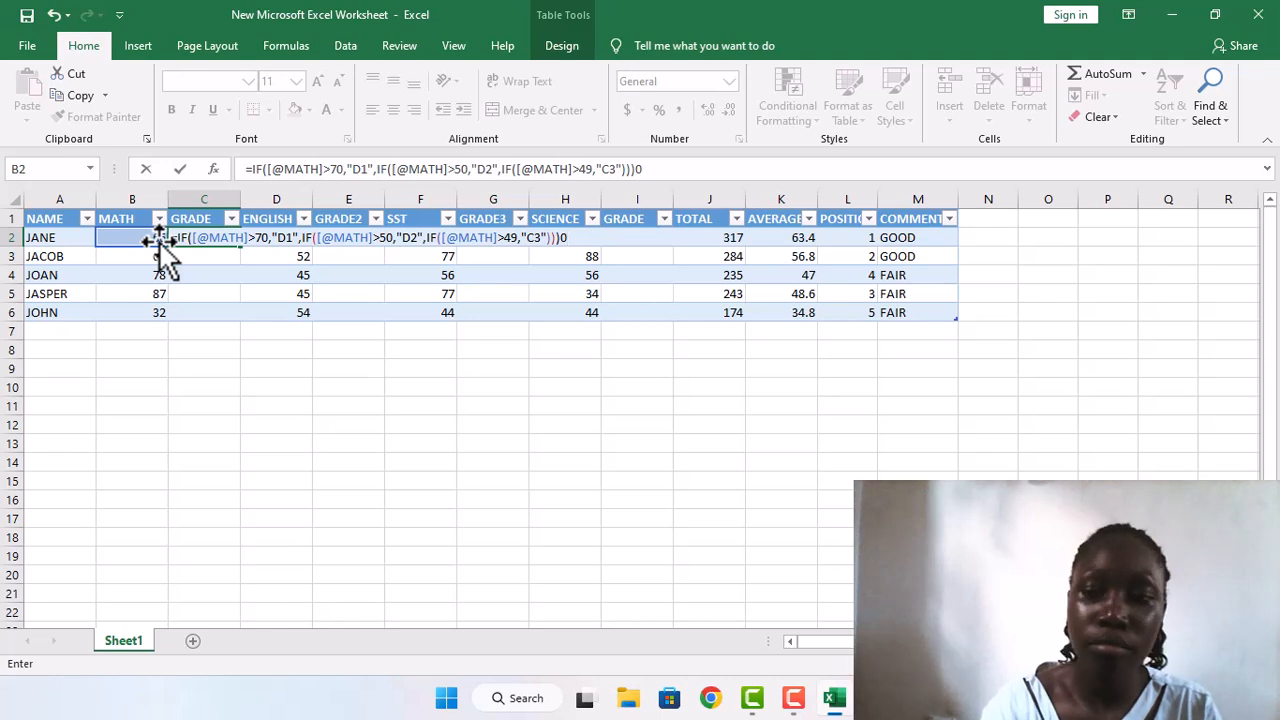
key("BackSpace")
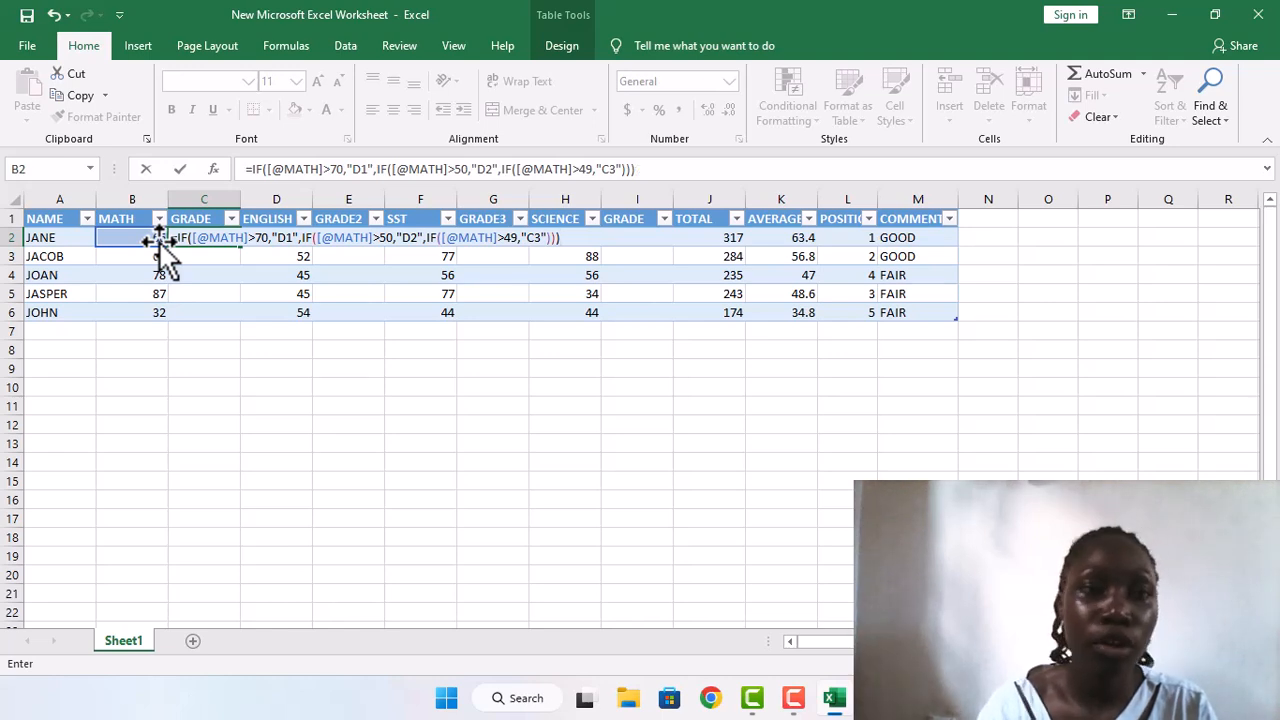
key("Return")
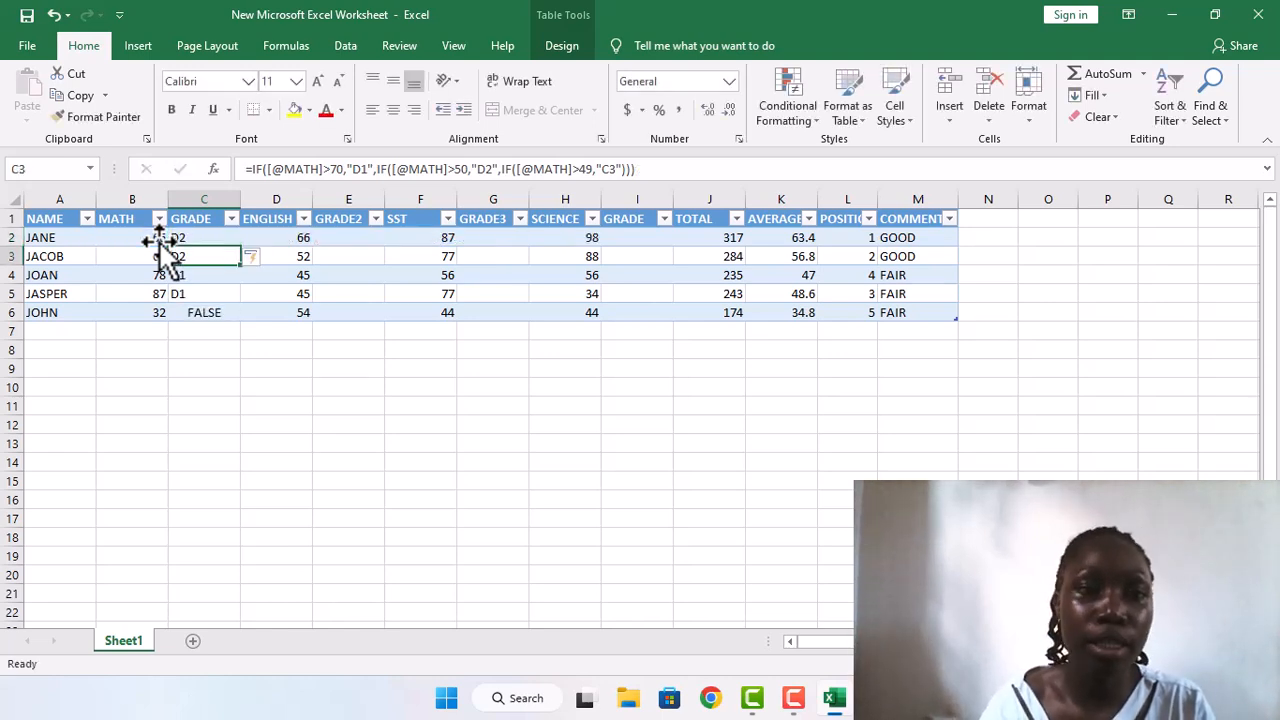
left_click(183, 312)
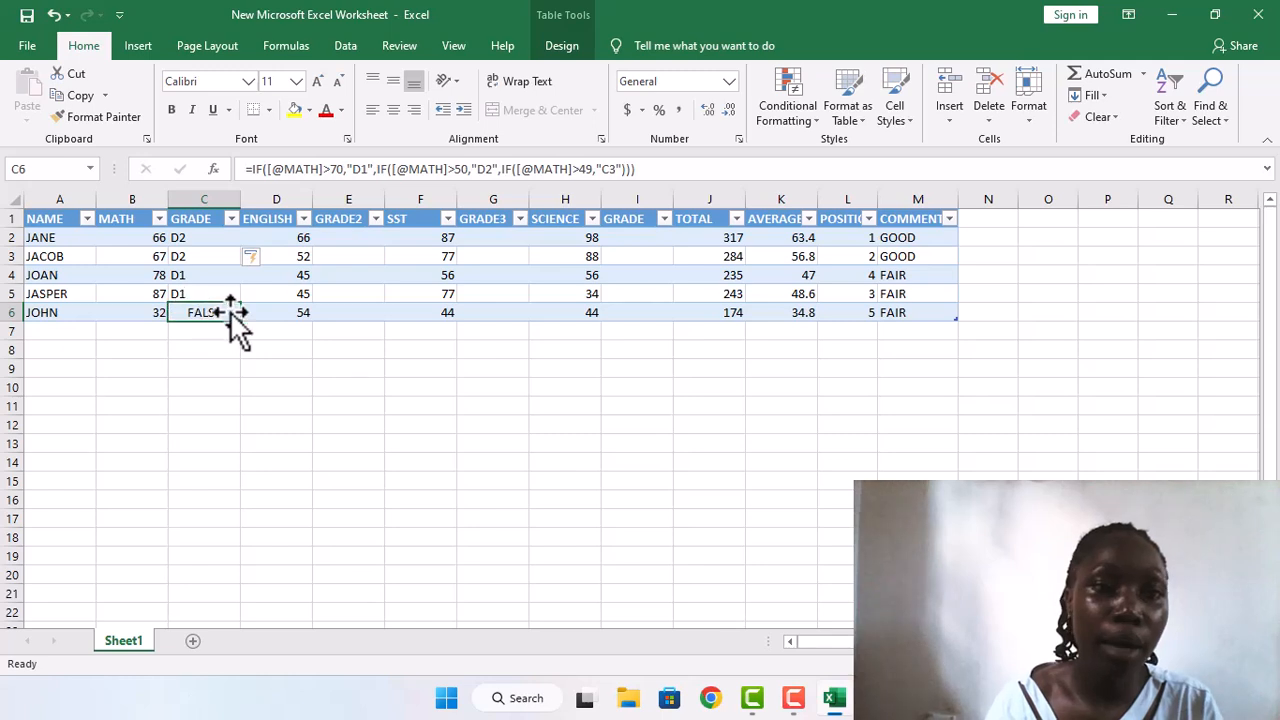
Step: Fill the MATH grade formula from C2 down through C6
left_click(206, 258)
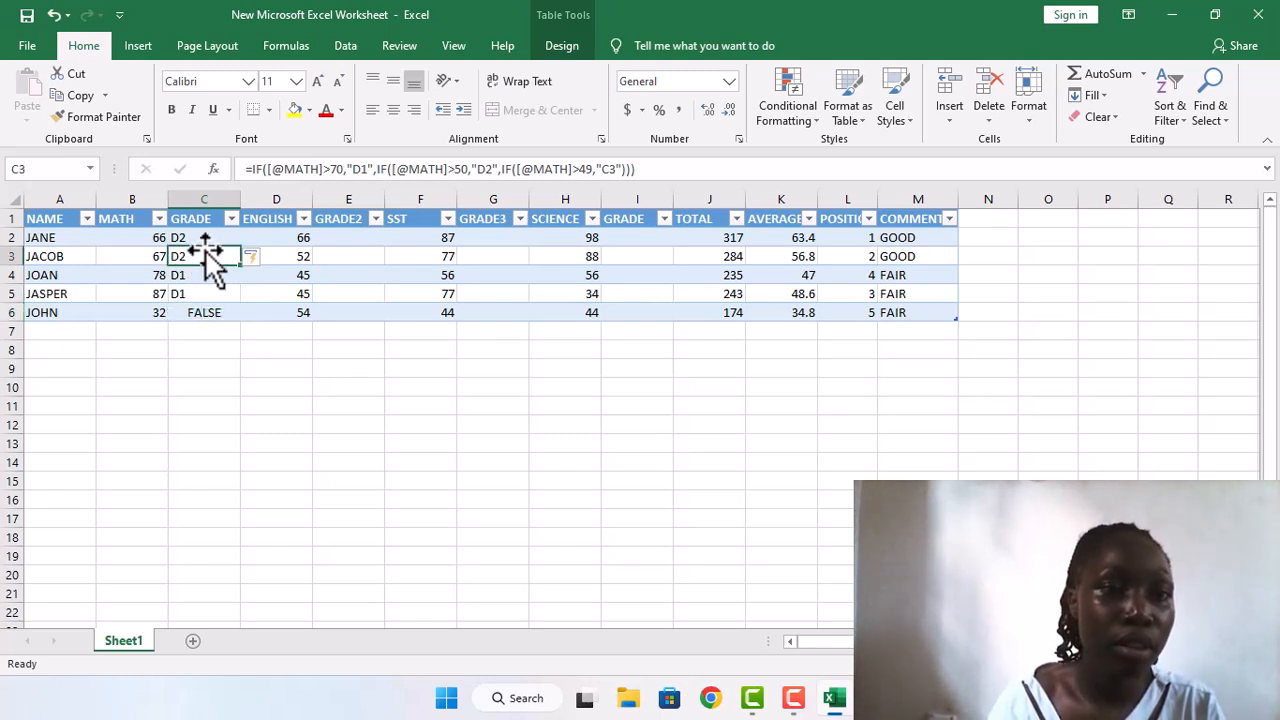
left_click(215, 243)
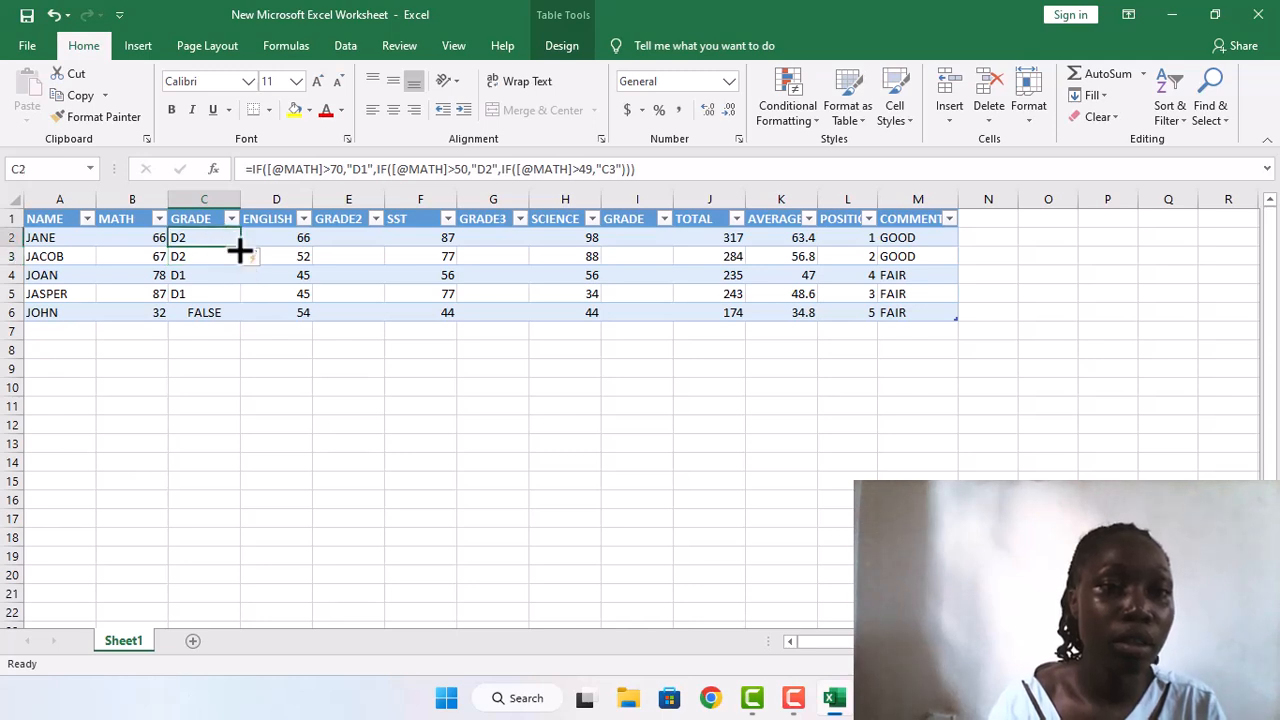
left_click_drag(242, 248, 242, 326)
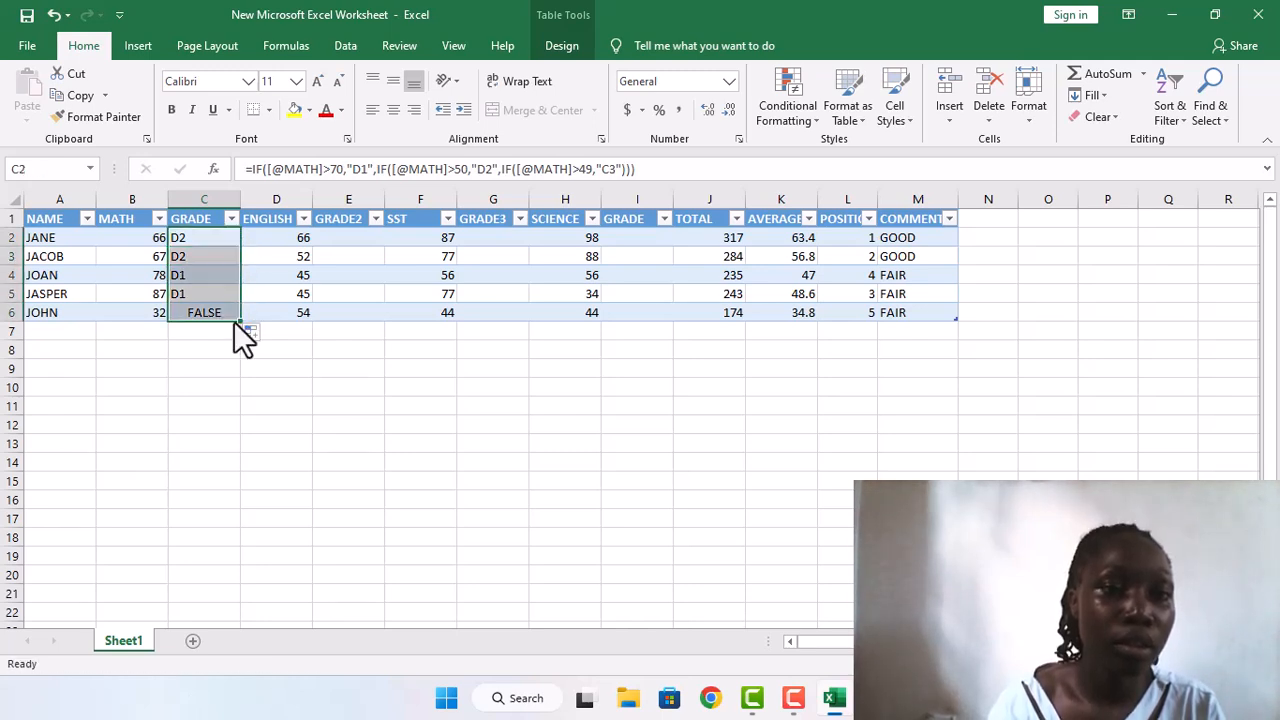
Step: Change the third IF test in the MATH grade formula so that "C3" is returned for marks less than 49
left_click(217, 295)
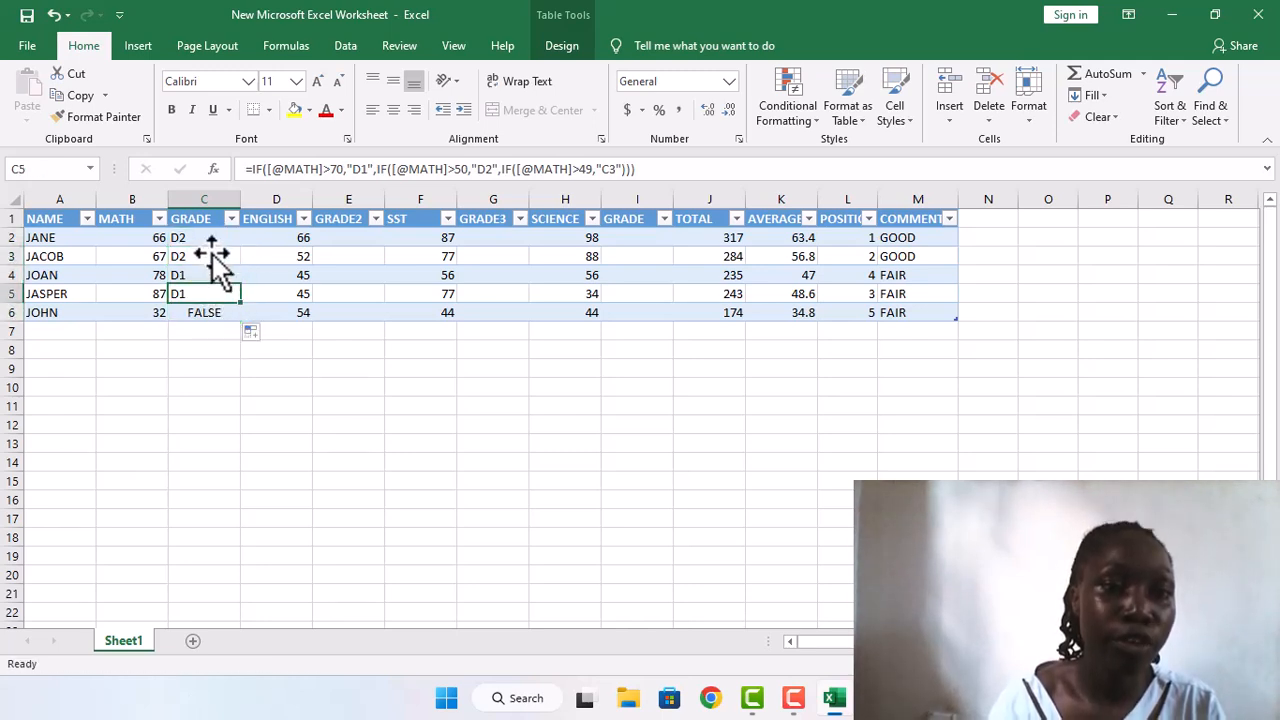
left_click(608, 170)
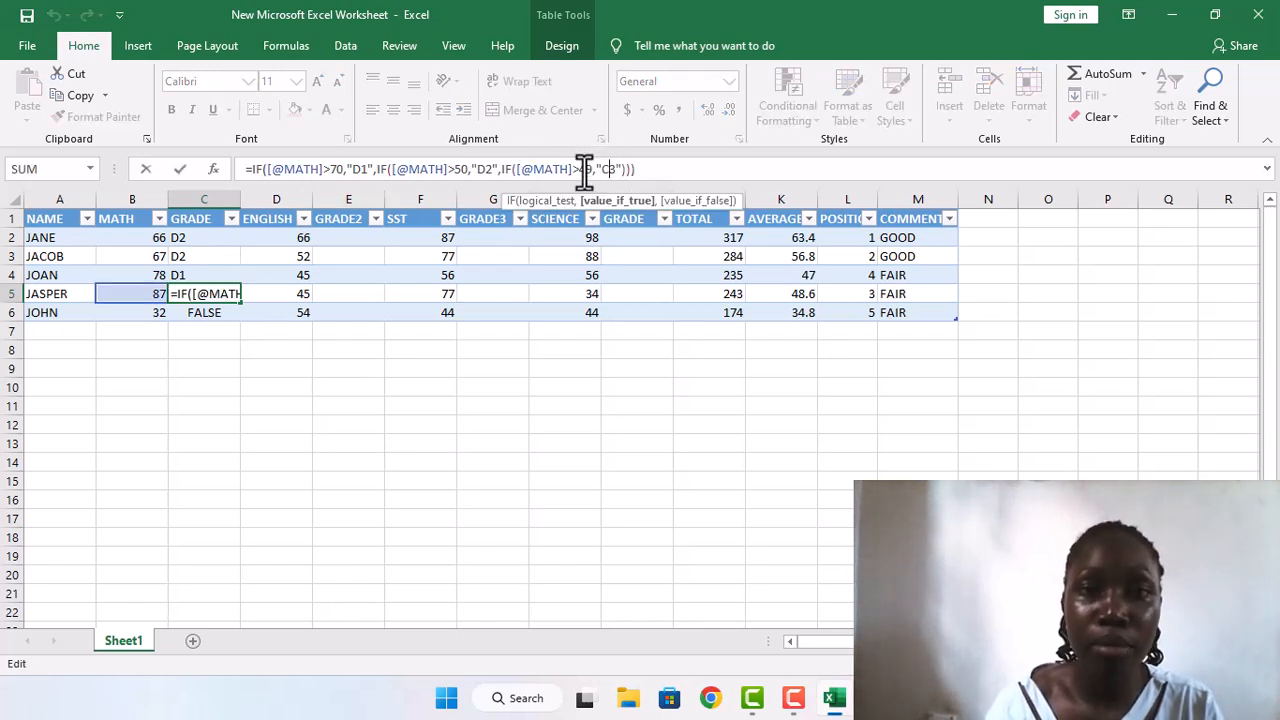
left_click(578, 170)
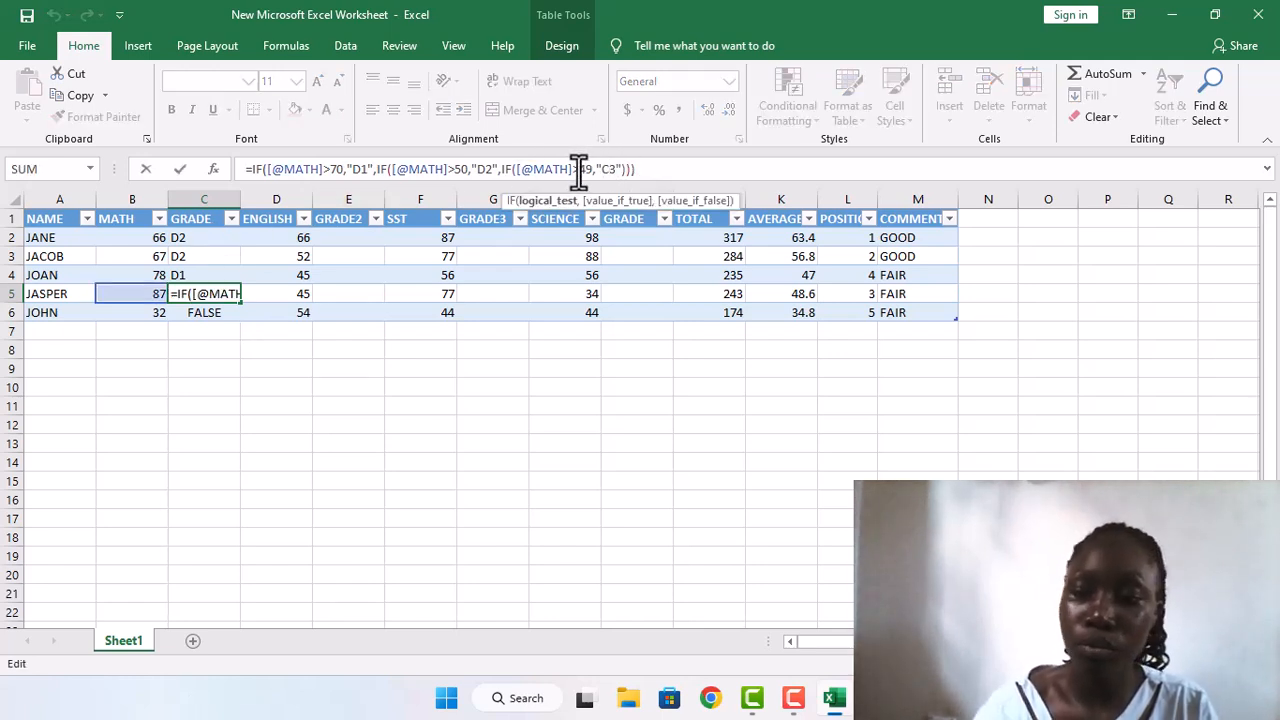
key("BackSpace")
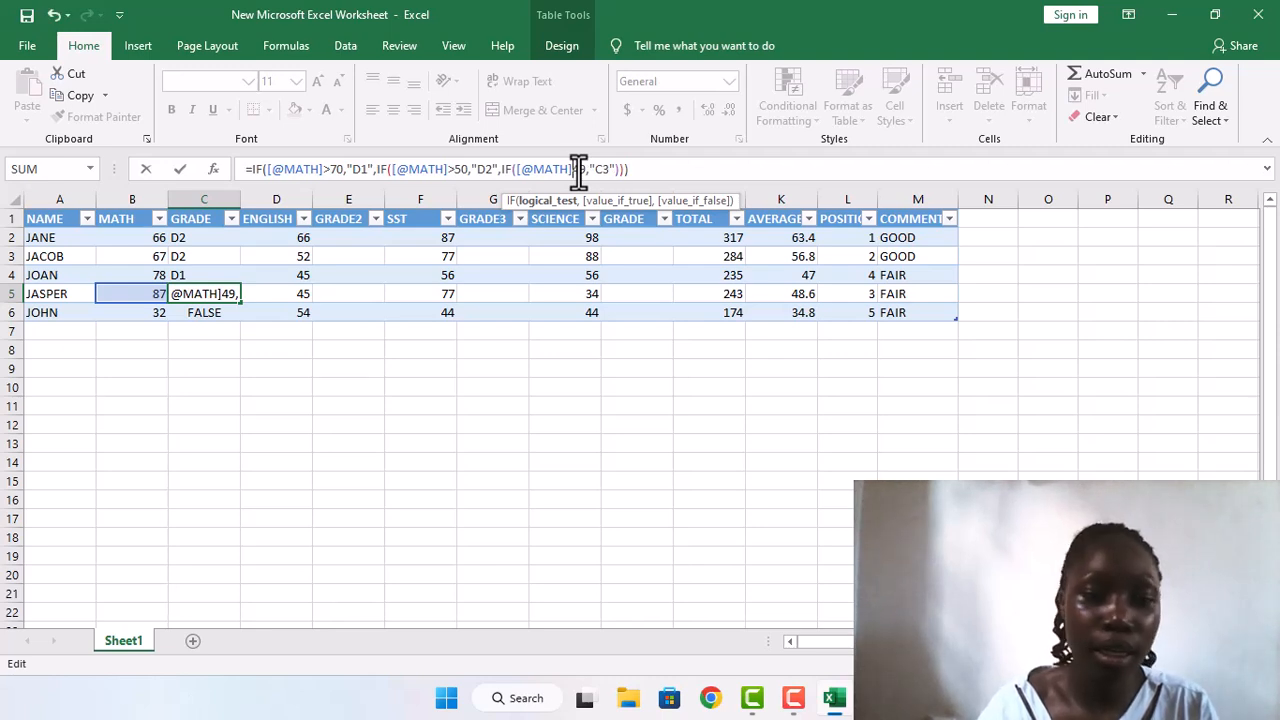
type("<")
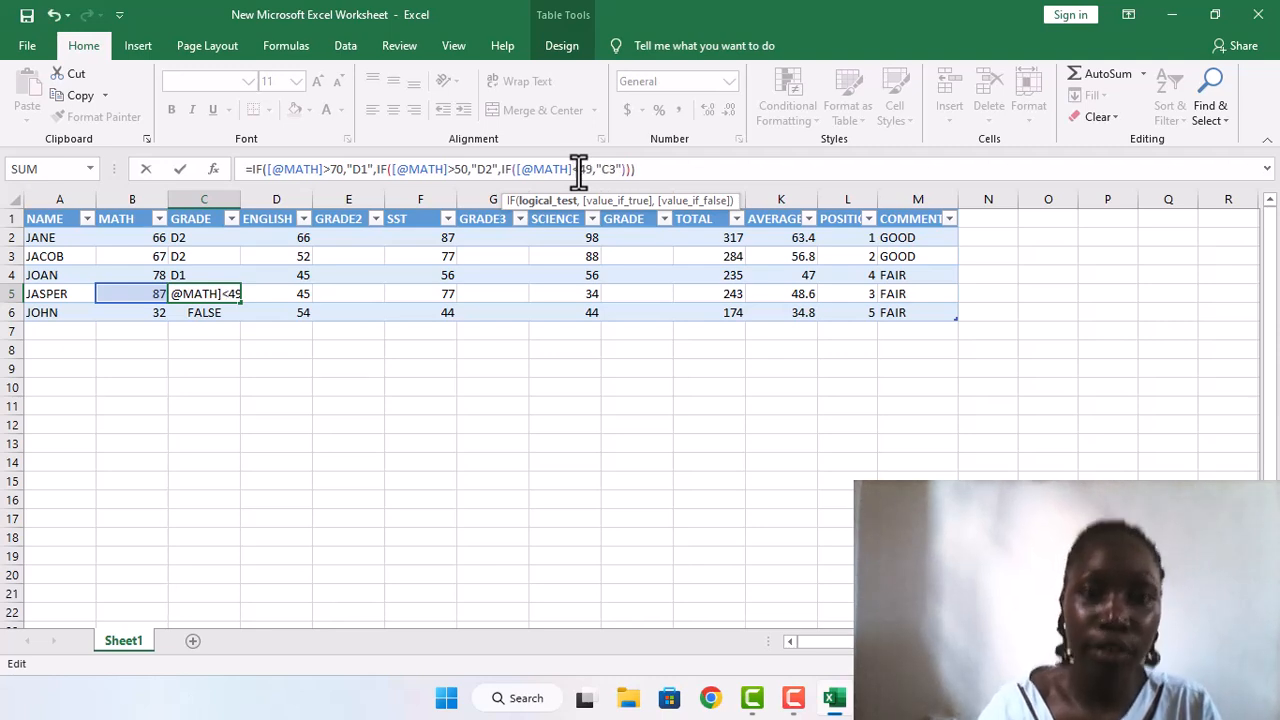
left_click(630, 168)
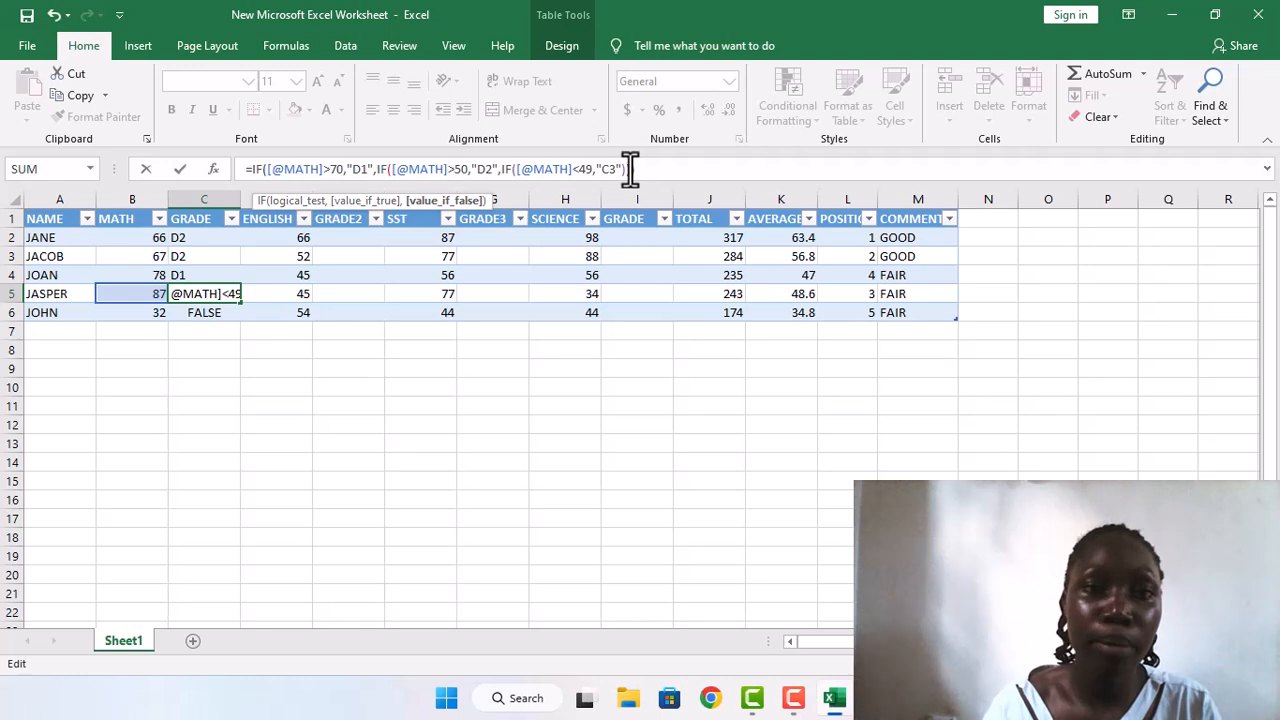
key("Return")
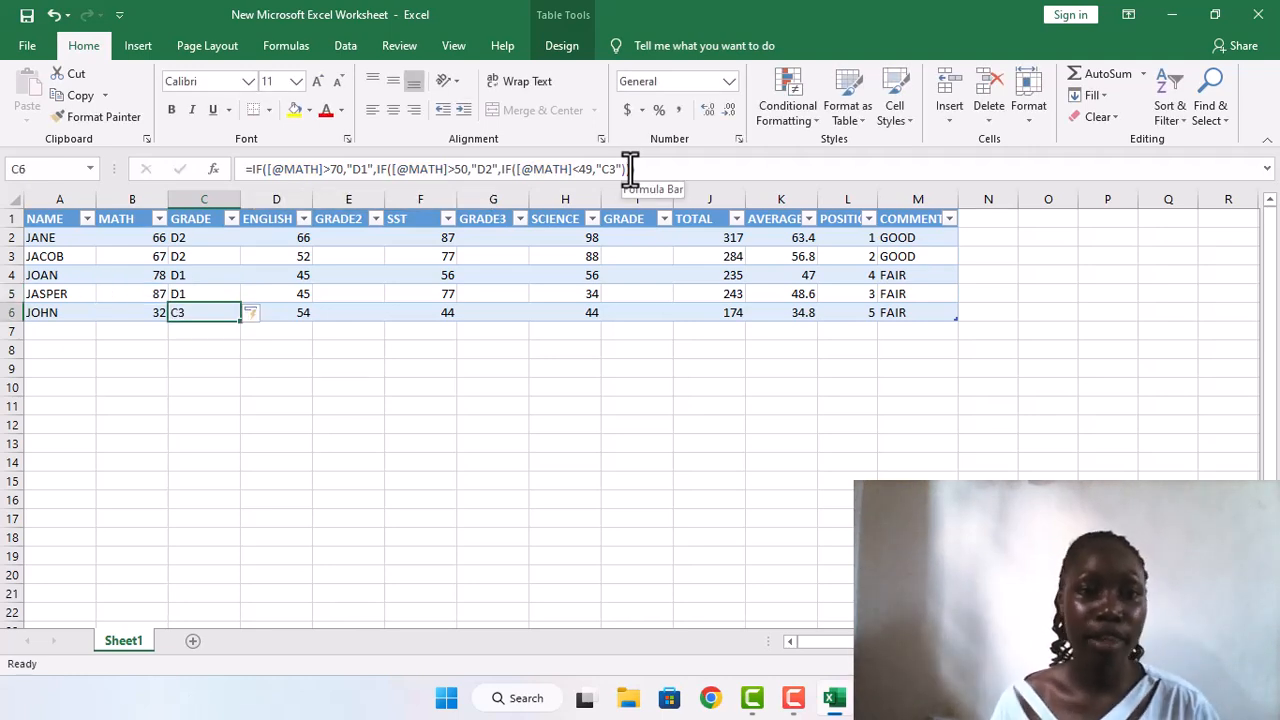
Step: Copy the MATH grade formula from C2 and paste it into the first GRADE2 cell, E2, with the Transpose option
left_click(177, 240)
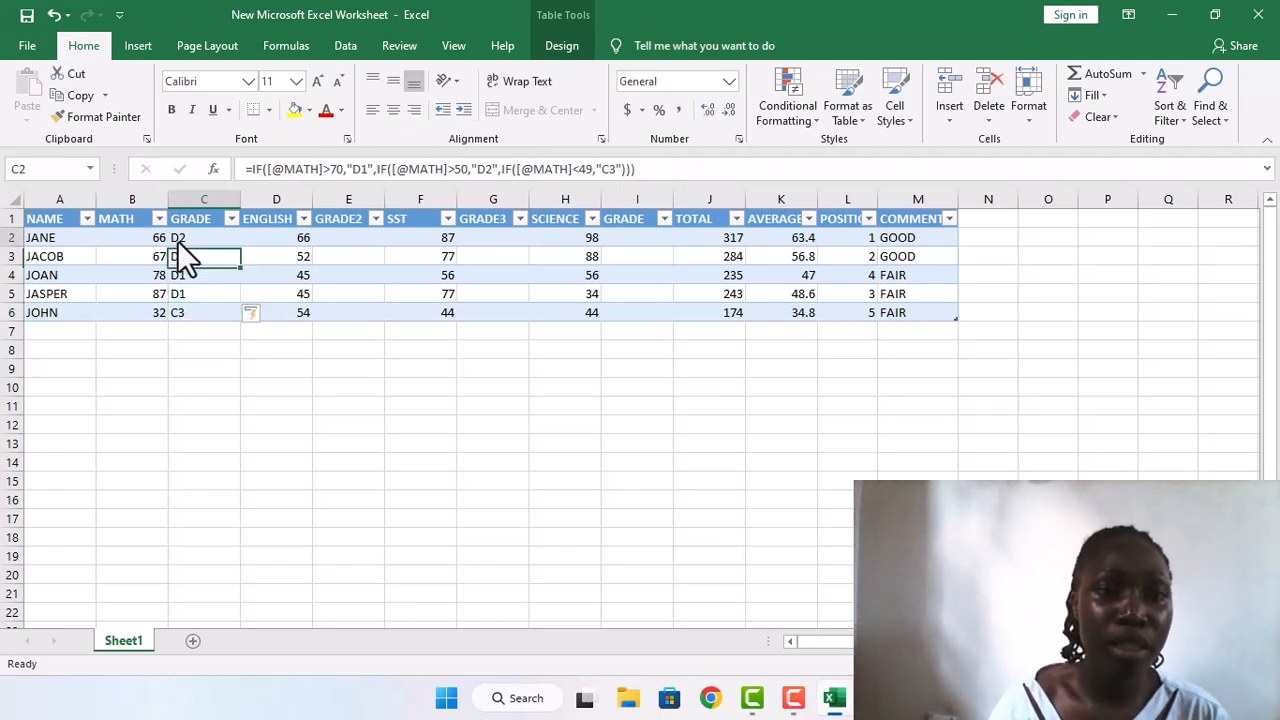
right_click(177, 240)
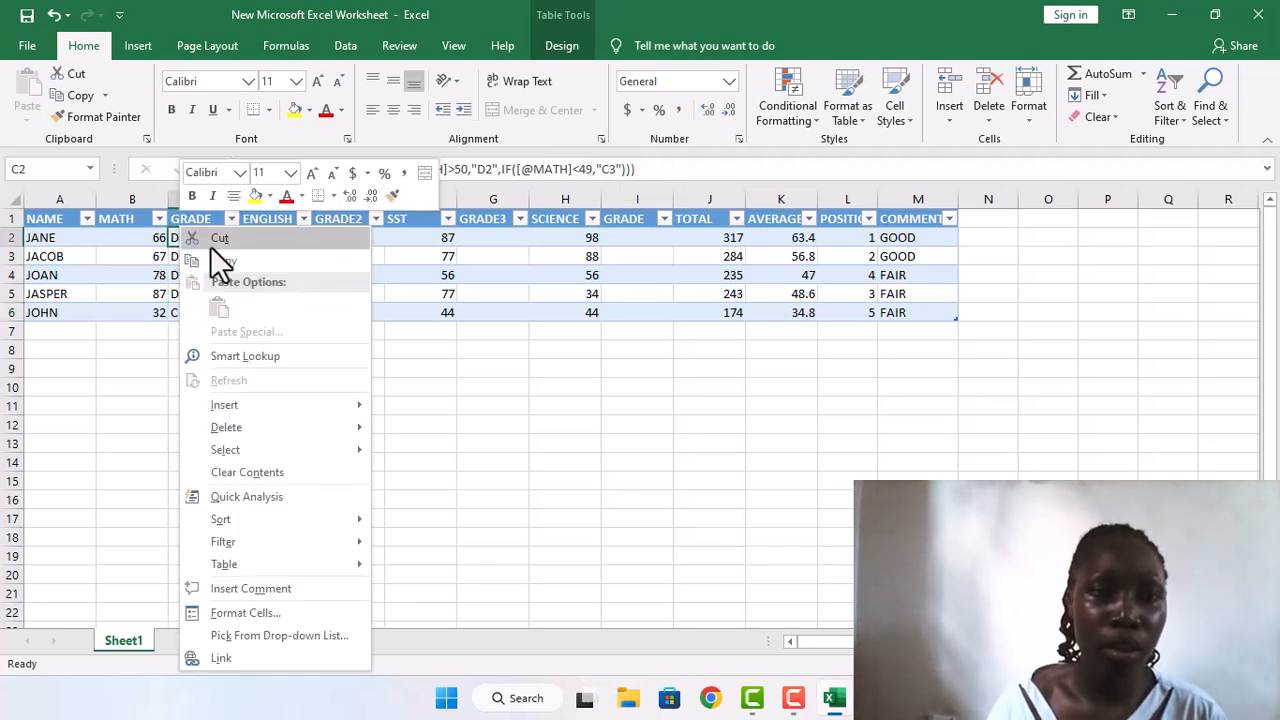
left_click(214, 258)
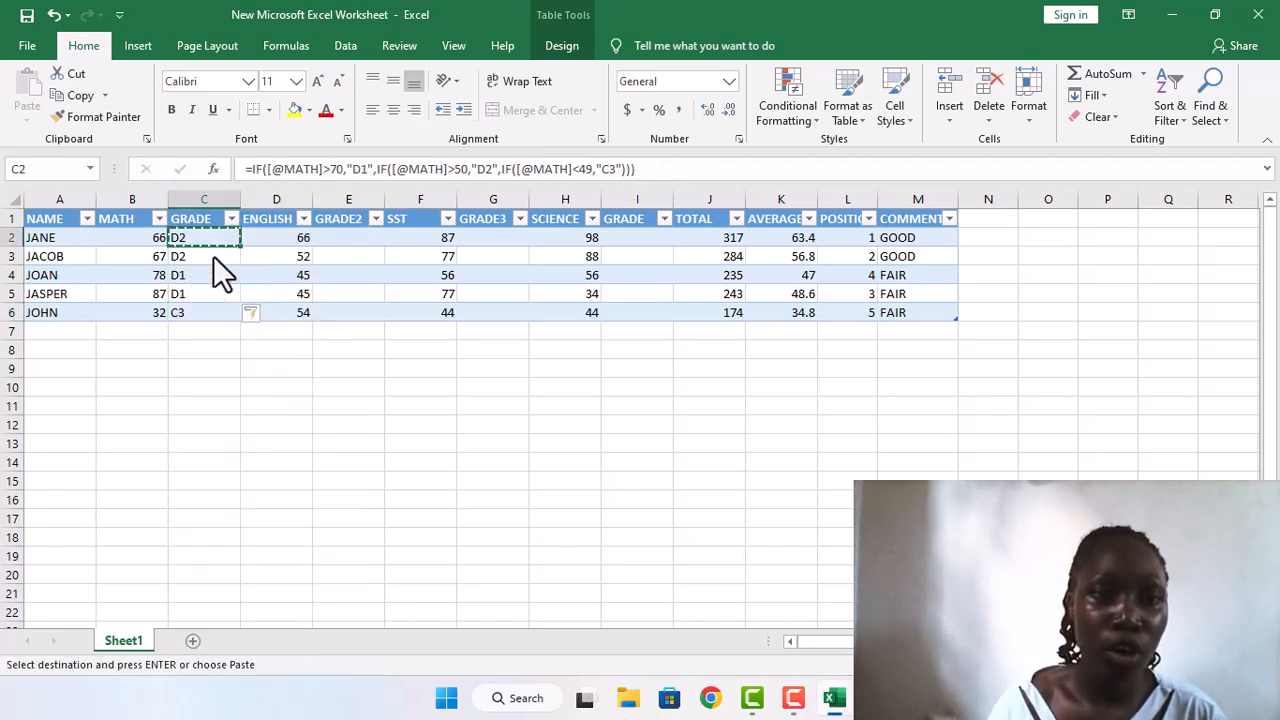
left_click(327, 240)
right_click(327, 240)
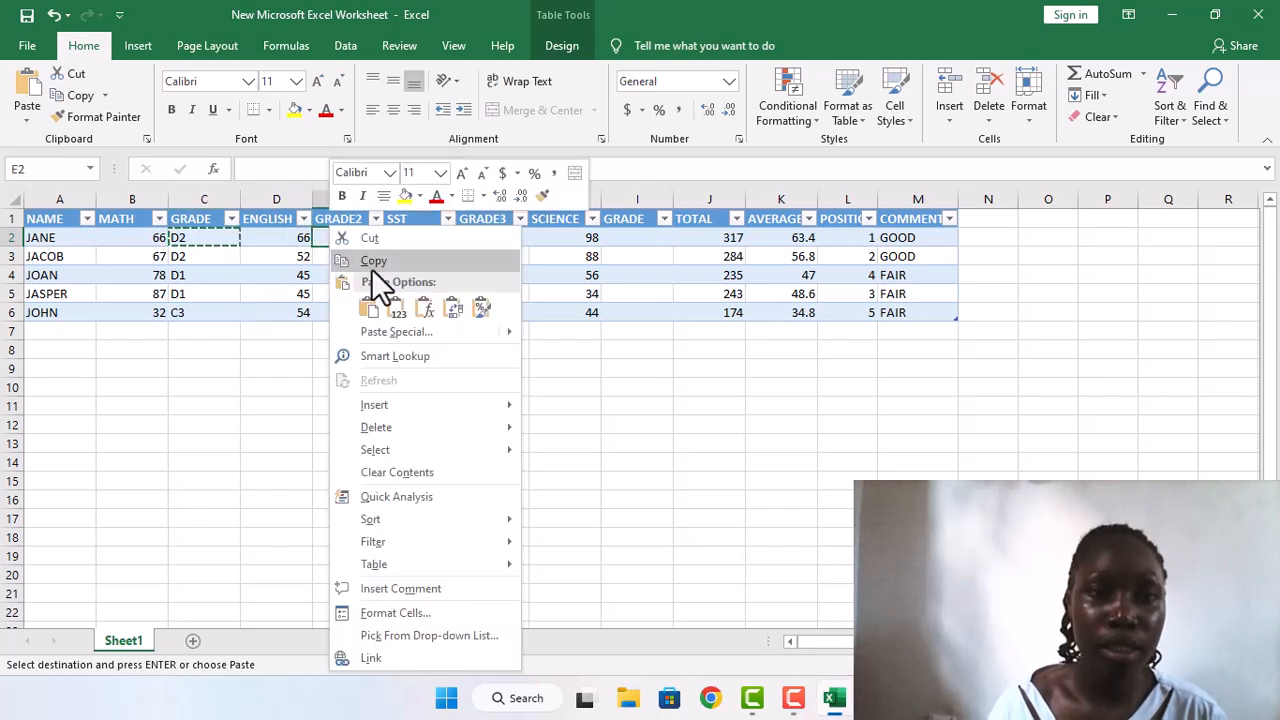
left_click(448, 308)
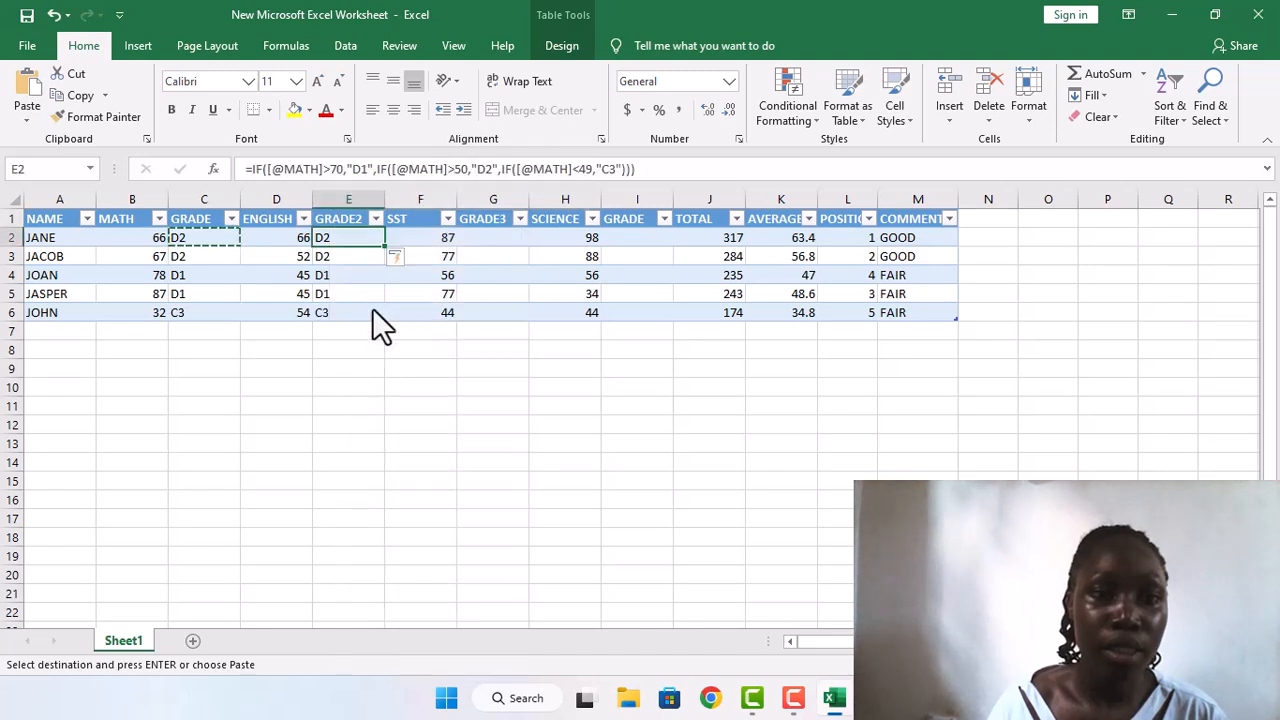
Step: Check the pasted formula in E2 and fill it down the GRADE2 column to E6
double_click(355, 240)
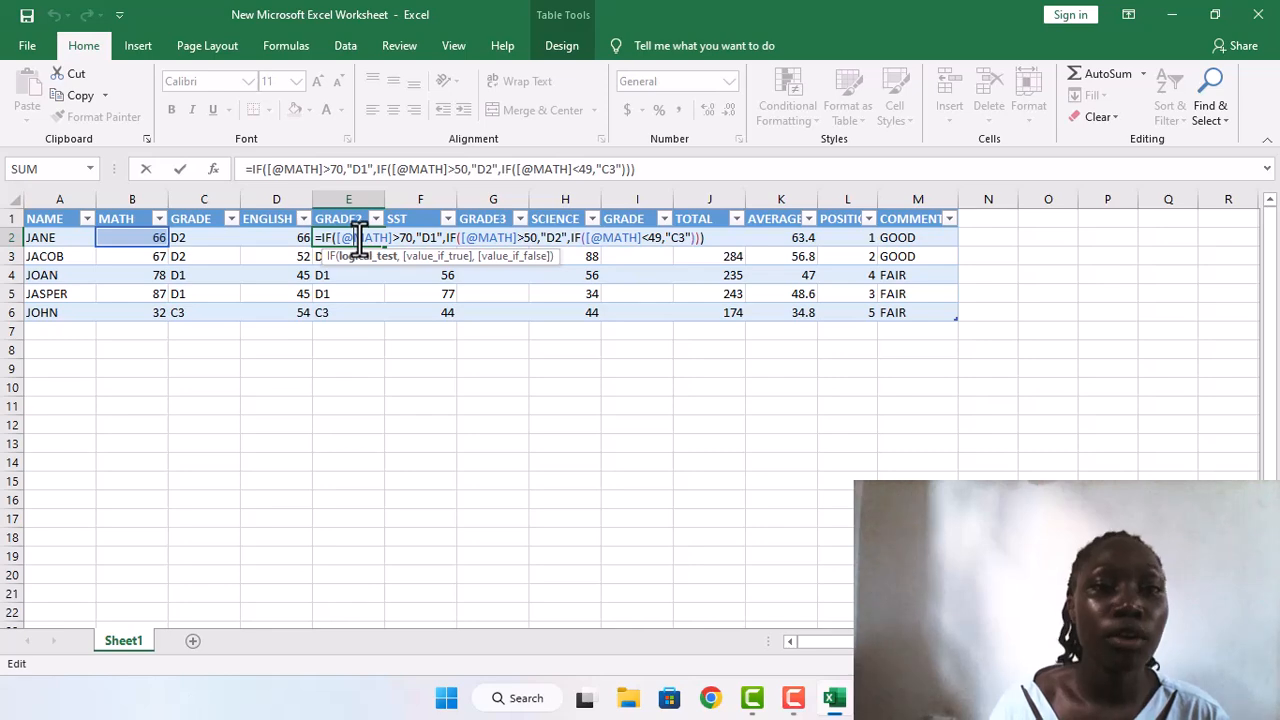
double_click(358, 238)
key("Return")
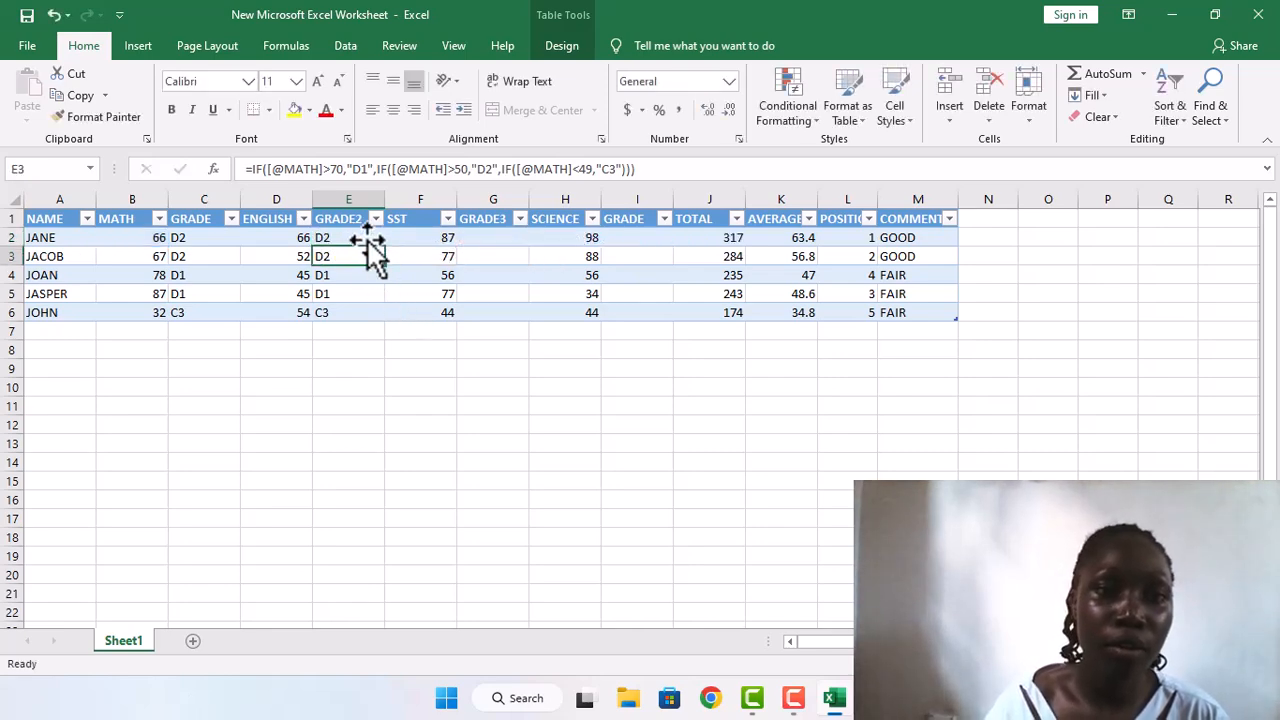
left_click(362, 240)
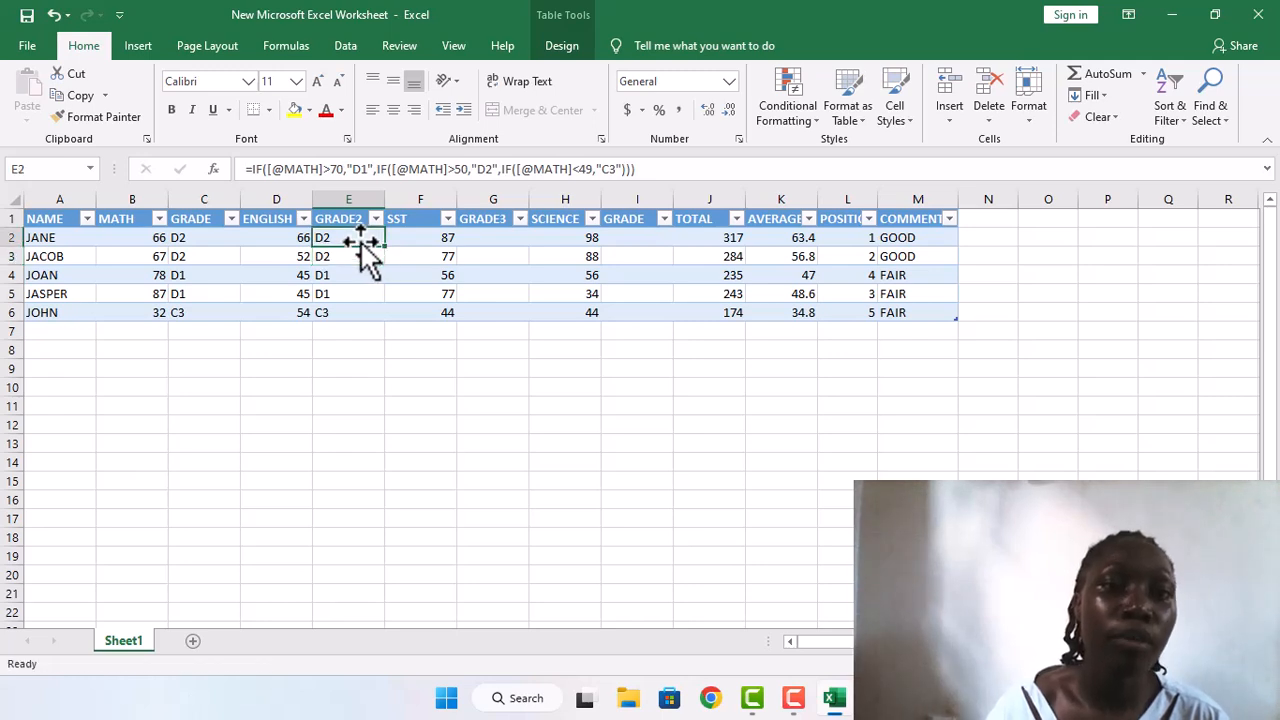
left_click_drag(389, 250, 389, 322)
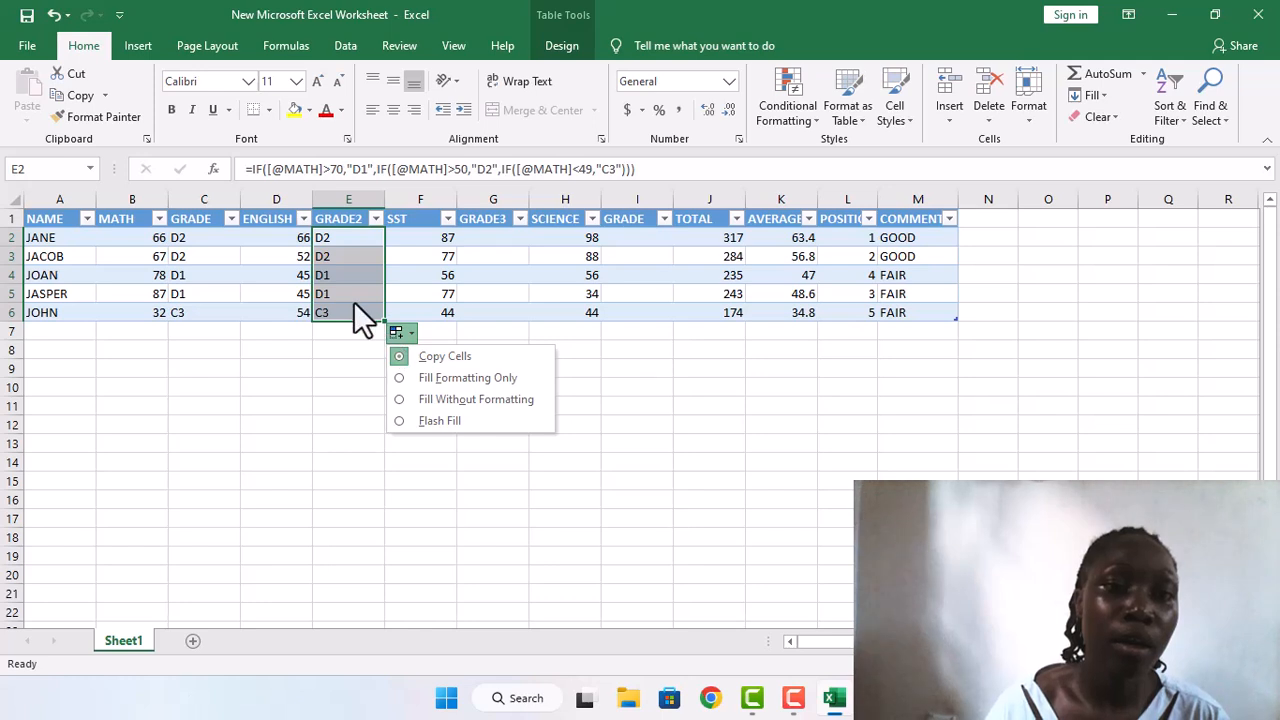
left_click(354, 301)
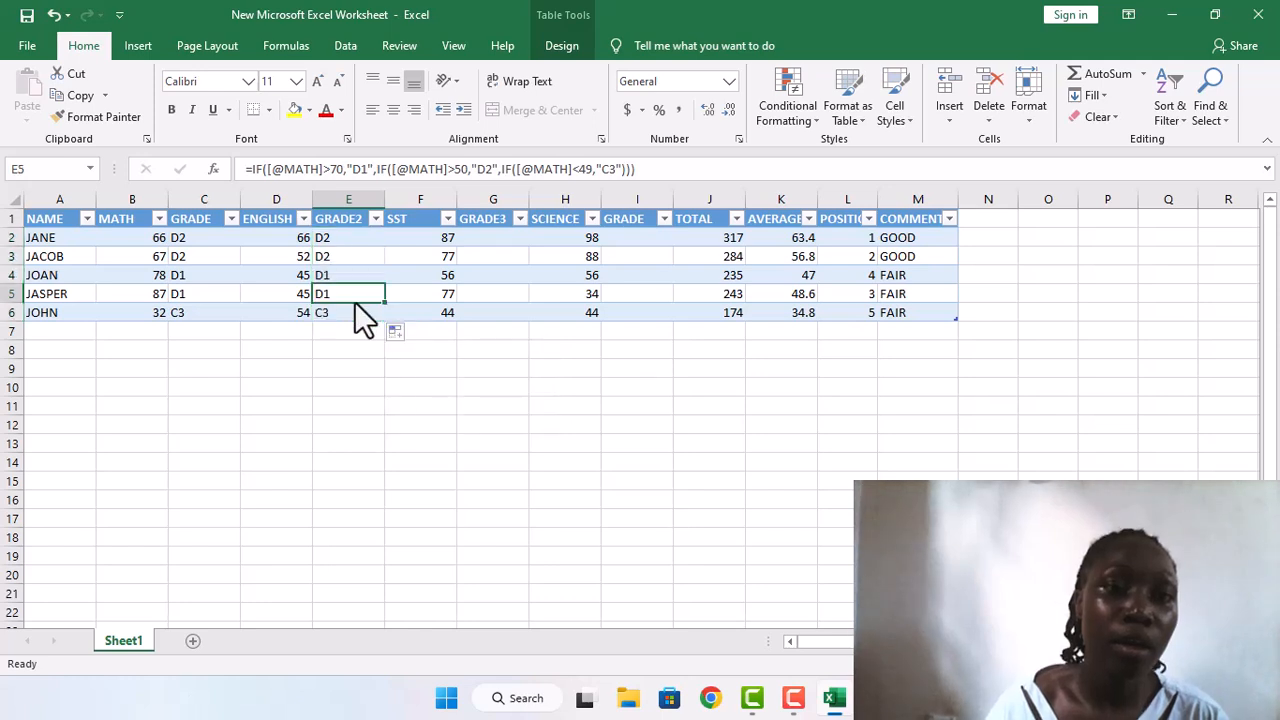
left_click(355, 228)
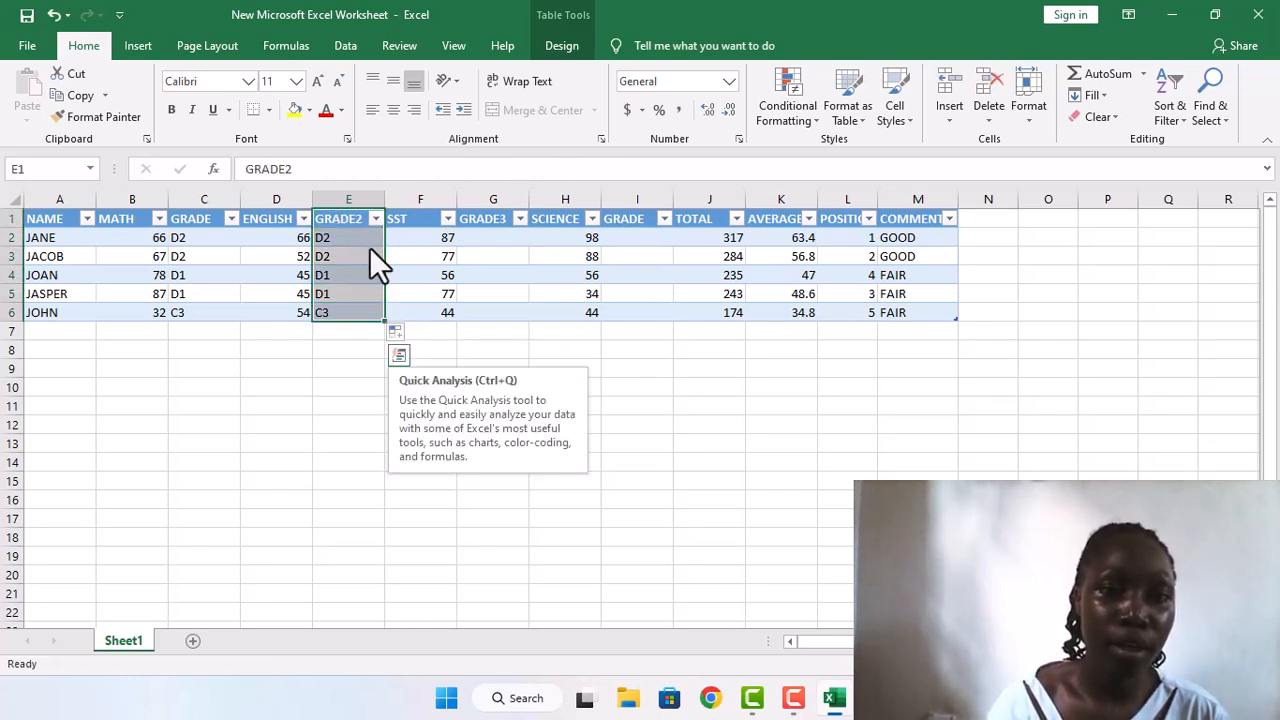
left_click(369, 247)
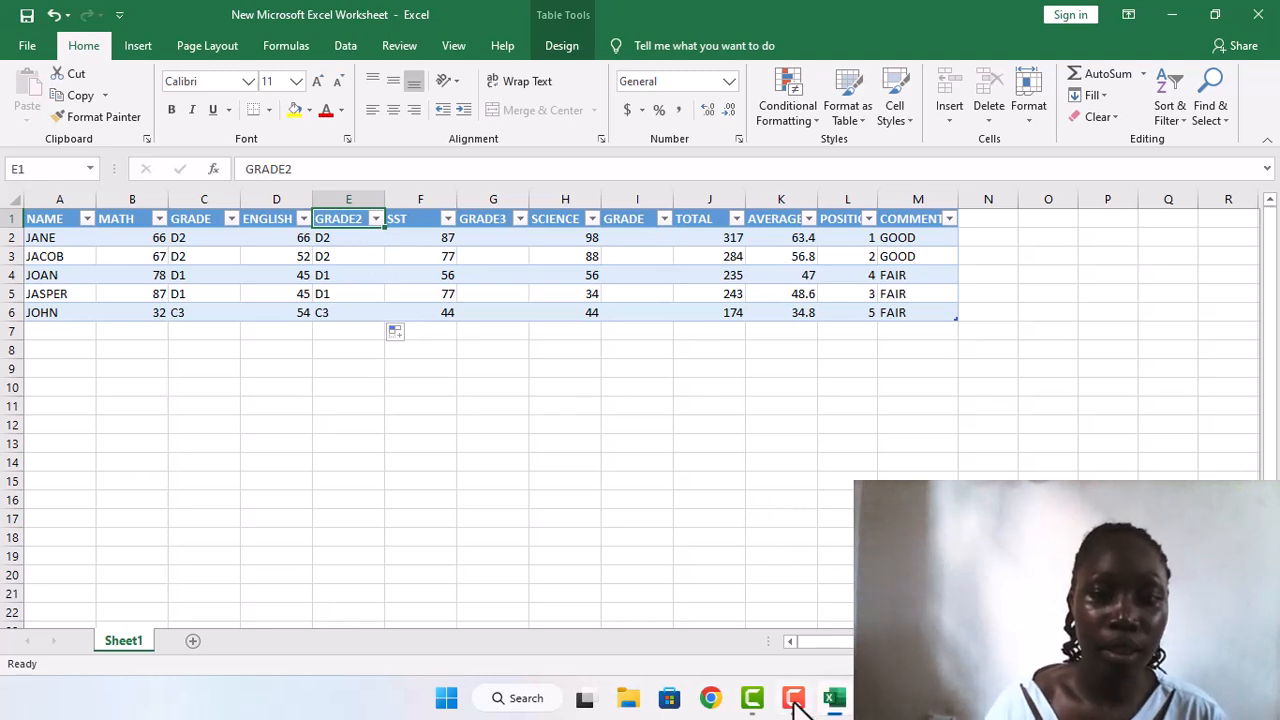
left_click(794, 701)
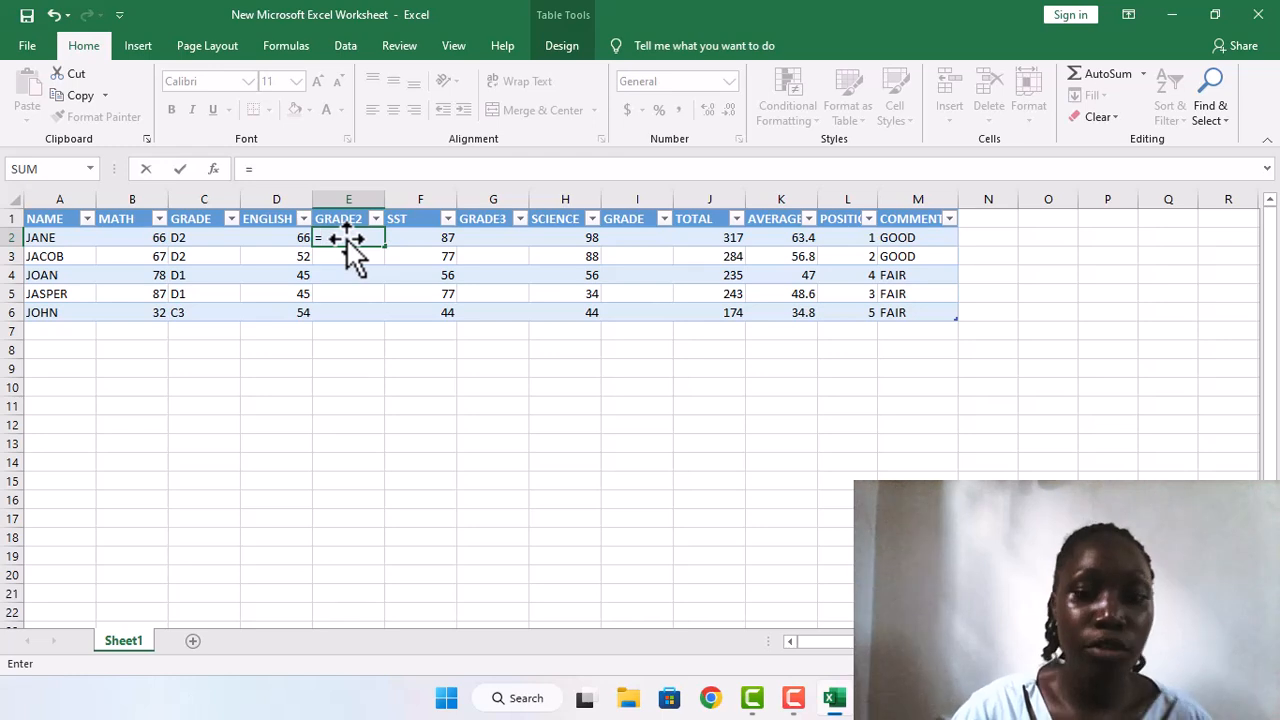
Step: Start an IF formula in GRADE2 cell E2 that returns "D1" when the same row's ENGLISH mark is greater than 70
type("=IF")
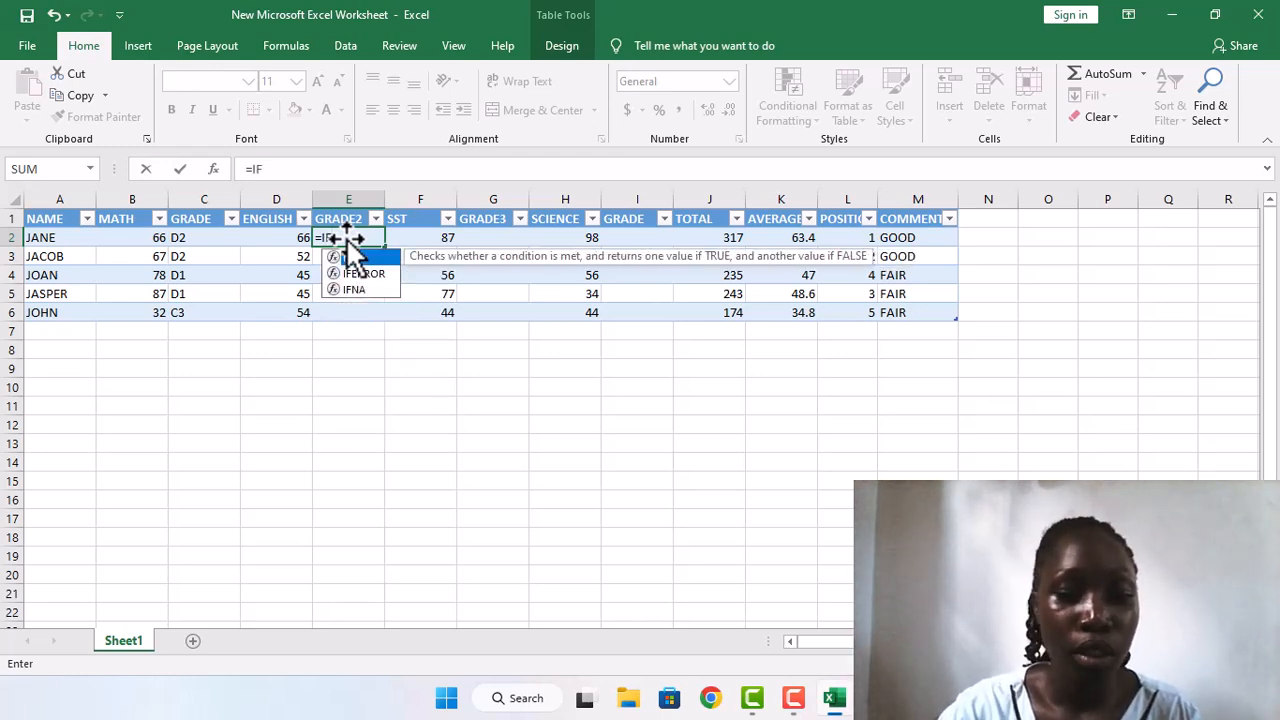
type("(")
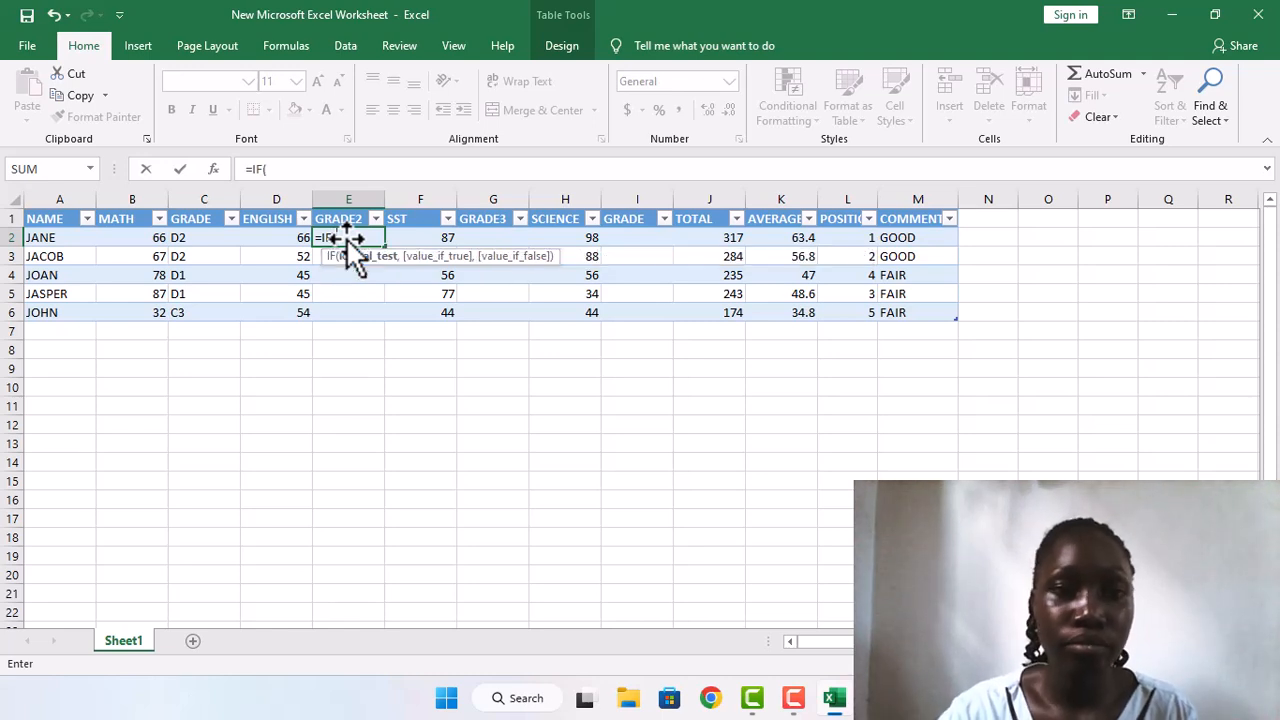
left_click(262, 246)
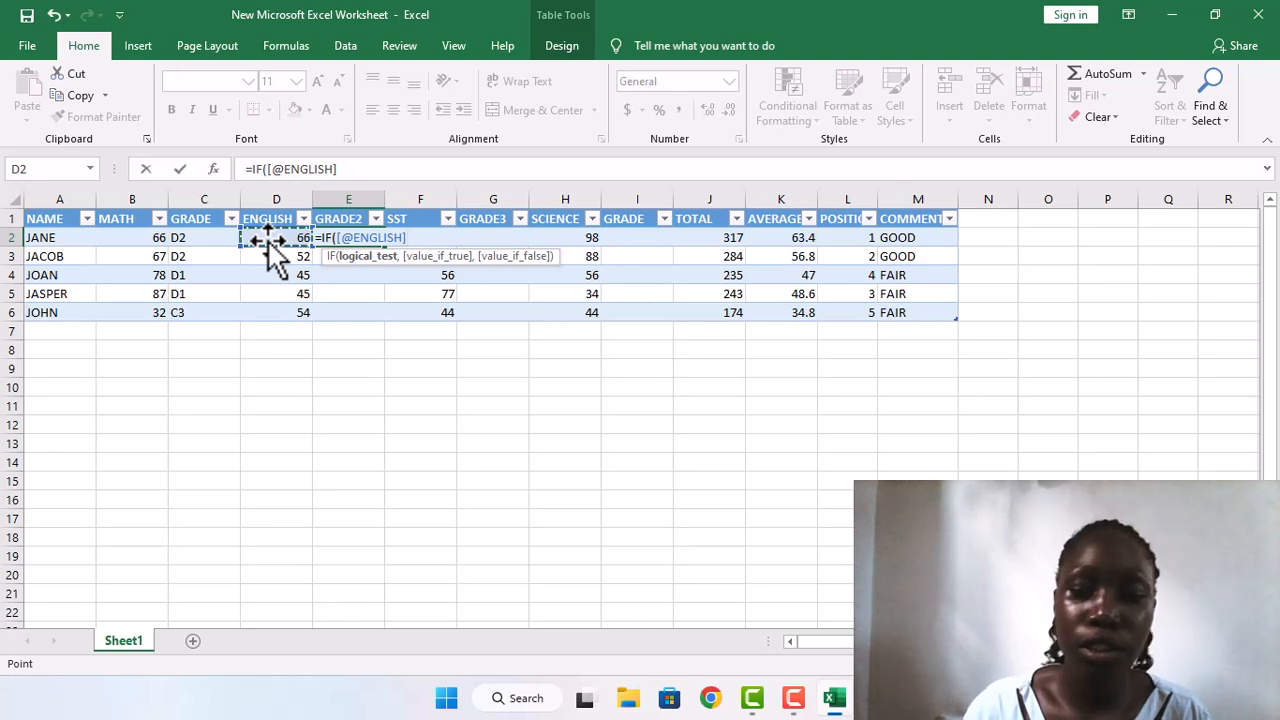
type(",")
key("BackSpace")
type(">")
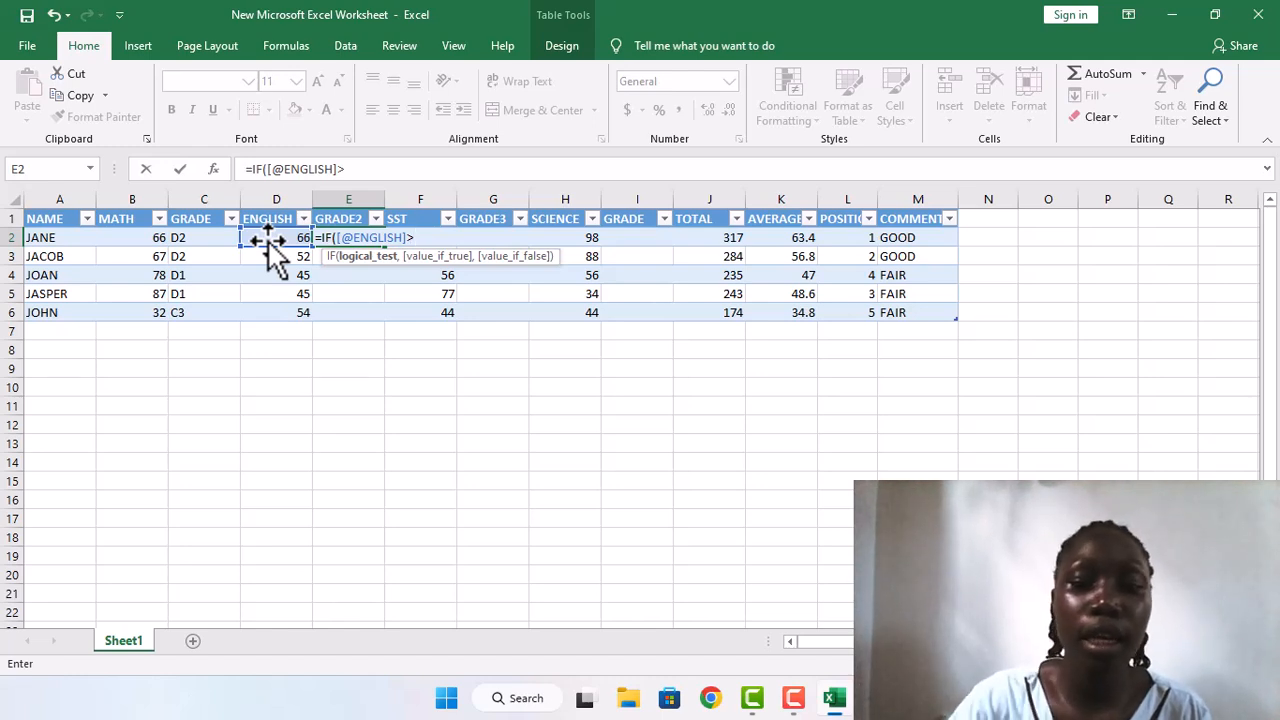
type("70")
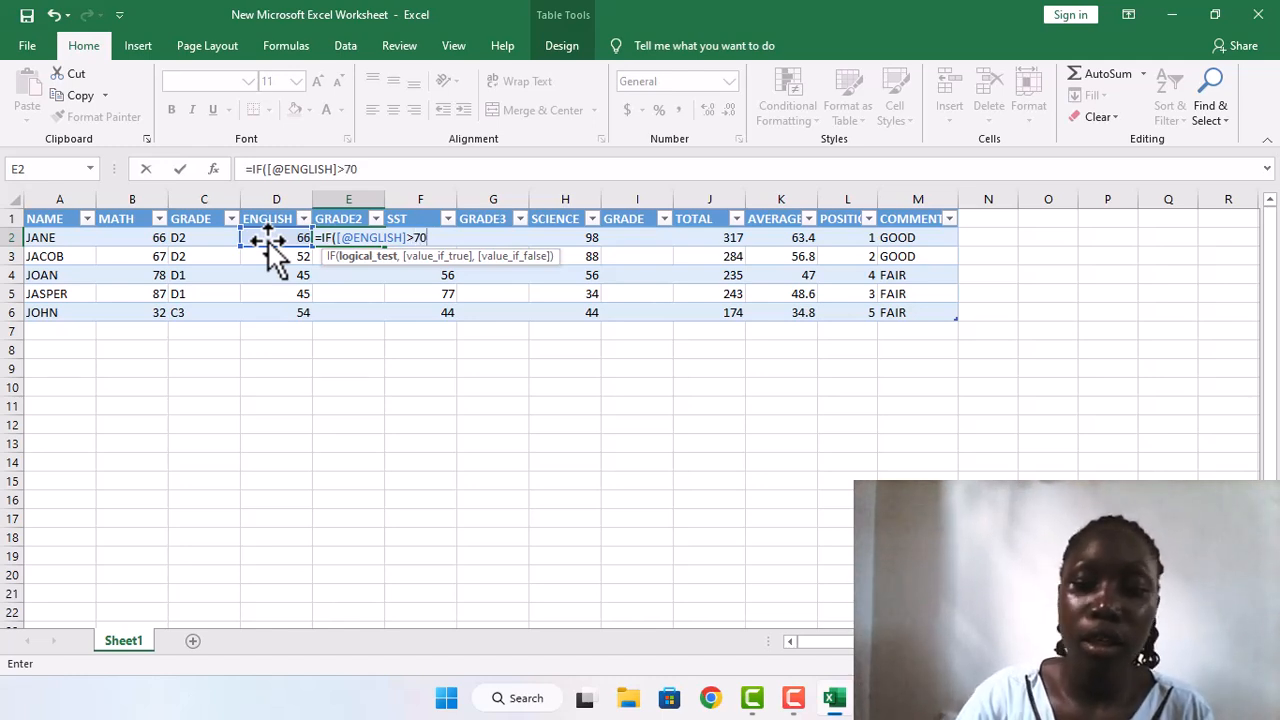
type(",")
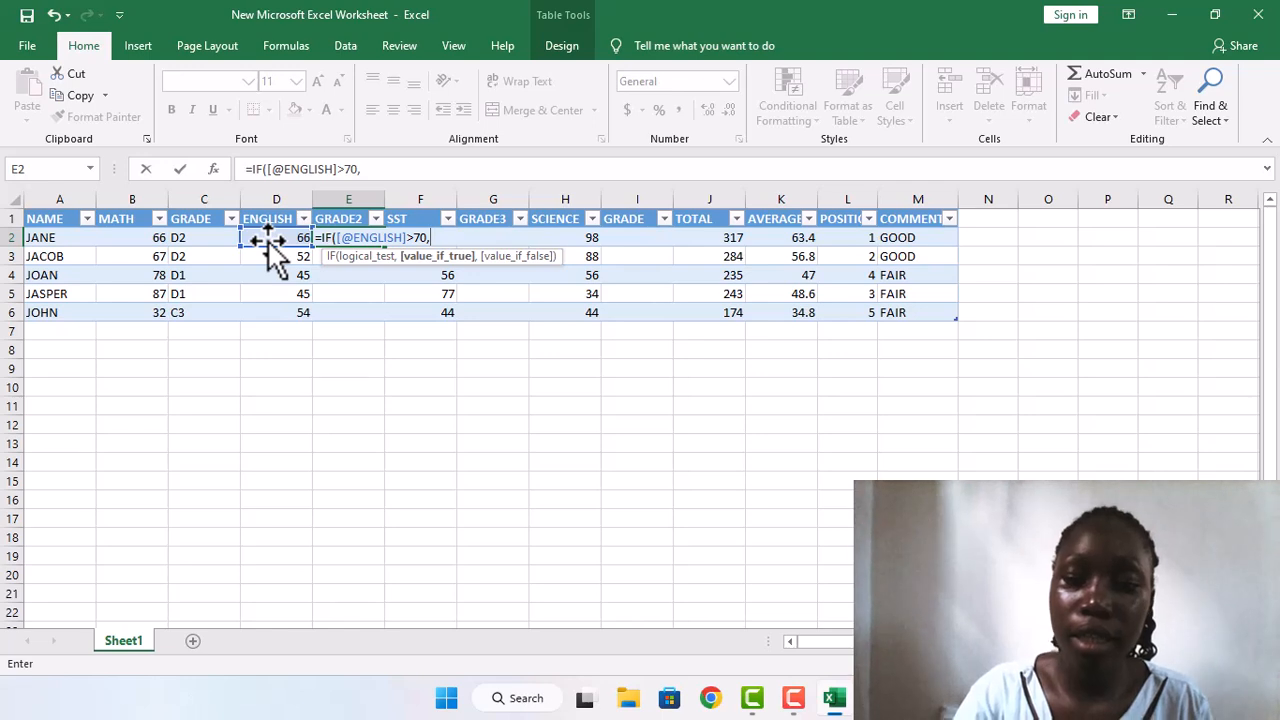
type("\"D1")
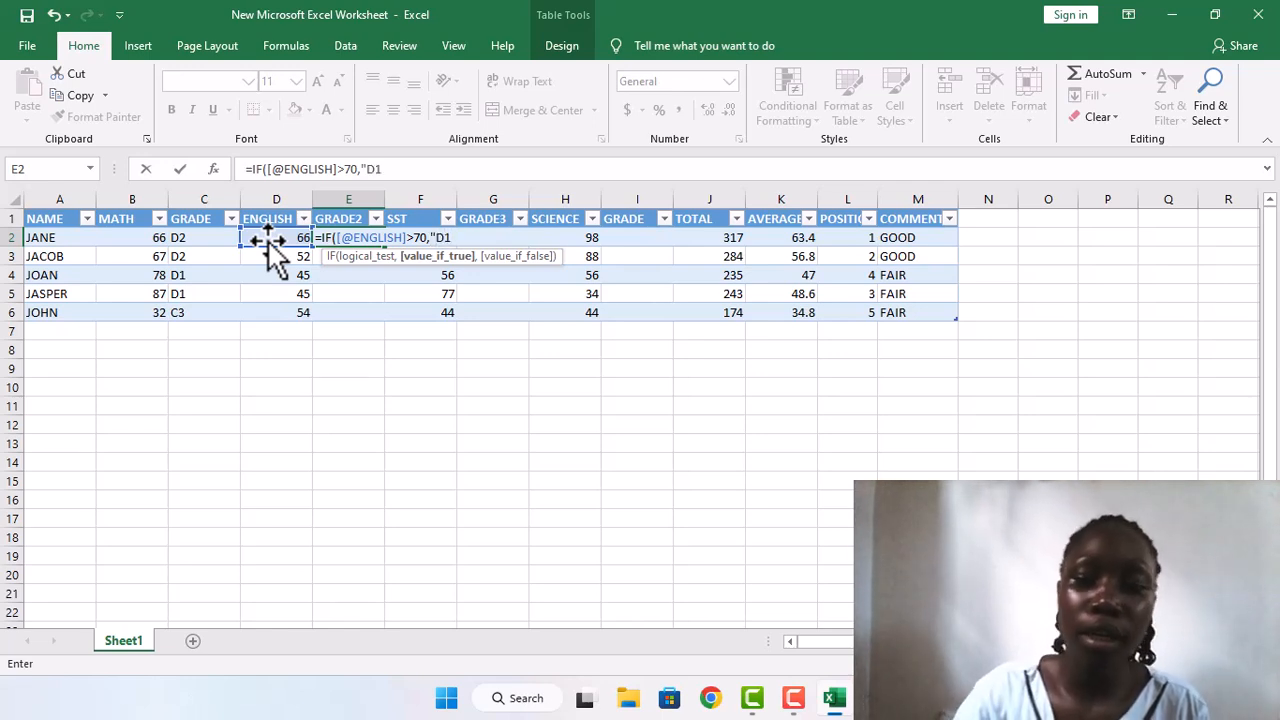
type("\"")
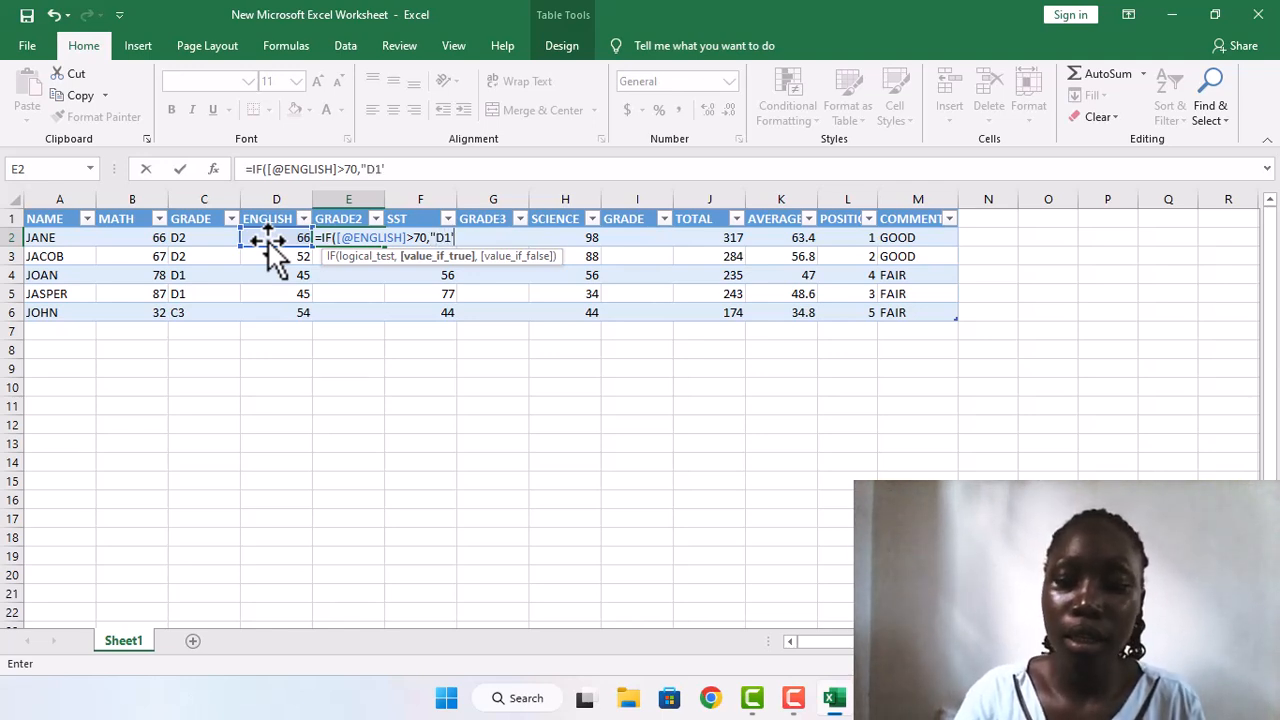
type(",IF")
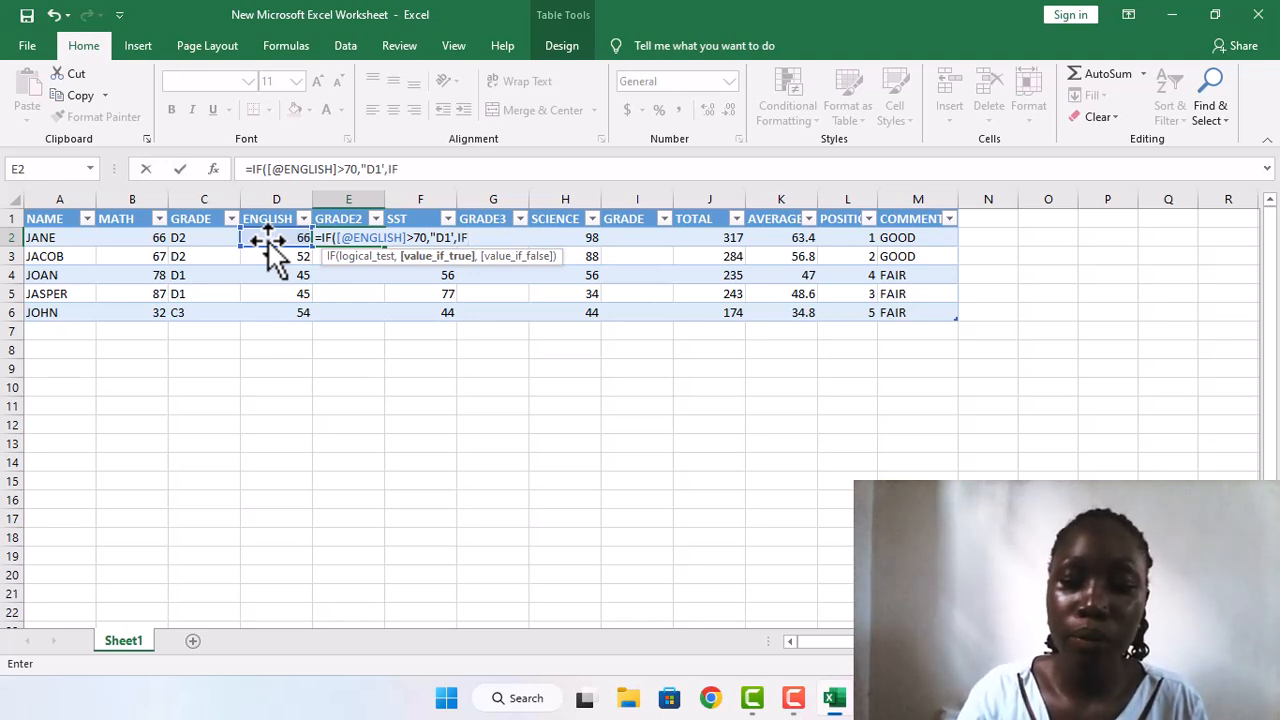
type("(")
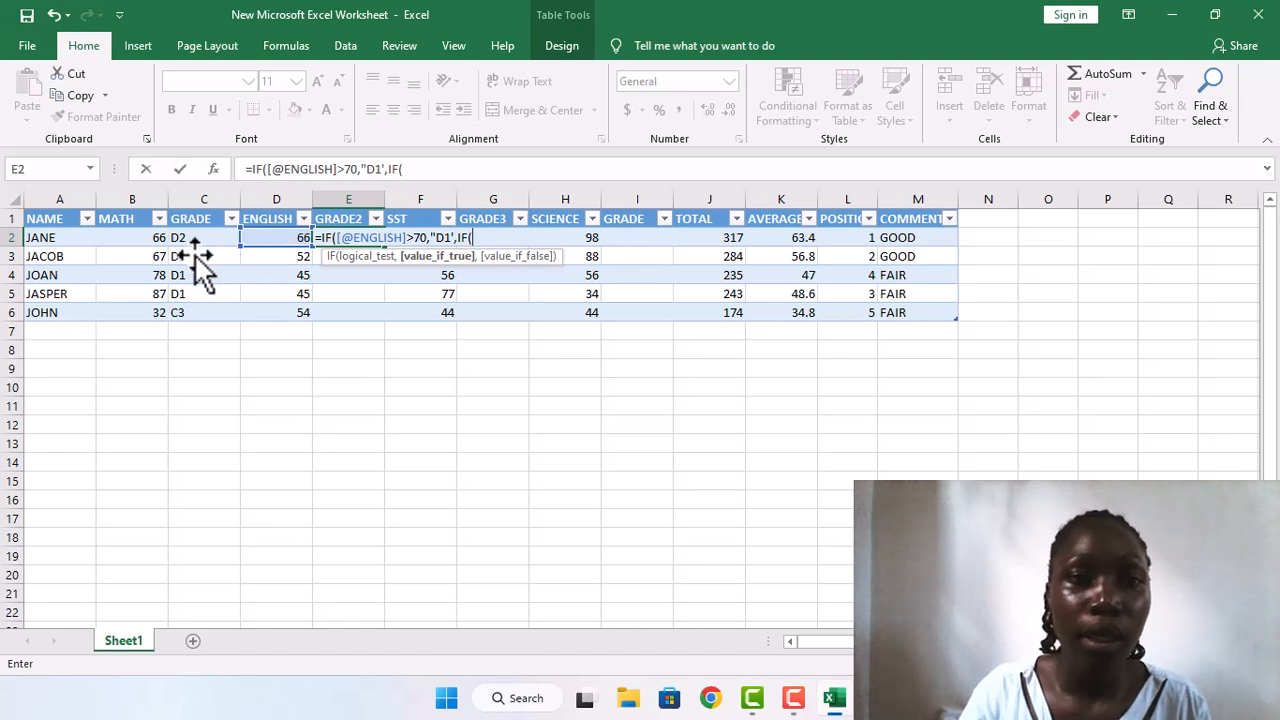
Step: Nest a second IF in the E2 formula that returns "D2" when the same row's ENGLISH mark is greater than 50
left_click(298, 245)
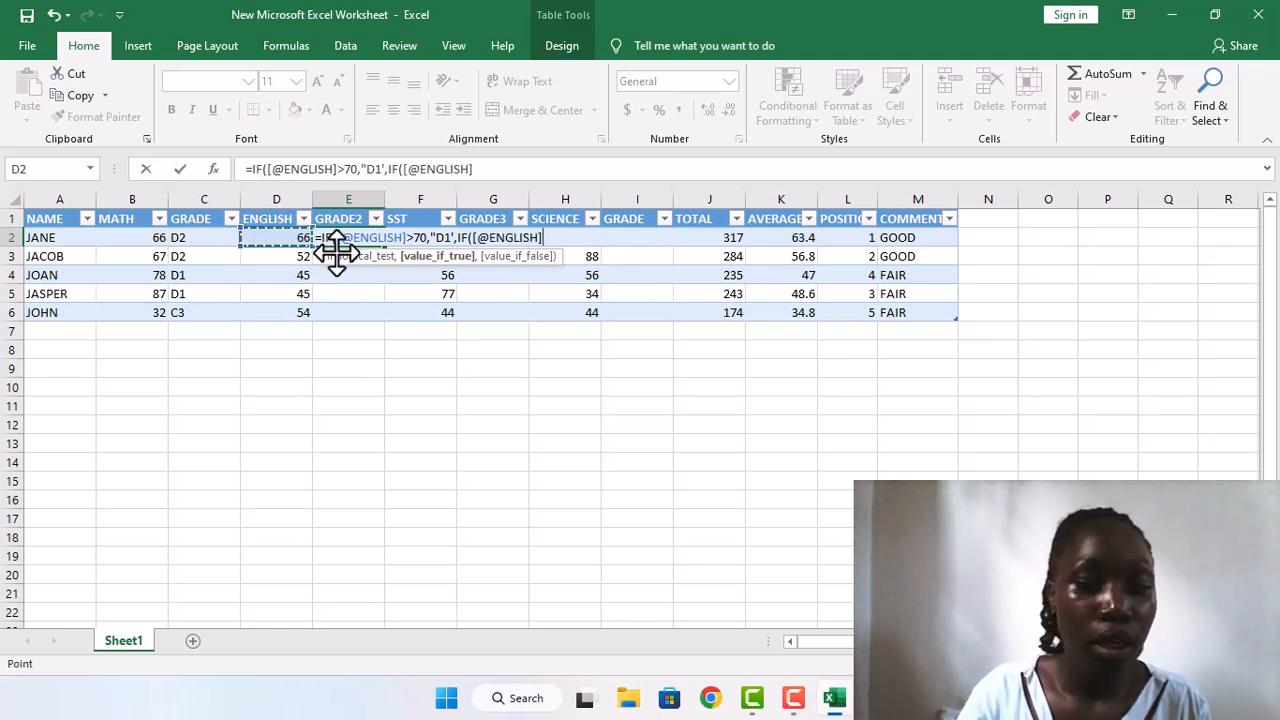
type(">")
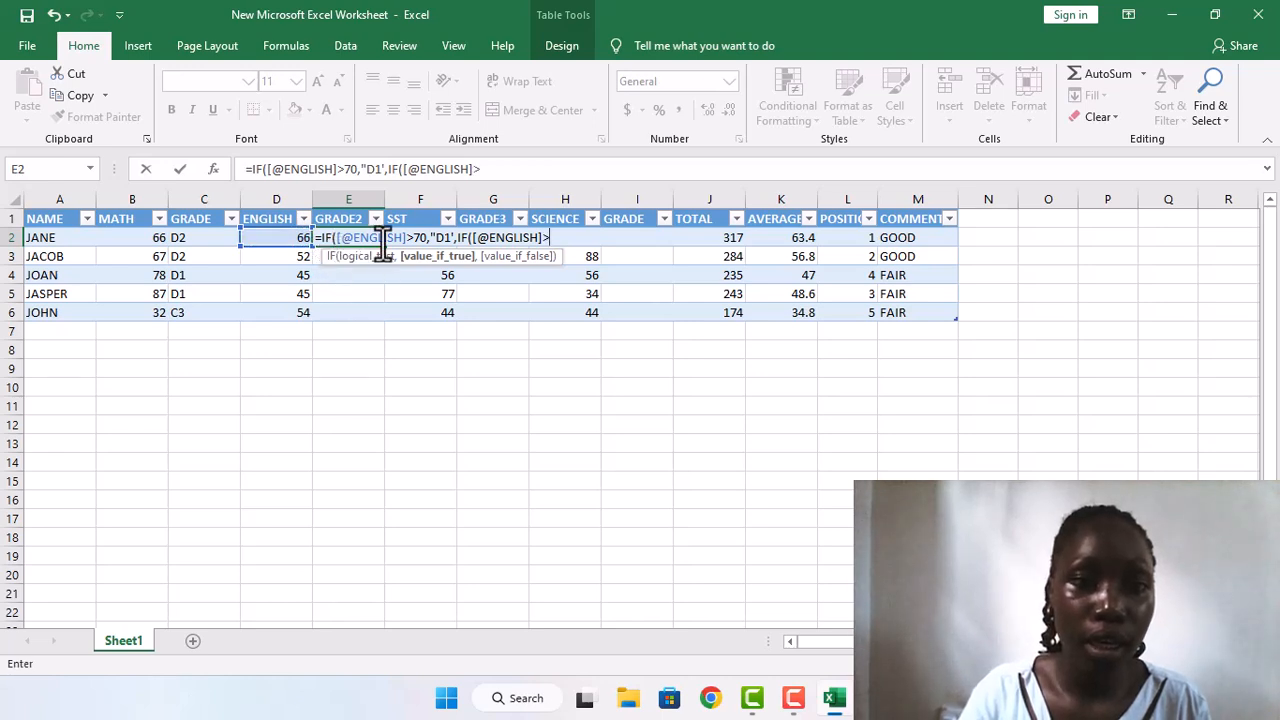
type("5")
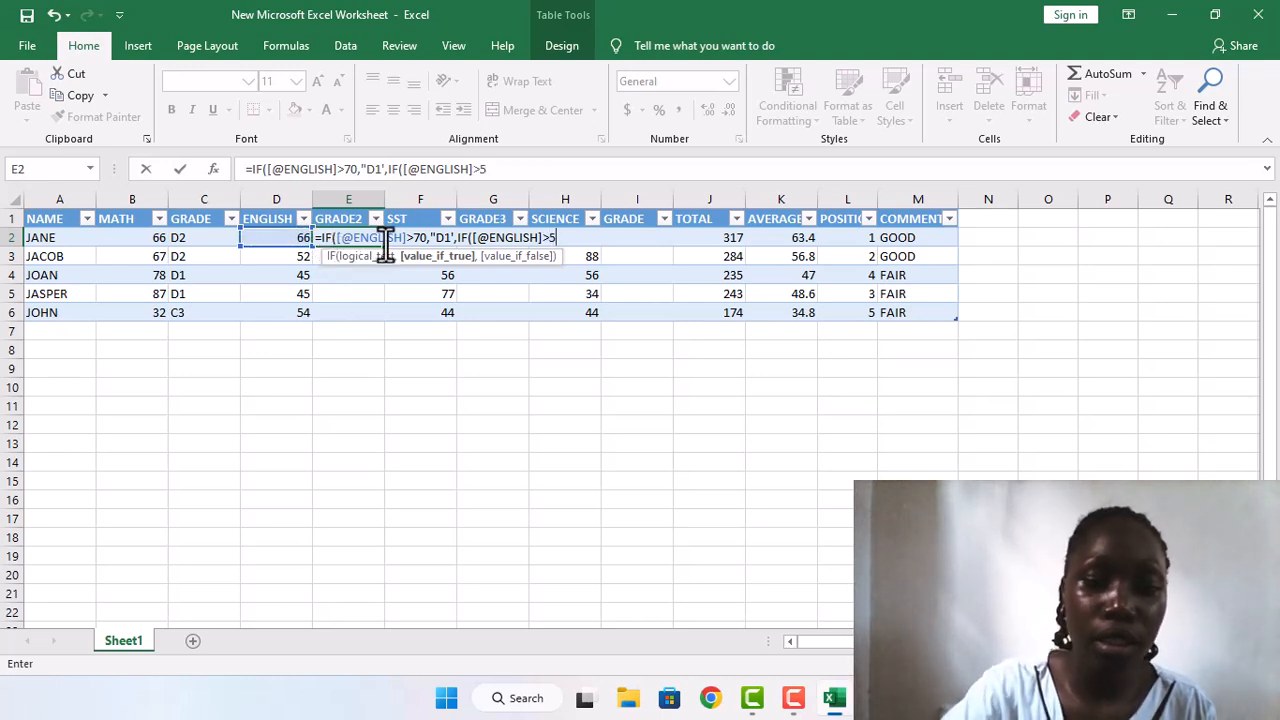
type("0,\"D2\"")
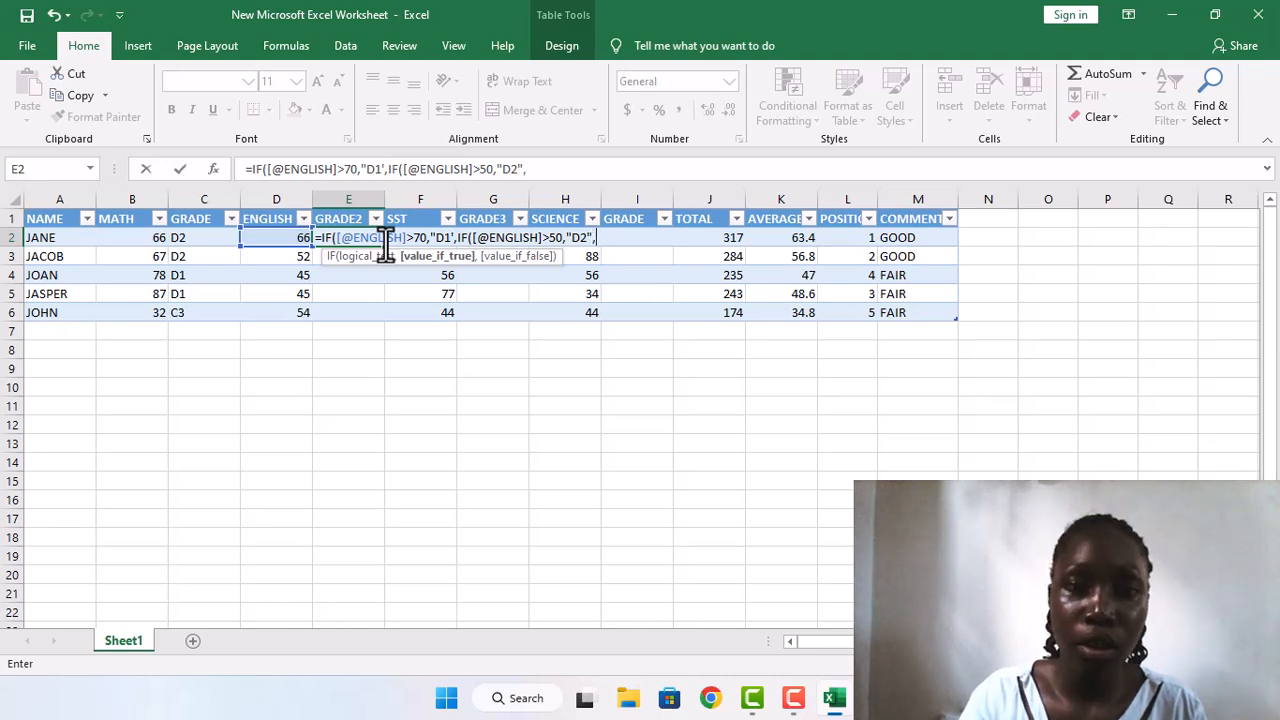
type(",IF")
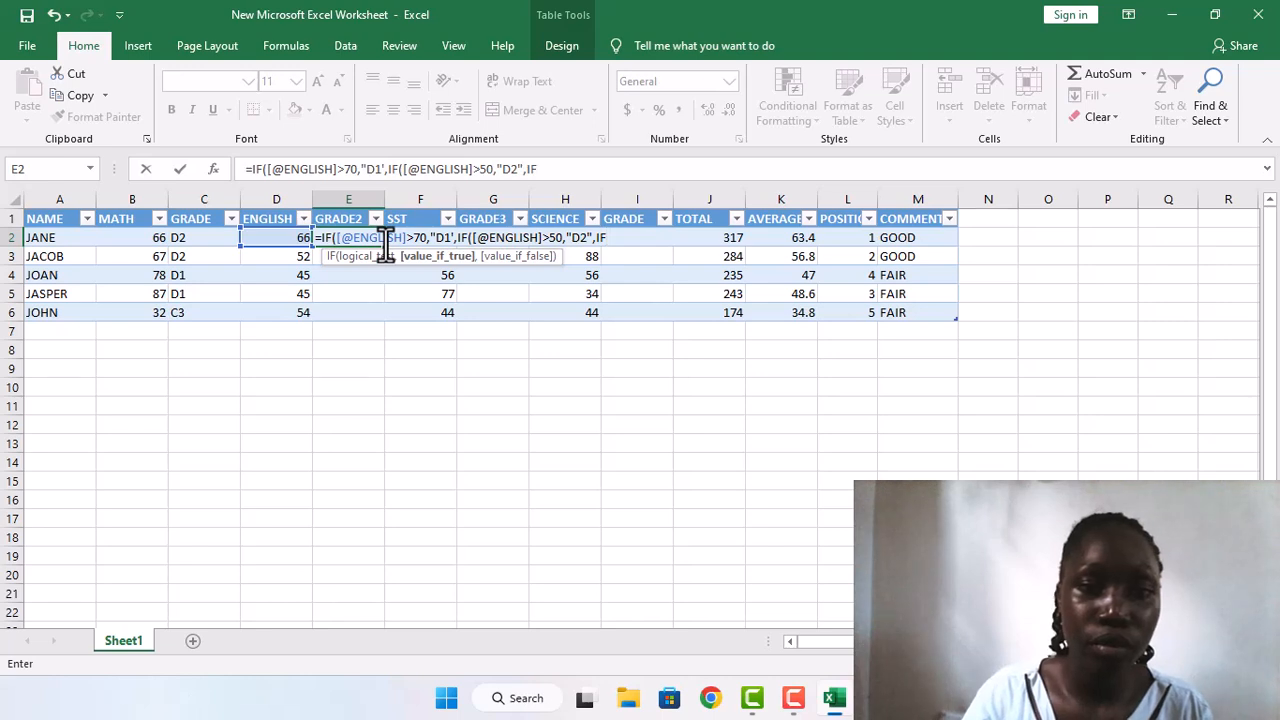
type("(")
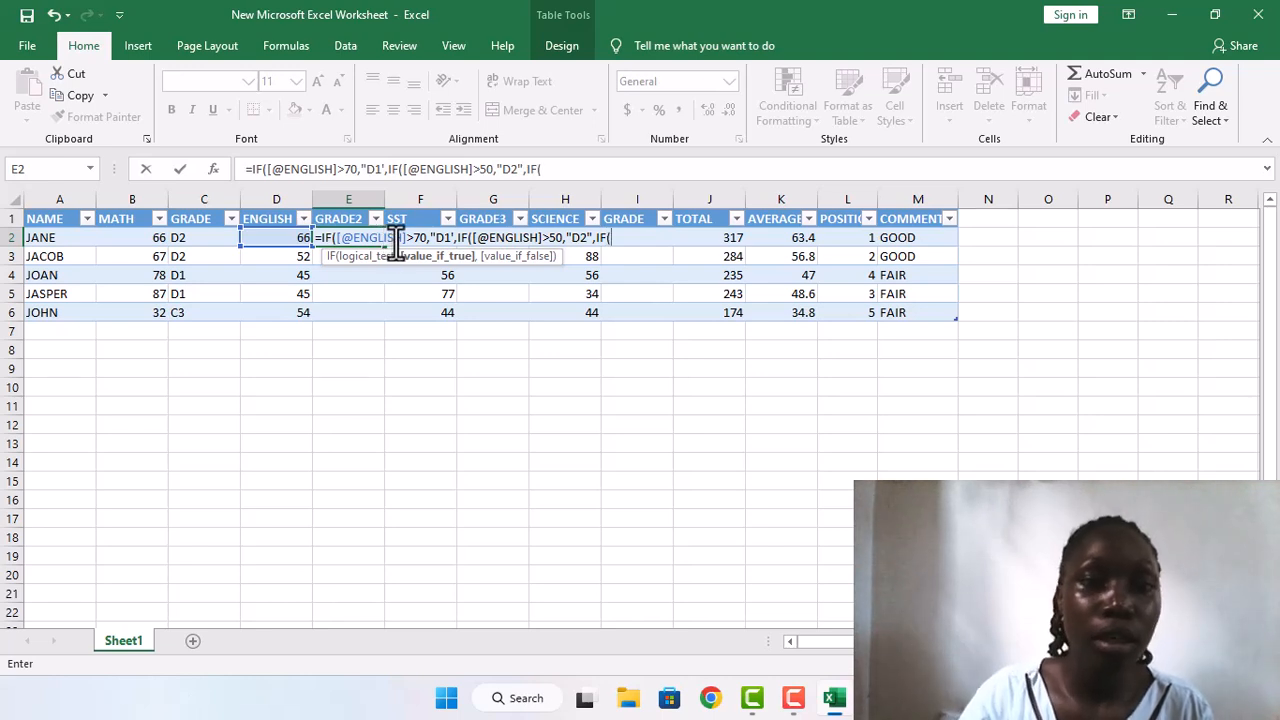
Step: Nest a third IF in the E2 formula returning "C3" for ENGLISH marks less than 49, close all parentheses and try to enter it
left_click(288, 240)
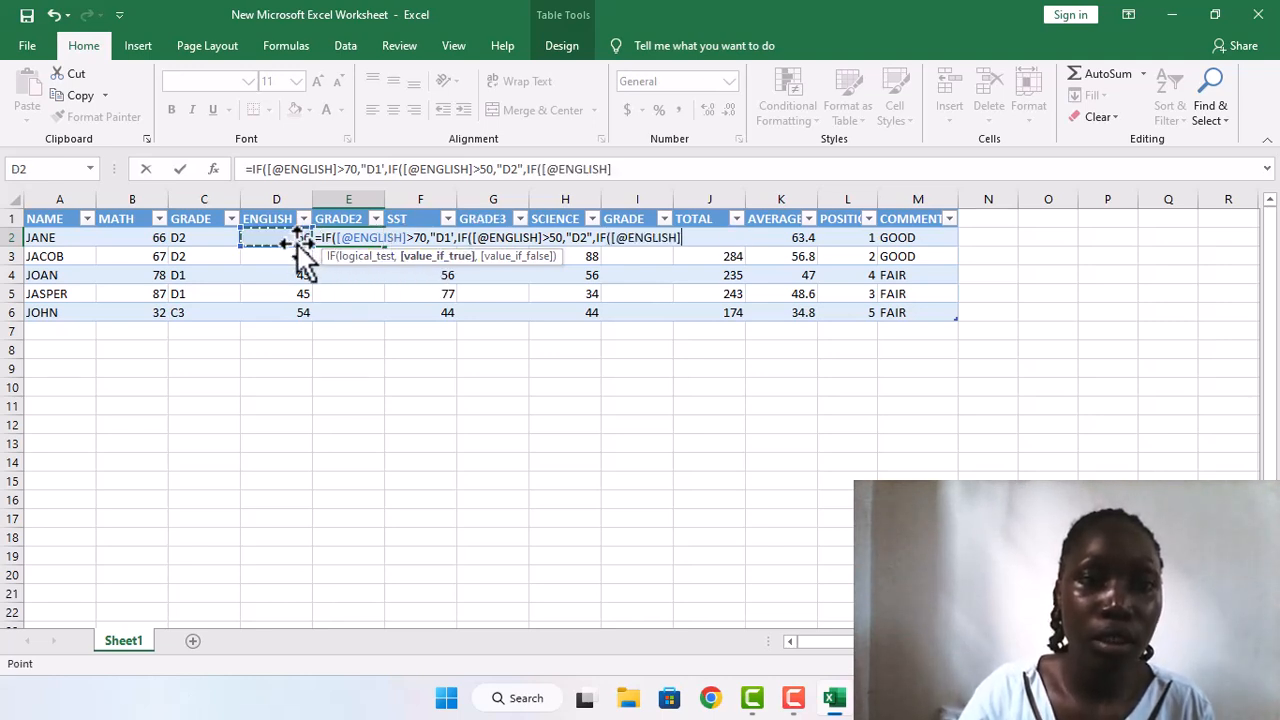
type(",")
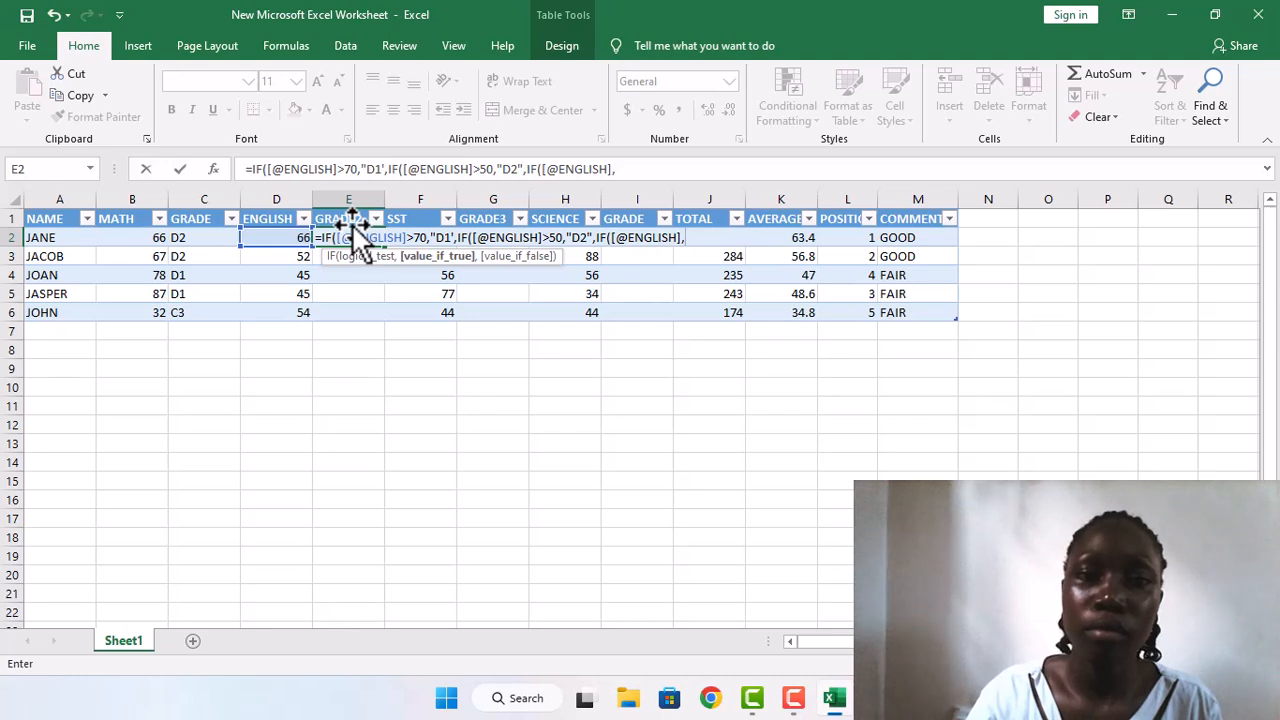
key("BackSpace")
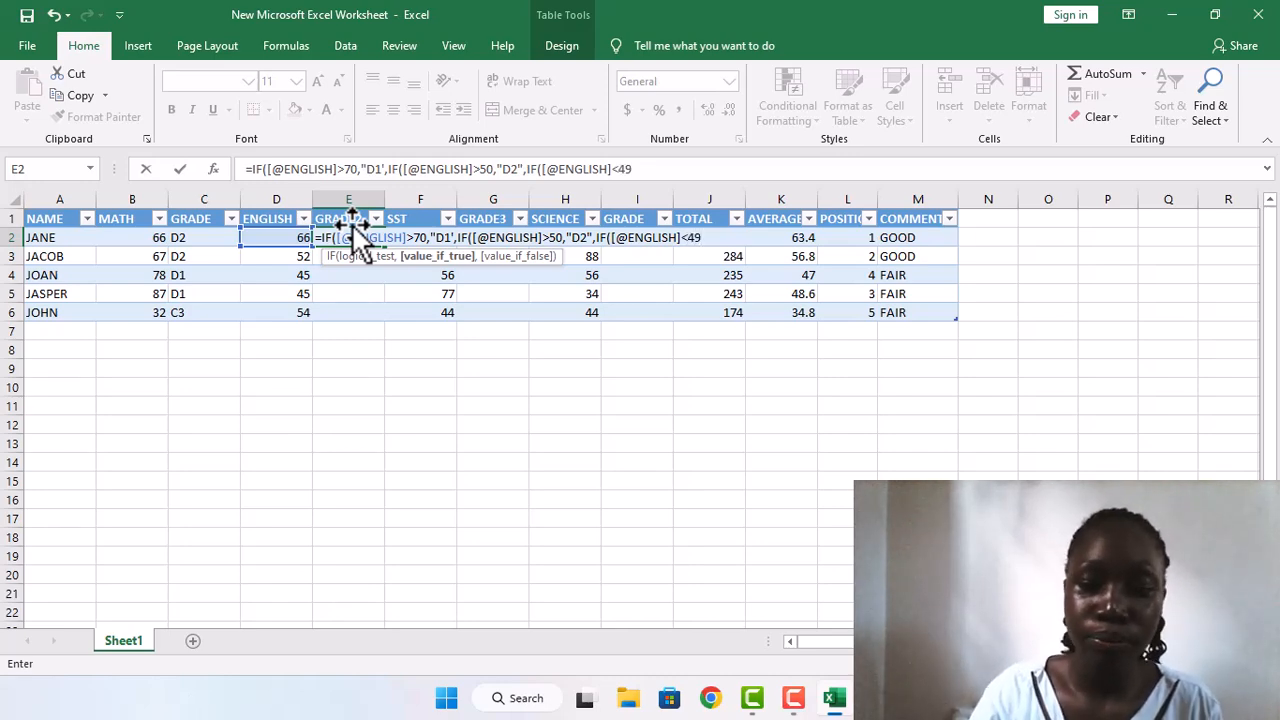
type("<")
key("BackSpace")
type(",\"")
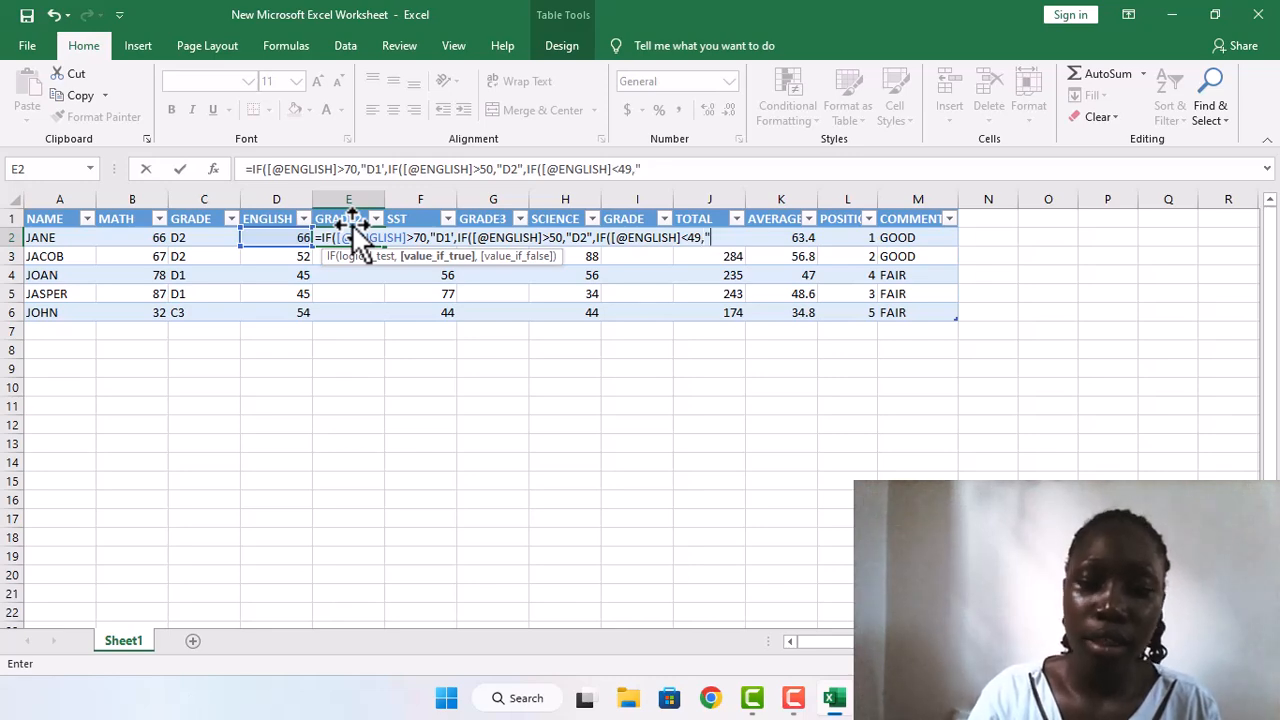
type("C3")
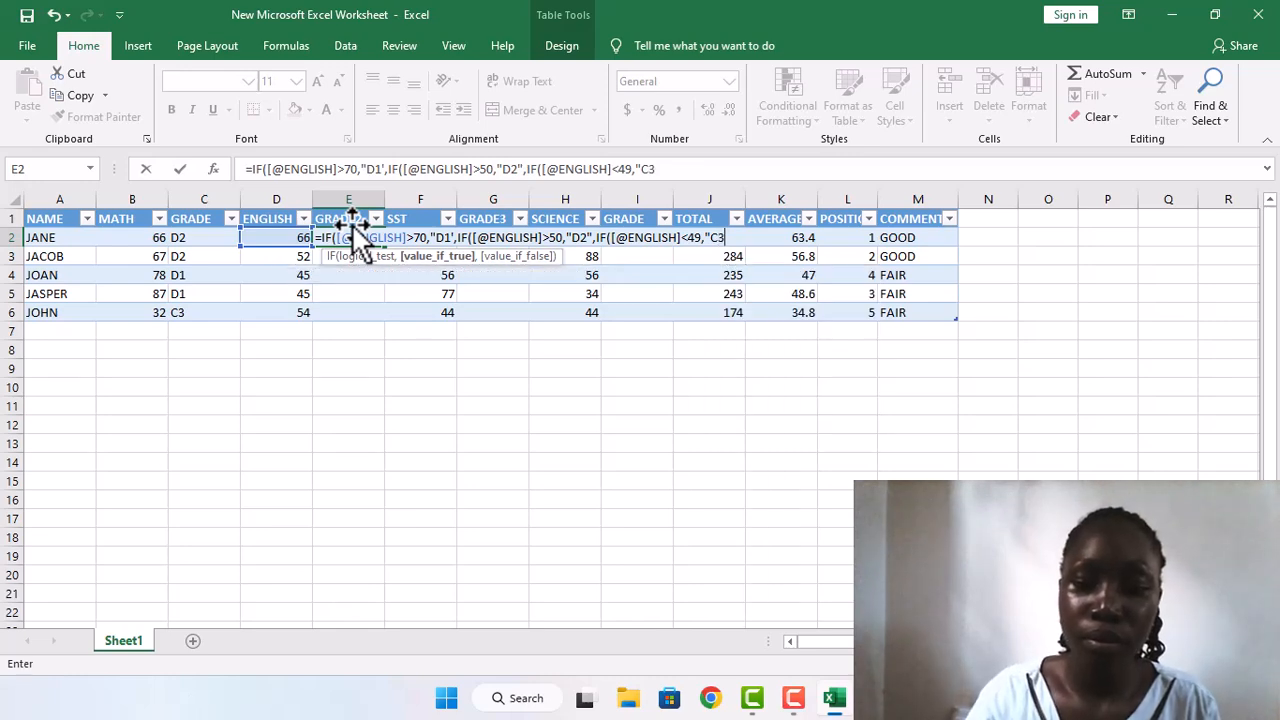
type("\"")
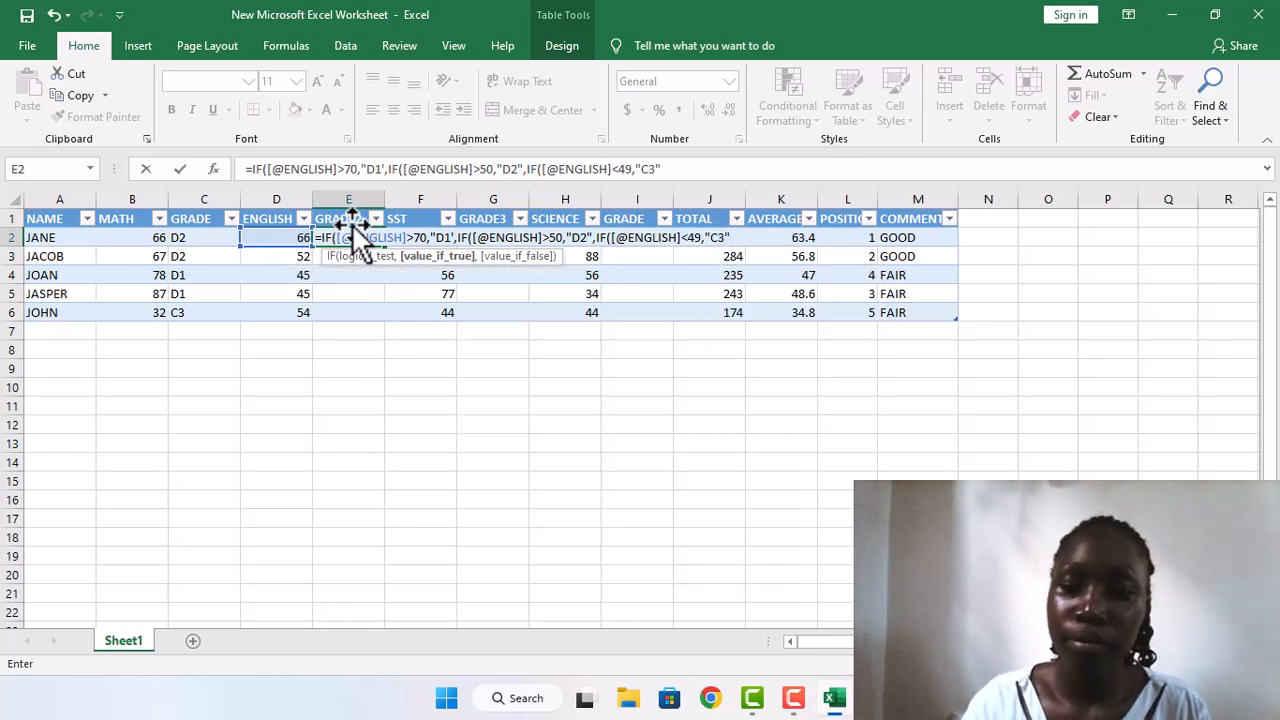
type(")")
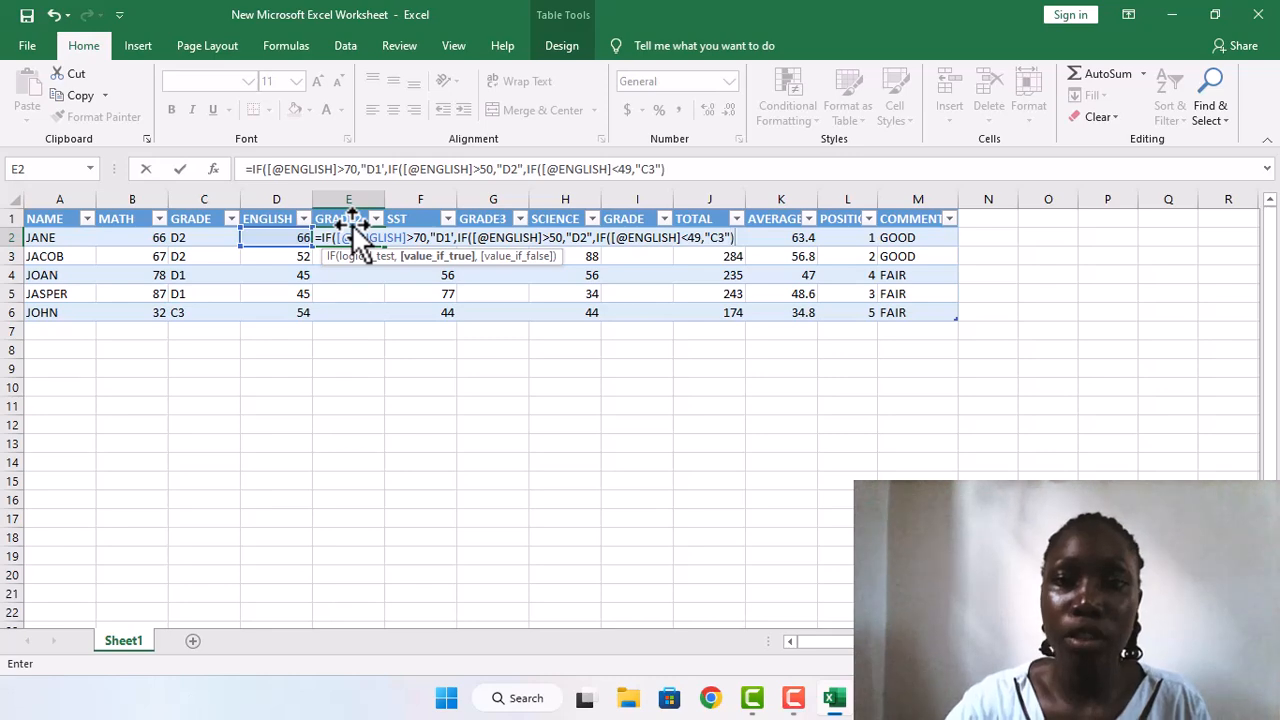
type("))")
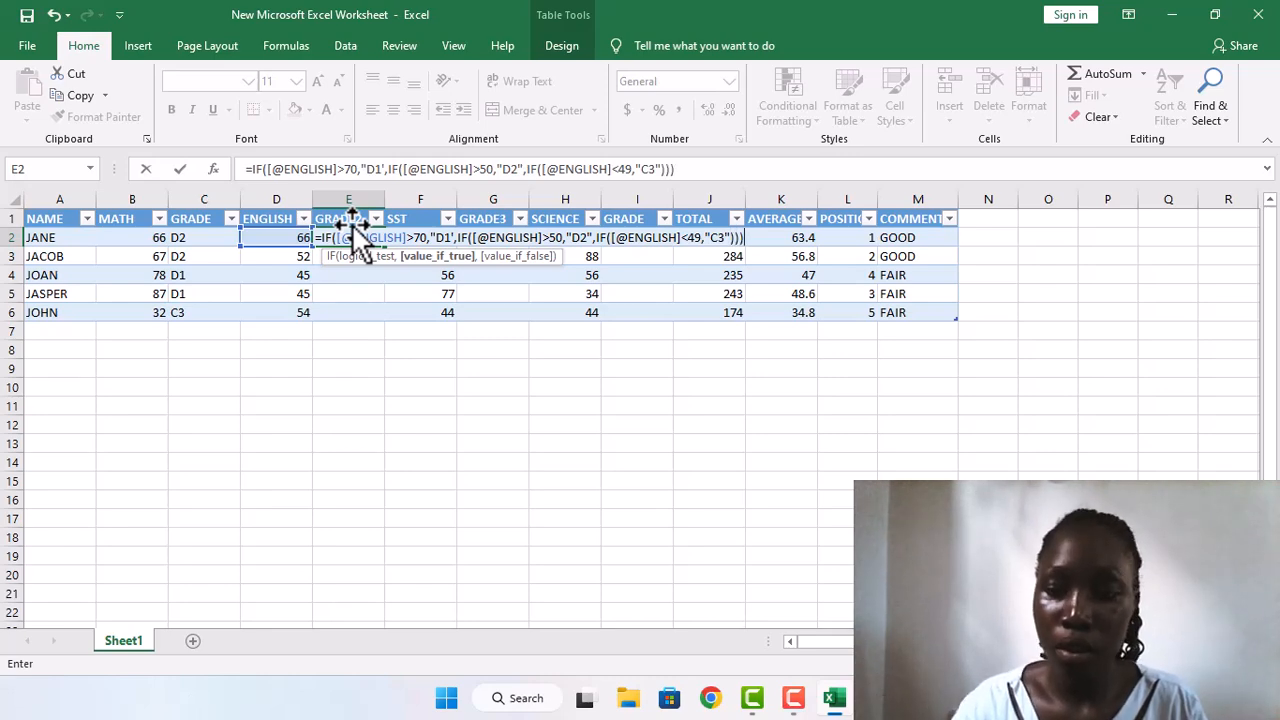
key("Return")
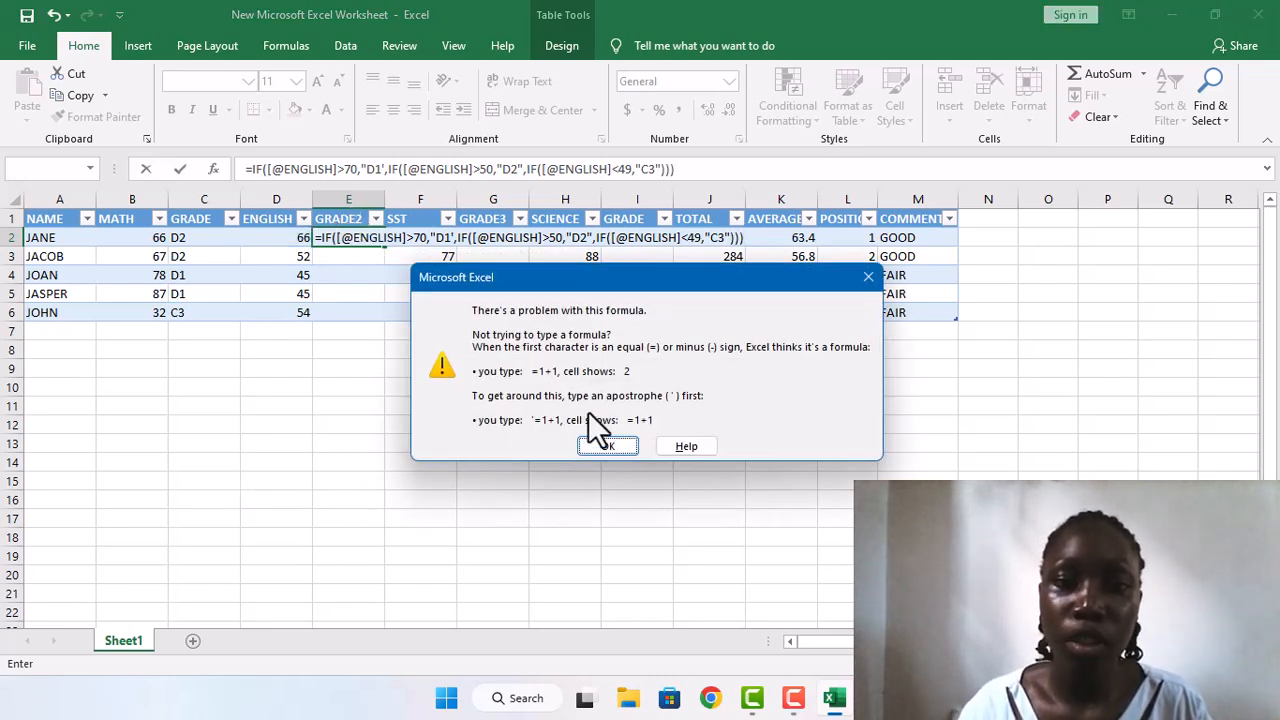
left_click(600, 446)
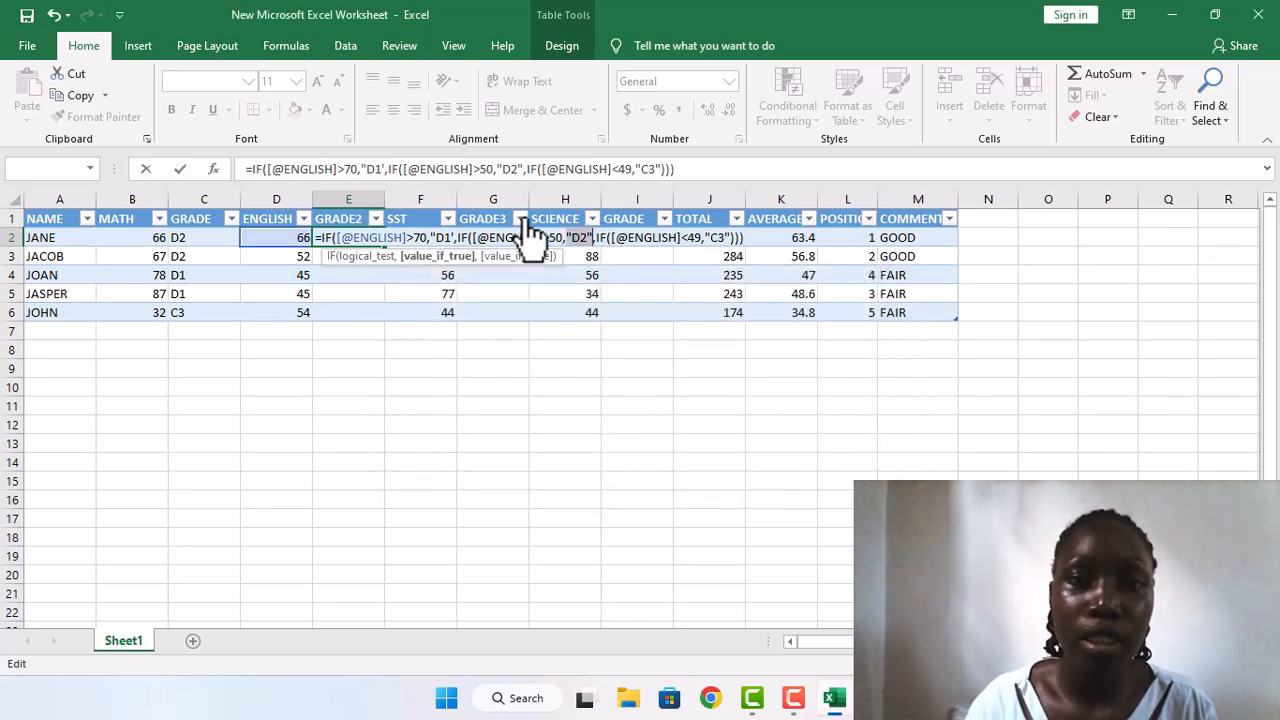
Step: Correct the closing quotation mark after D1 in the E2 formula to a double quote and enter the formula
left_click(452, 237)
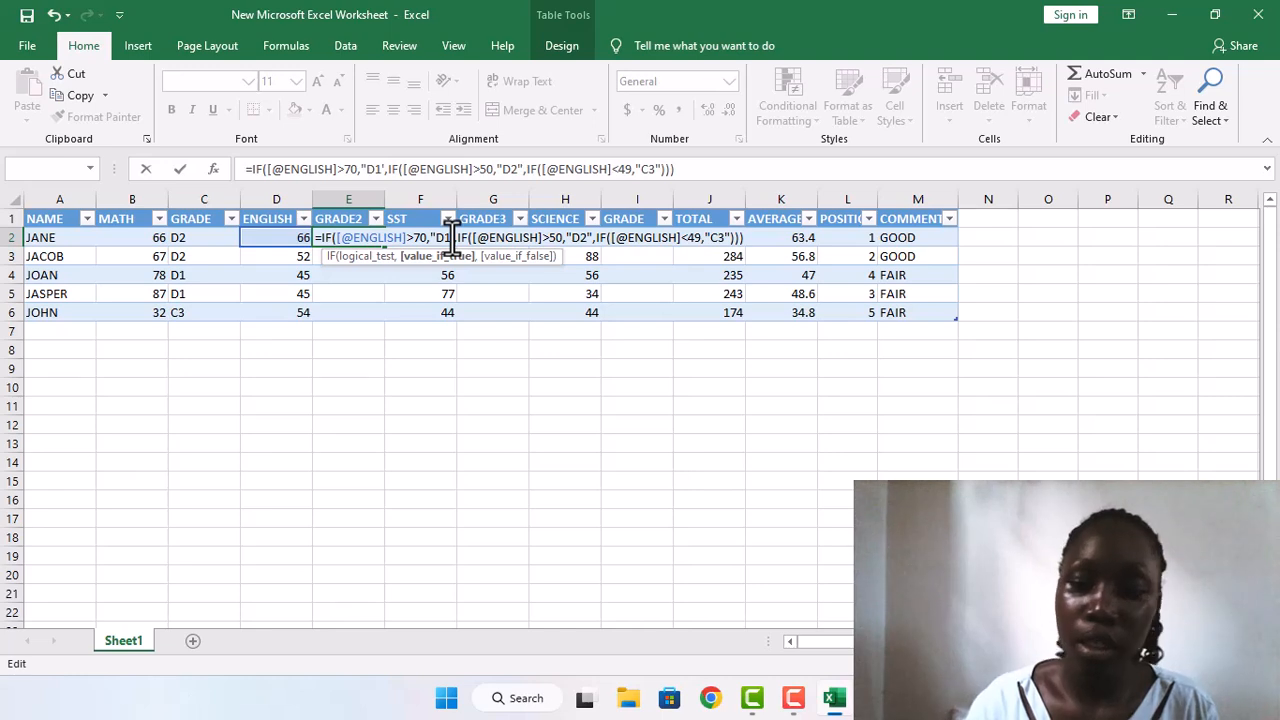
key("BackSpace")
type("\"")
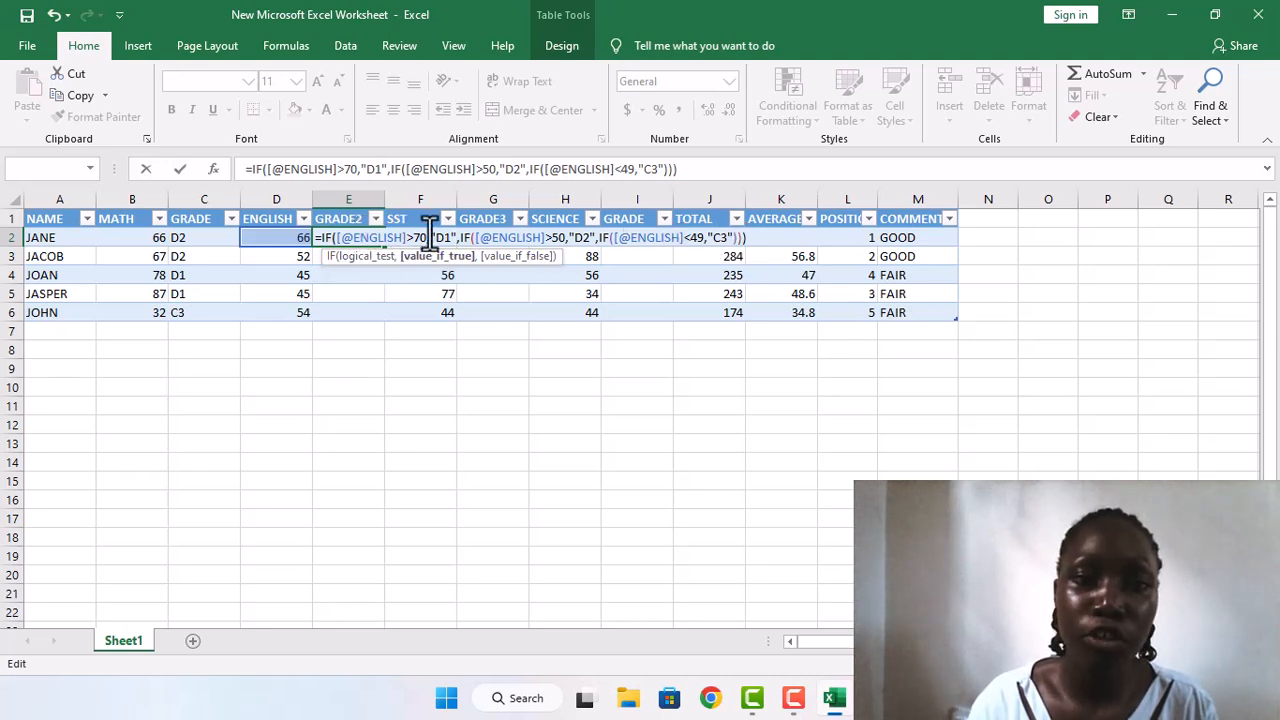
left_click(742, 238)
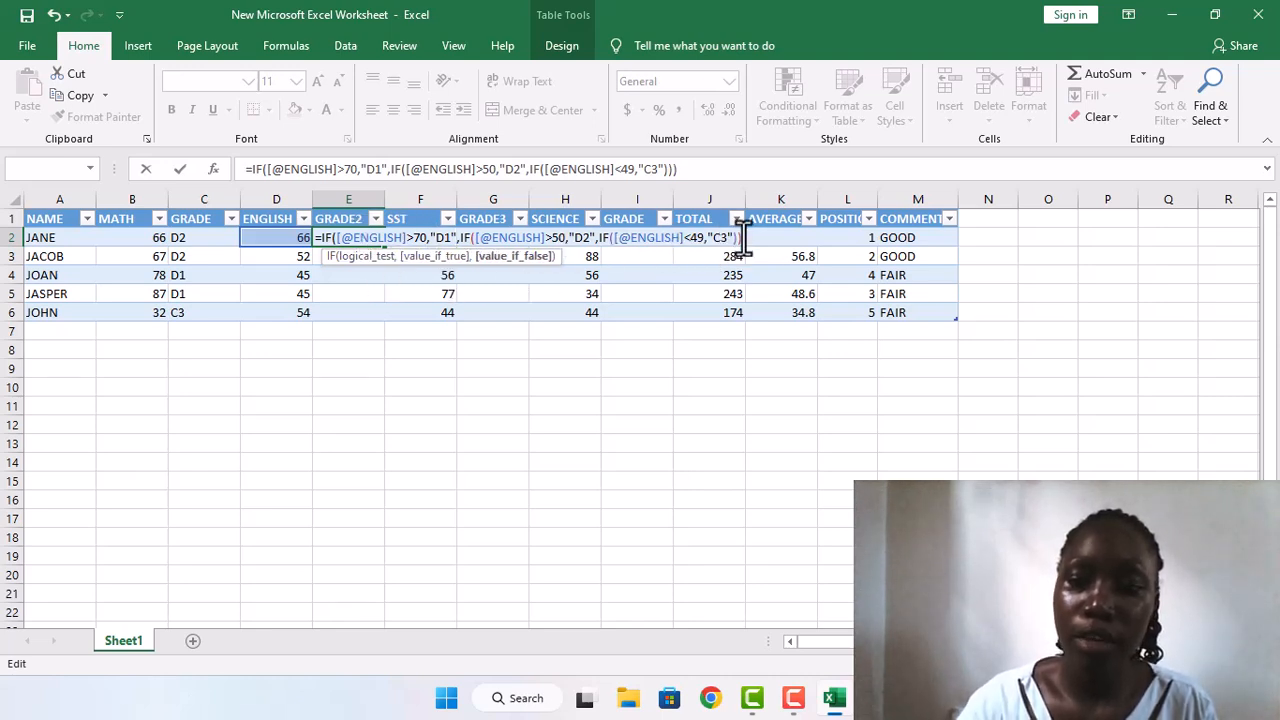
key("BackSpace")
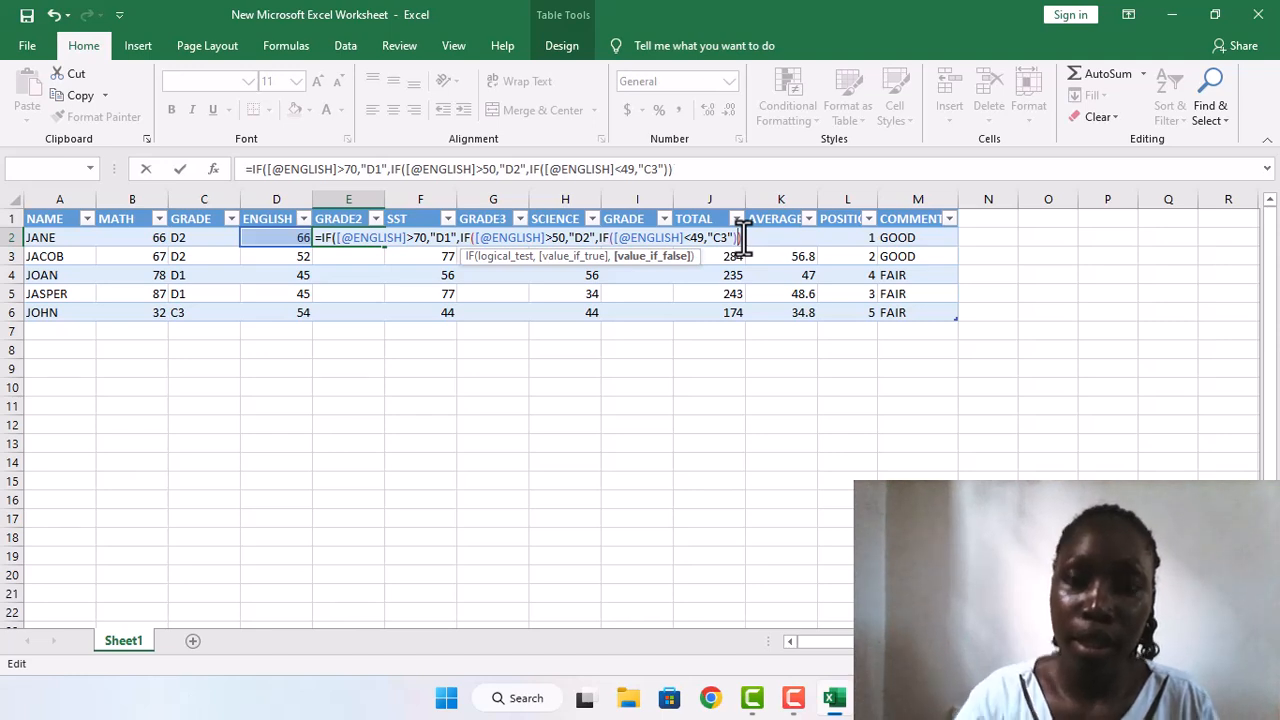
type(")")
key("Return")
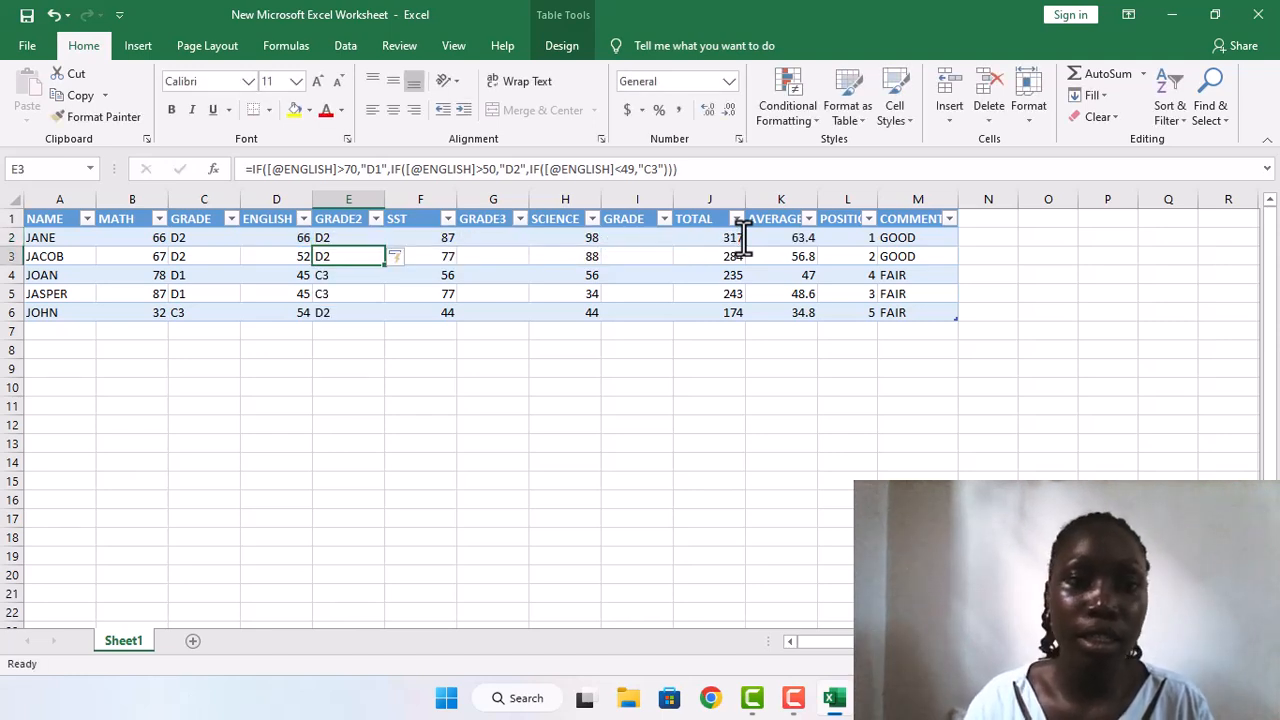
left_click(338, 240)
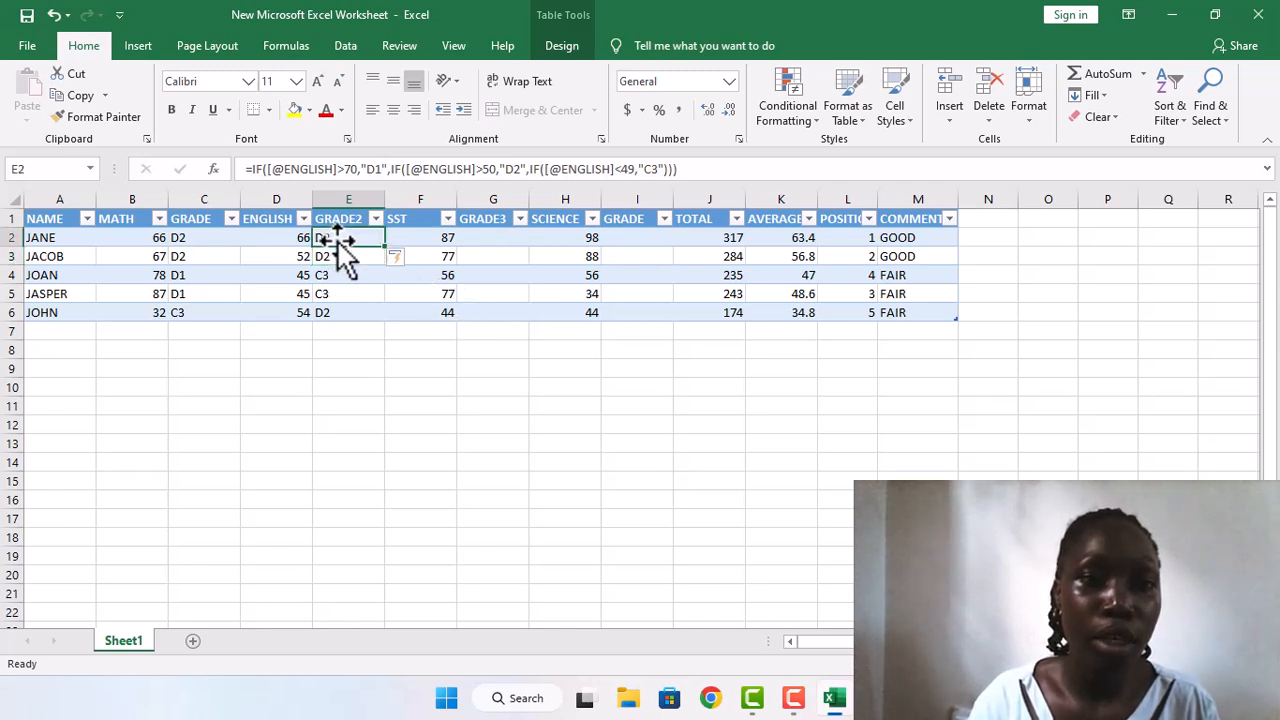